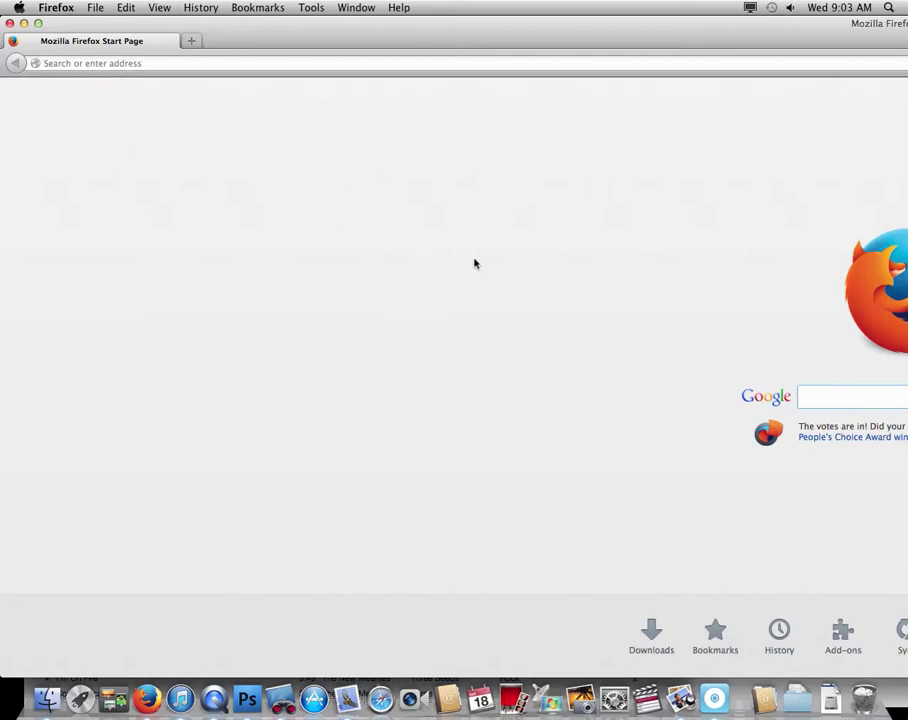
Step: Maximize Firefox and run a Google search for 'Jimmy Hendrix'
{"action": "left_click", "coordinate": [38, 24]}
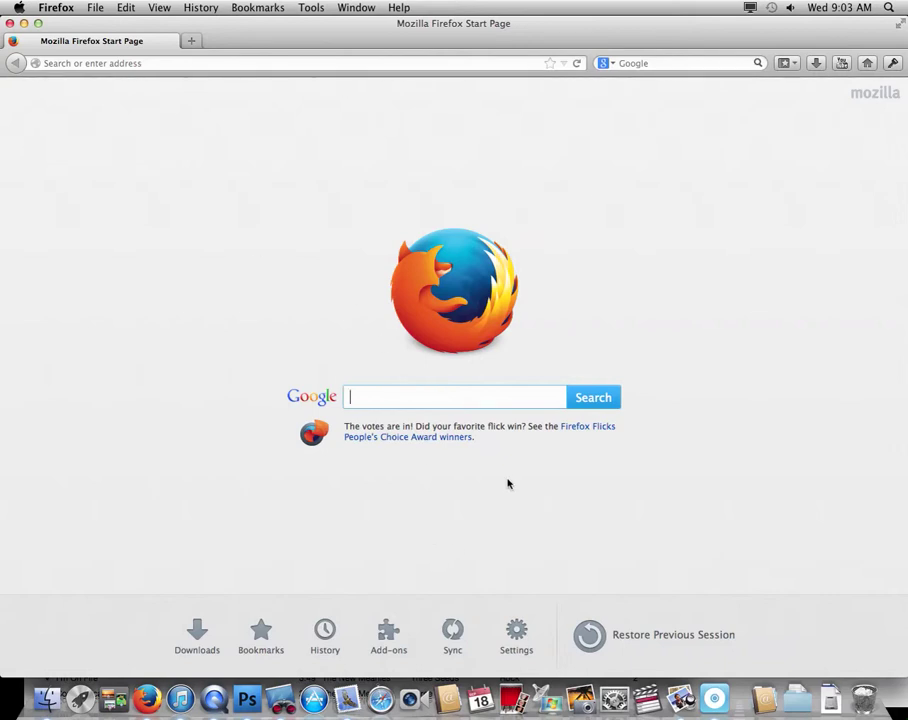
{"action": "type", "text": "J"}
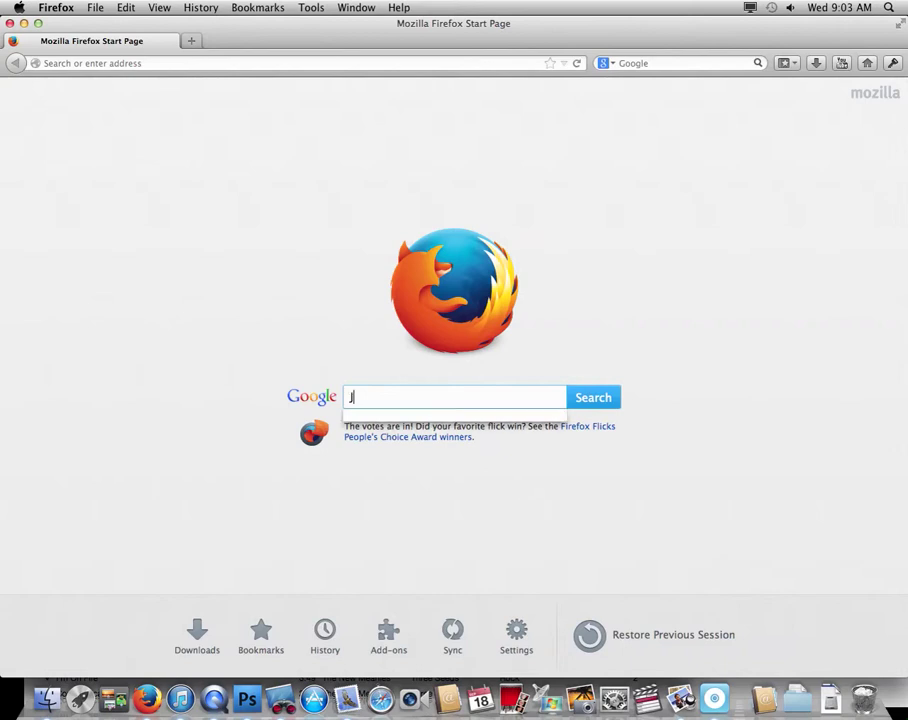
{"action": "type", "text": "immy Hend"}
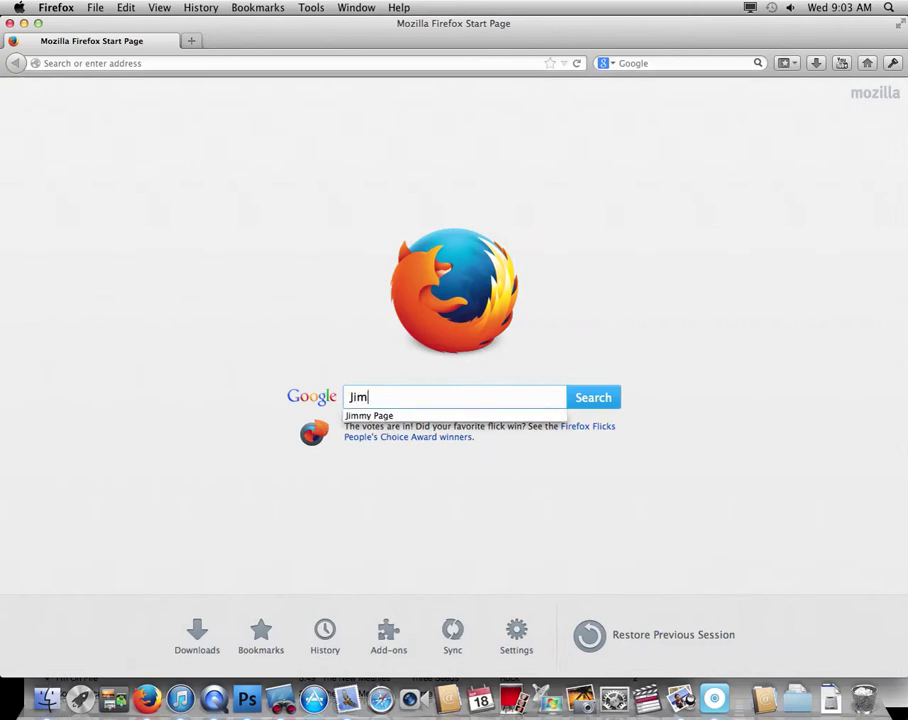
{"action": "type", "text": "rix"}
{"action": "key", "text": "Return"}
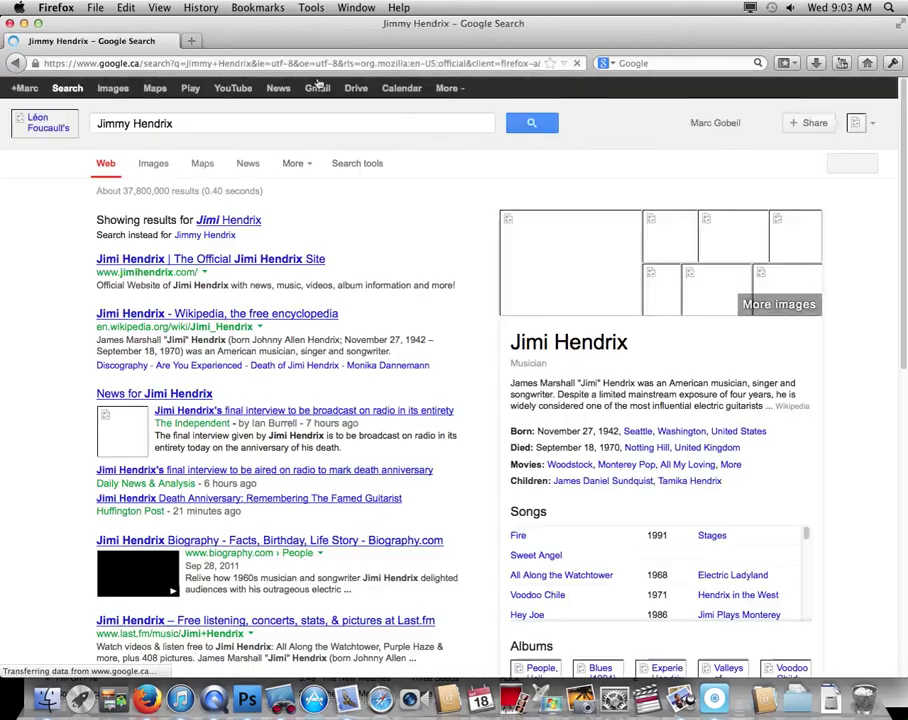
Step: Switch to Google Images results filtered to Large size
{"action": "left_click", "coordinate": [115, 90]}
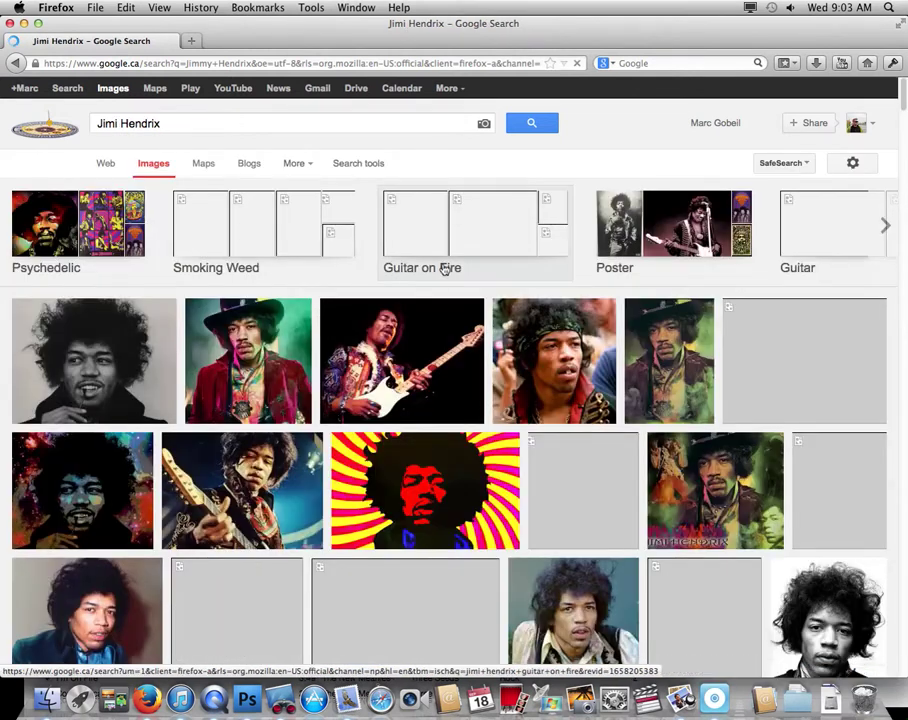
{"action": "left_click", "coordinate": [356, 163]}
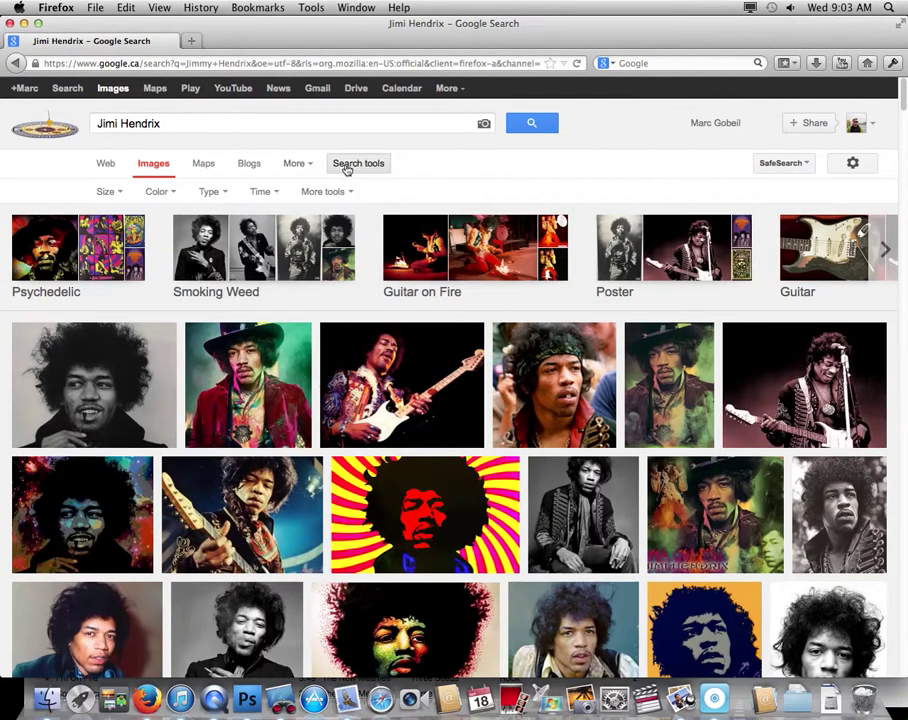
{"action": "left_click", "coordinate": [107, 193]}
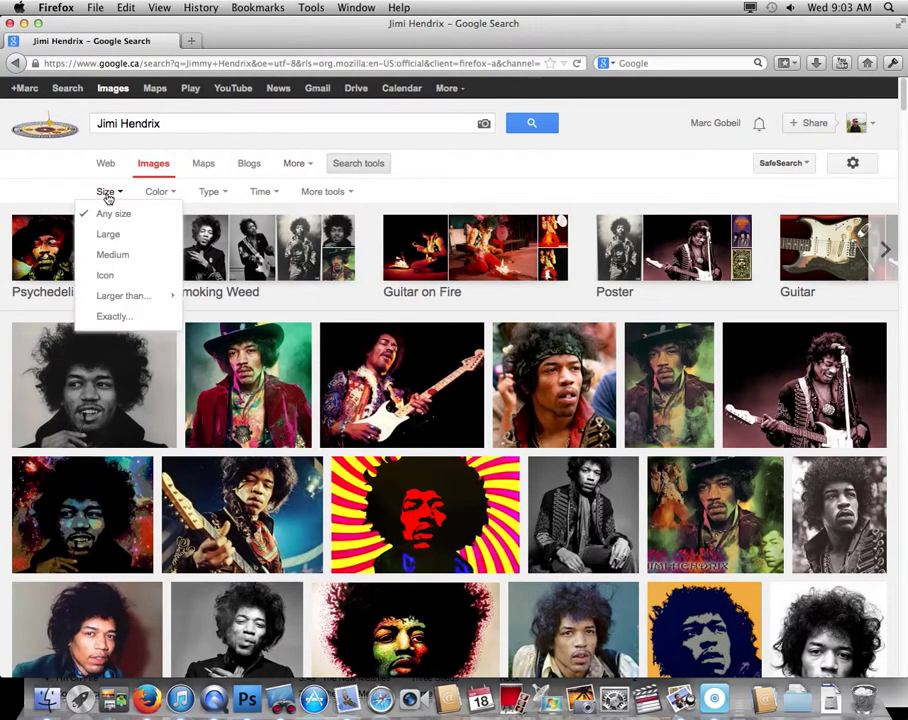
{"action": "left_click", "coordinate": [145, 238]}
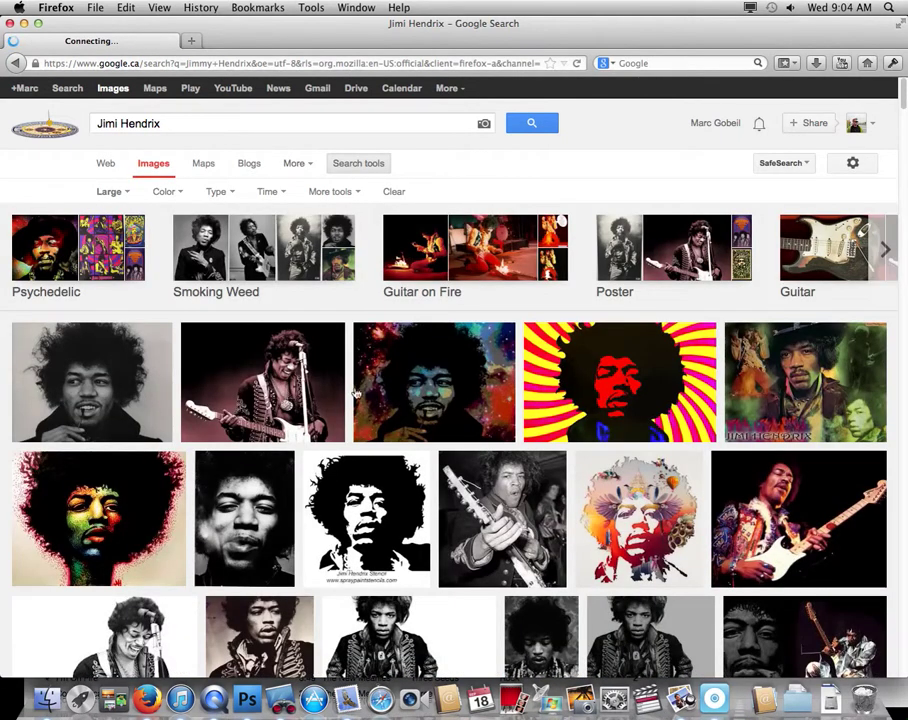
Step: Browse the results and expand the photo of Hendrix laughing at the microphone with his guitar
{"action": "scroll", "coordinate": [573, 430], "scroll_direction": "down", "scroll_amount": 3}
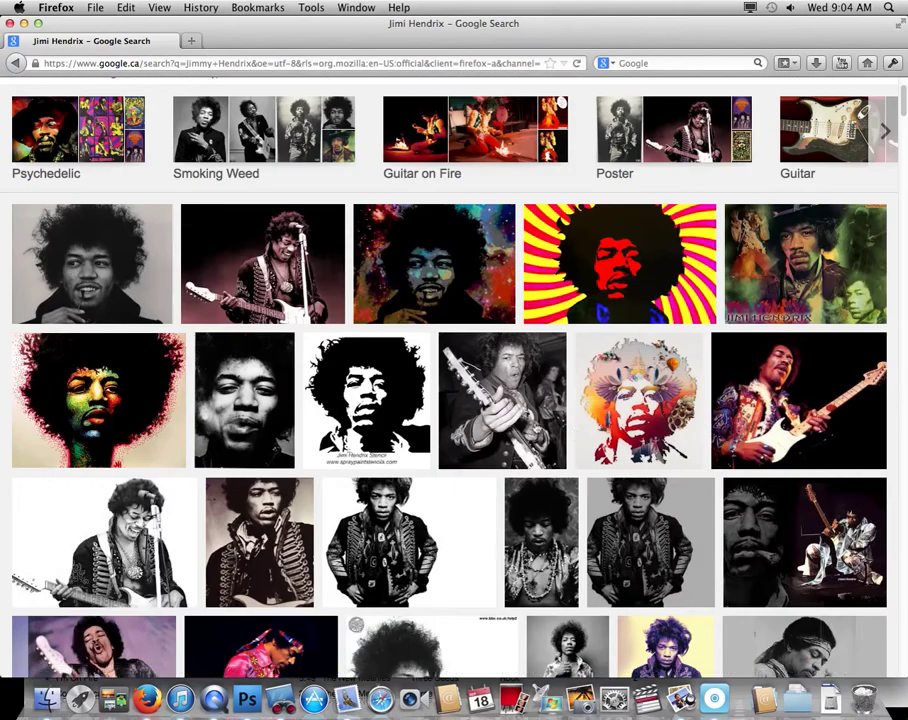
{"action": "scroll", "coordinate": [711, 460], "scroll_direction": "down", "scroll_amount": 4}
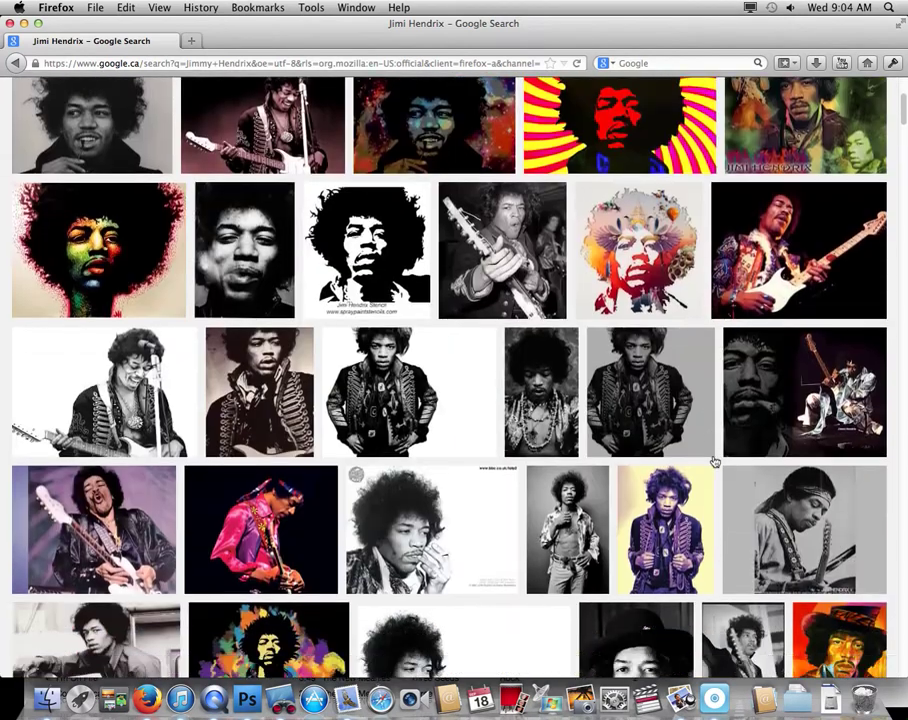
{"action": "scroll", "coordinate": [484, 494], "scroll_direction": "down", "scroll_amount": 5}
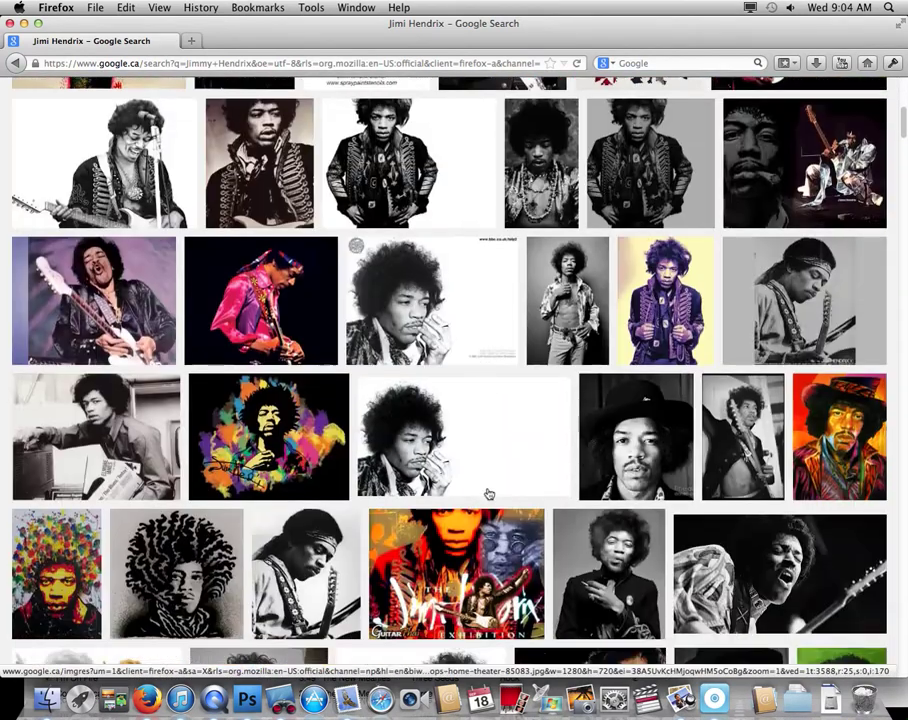
{"action": "scroll", "coordinate": [483, 493], "scroll_direction": "up", "scroll_amount": 10}
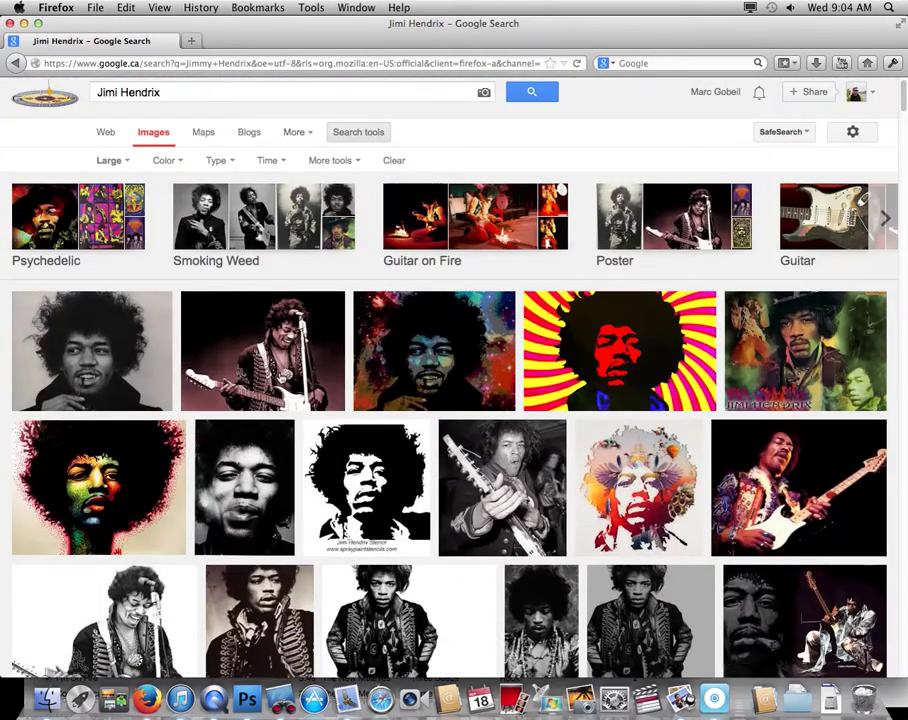
{"action": "left_click", "coordinate": [287, 374]}
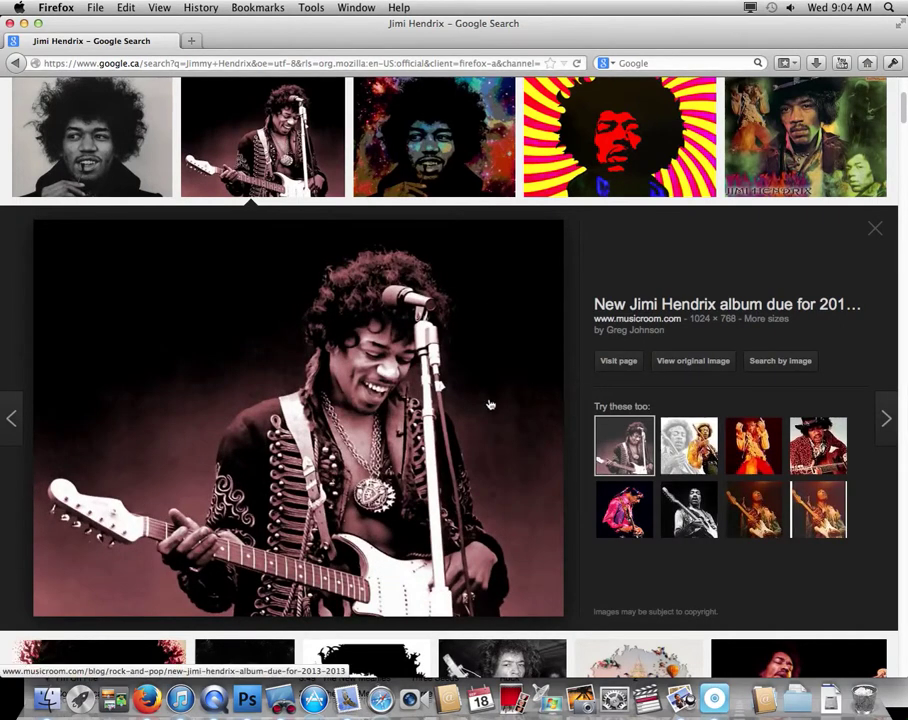
Step: Save the original 1024 × 768 photo to the Desktop as jimi-hendrix2.jpg
{"action": "left_click", "coordinate": [701, 362]}
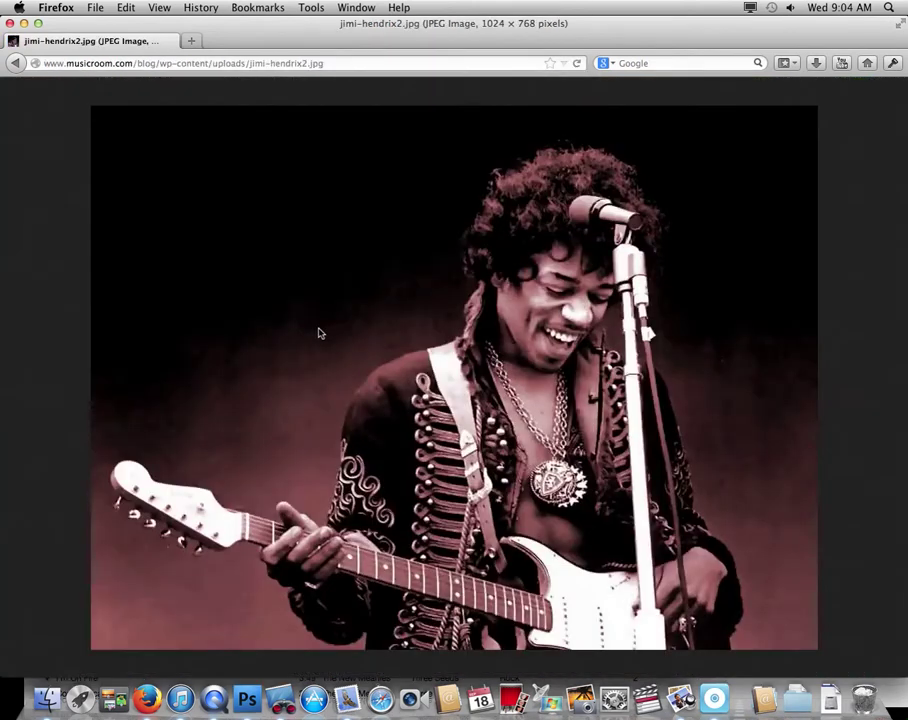
{"action": "right_click", "coordinate": [581, 392]}
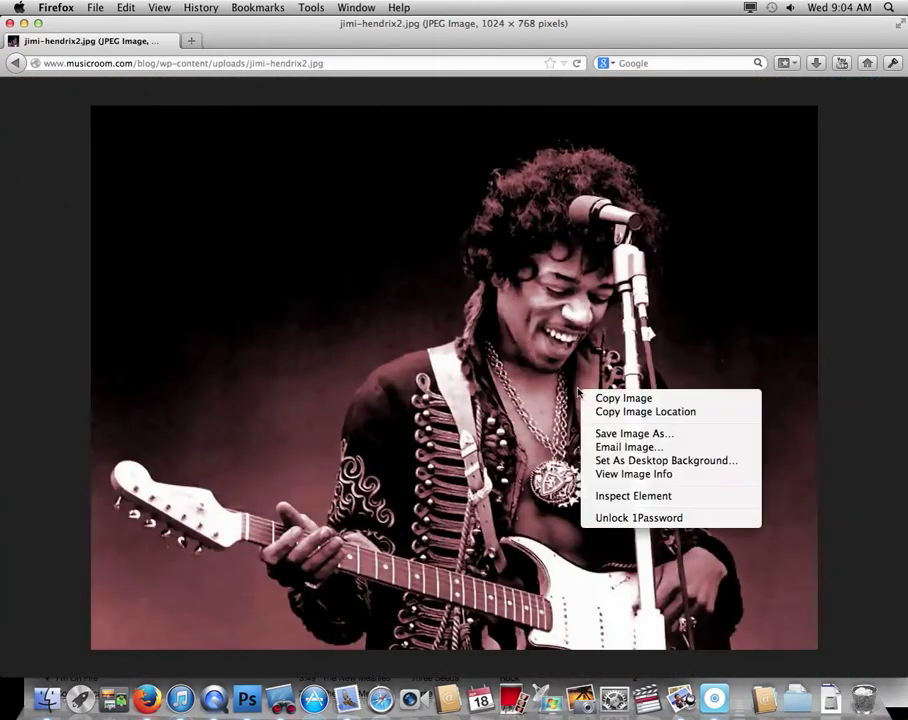
{"action": "left_click", "coordinate": [681, 437]}
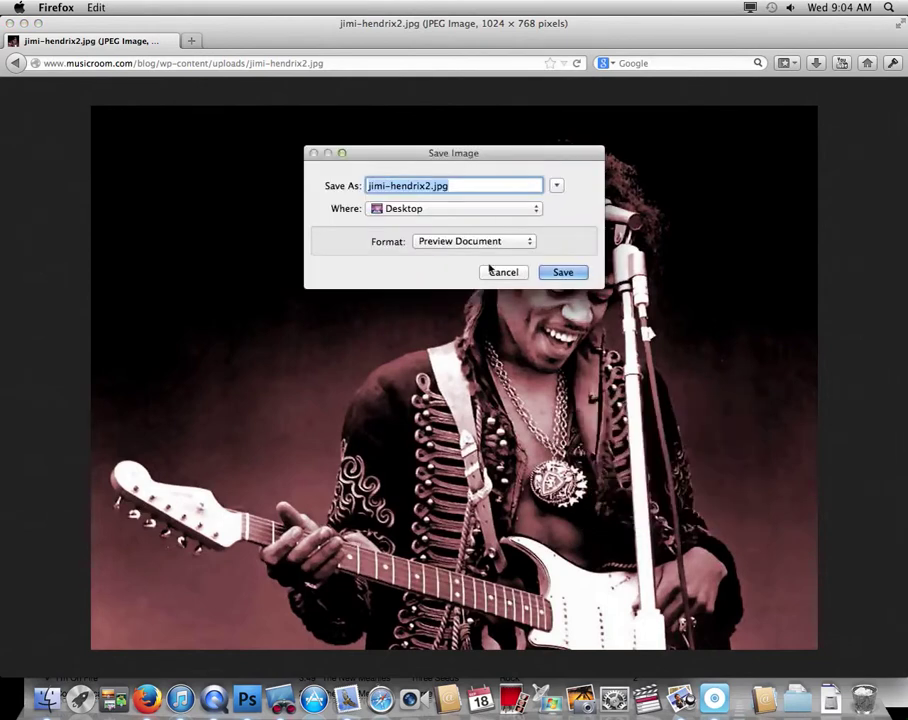
{"action": "left_click", "coordinate": [563, 273]}
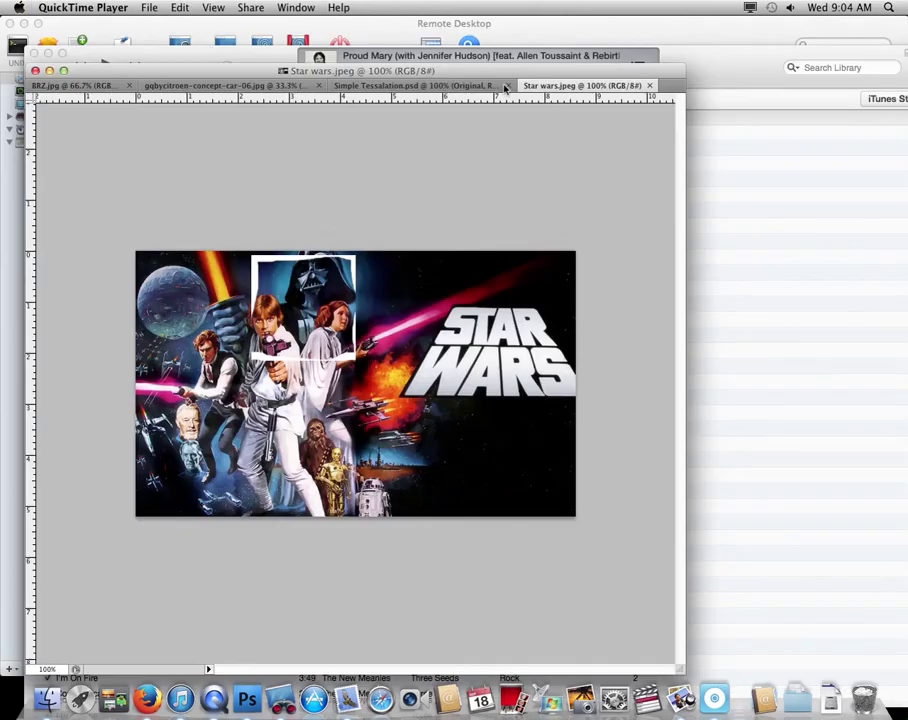
{"action": "left_click", "coordinate": [505, 88]}
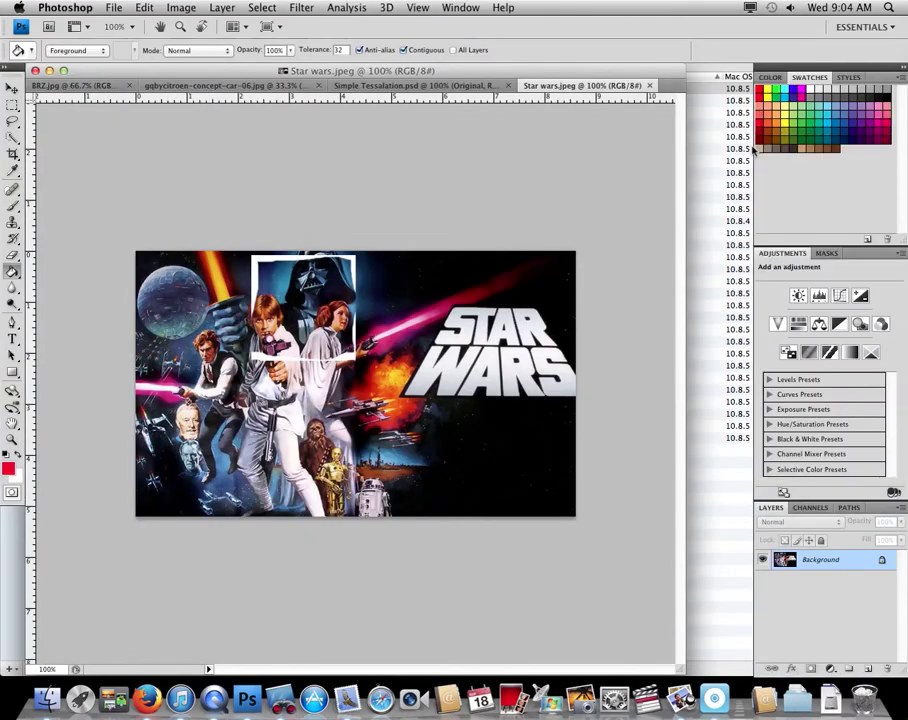
Step: Shrink the Star wars document window and bring the tutorial PDF to page 3, 'Step 1: Open a photo'
{"action": "left_click", "coordinate": [729, 62]}
{"action": "key", "text": "super+h"}
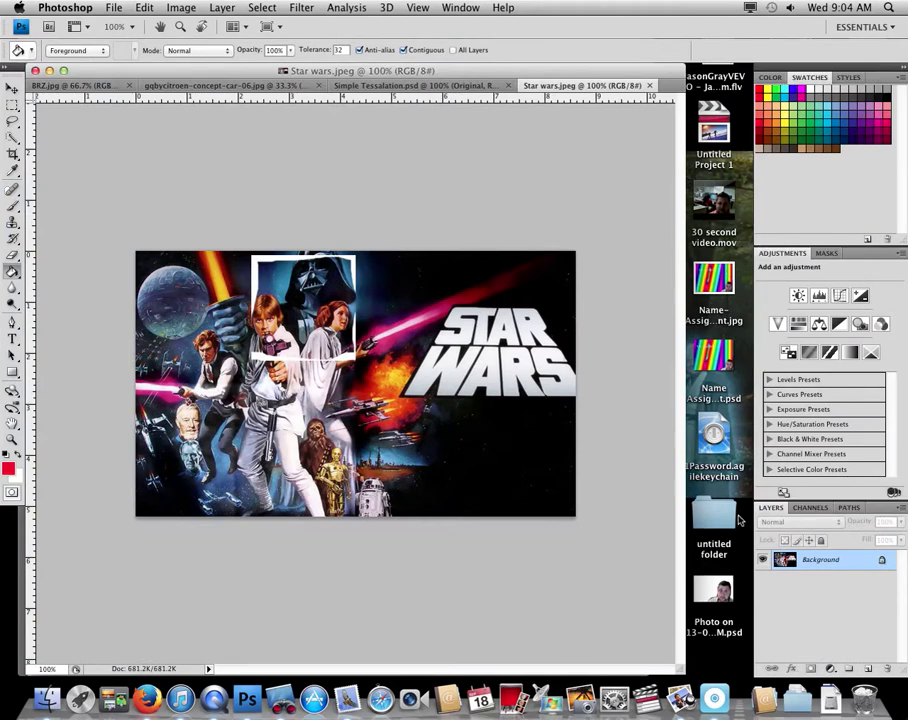
{"action": "left_click_drag", "start_coordinate": [677, 668], "coordinate": [455, 605]}
{"action": "left_click", "coordinate": [603, 310]}
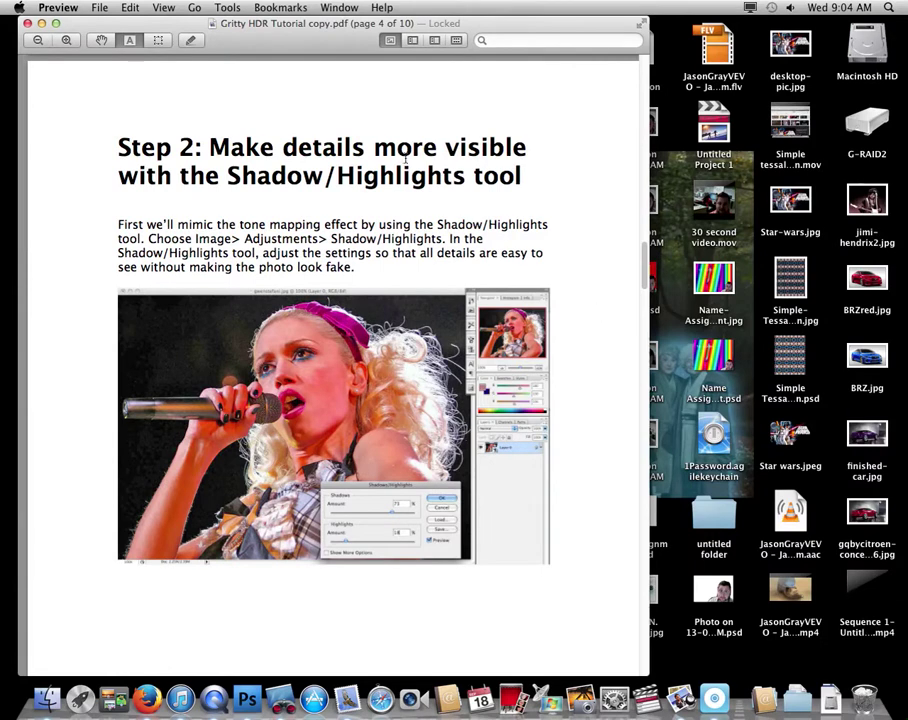
{"action": "scroll", "coordinate": [412, 280], "scroll_direction": "up", "scroll_amount": 10}
{"action": "scroll", "coordinate": [438, 288], "scroll_direction": "up", "scroll_amount": 8}
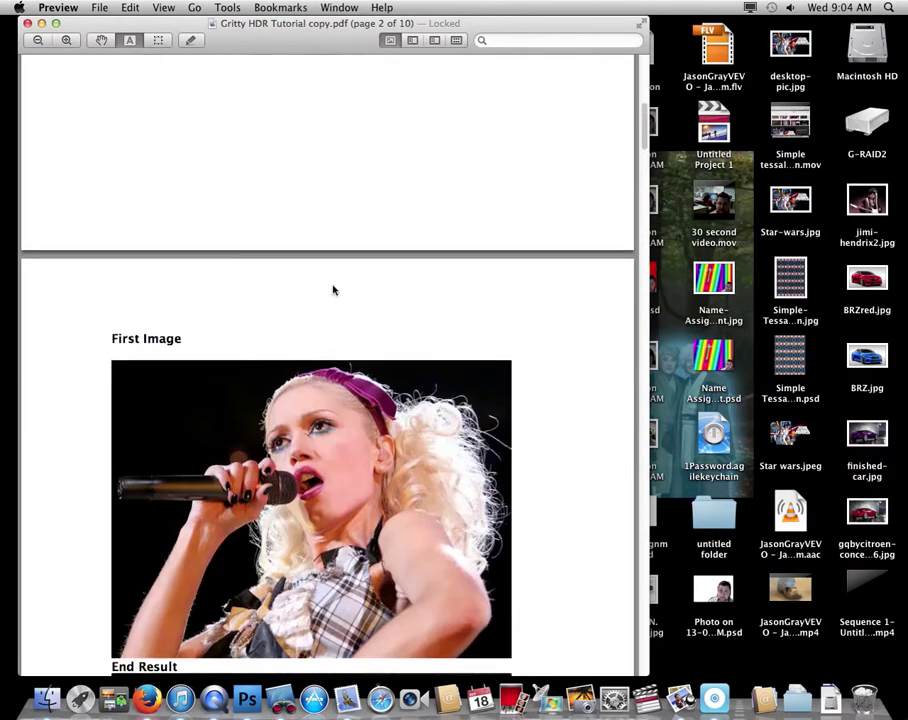
{"action": "scroll", "coordinate": [334, 290], "scroll_direction": "down", "scroll_amount": 7}
{"action": "scroll", "coordinate": [352, 270], "scroll_direction": "down", "scroll_amount": 5}
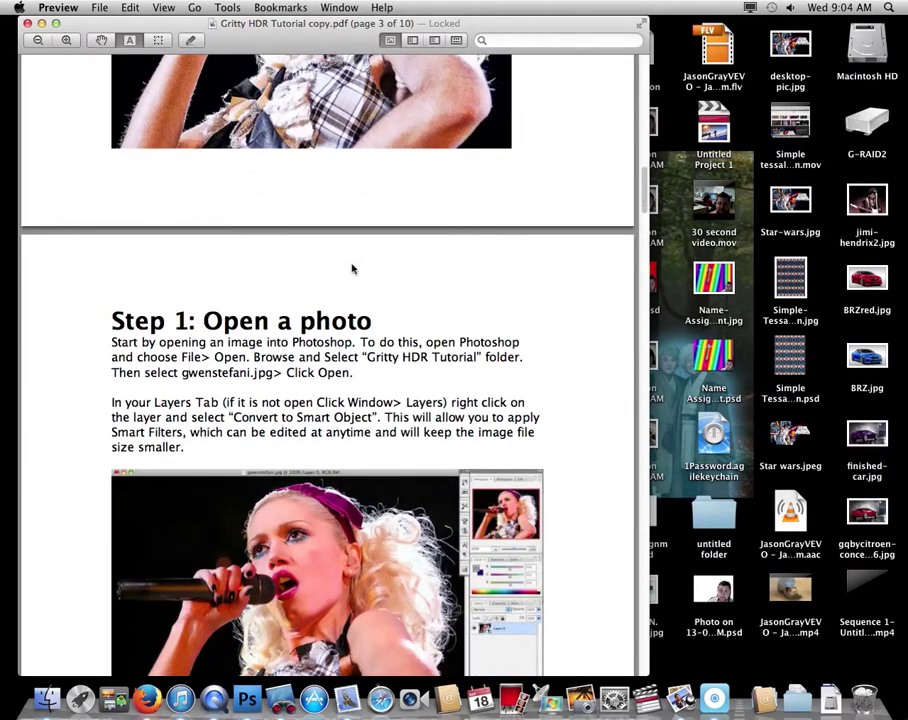
{"action": "left_click", "coordinate": [247, 698]}
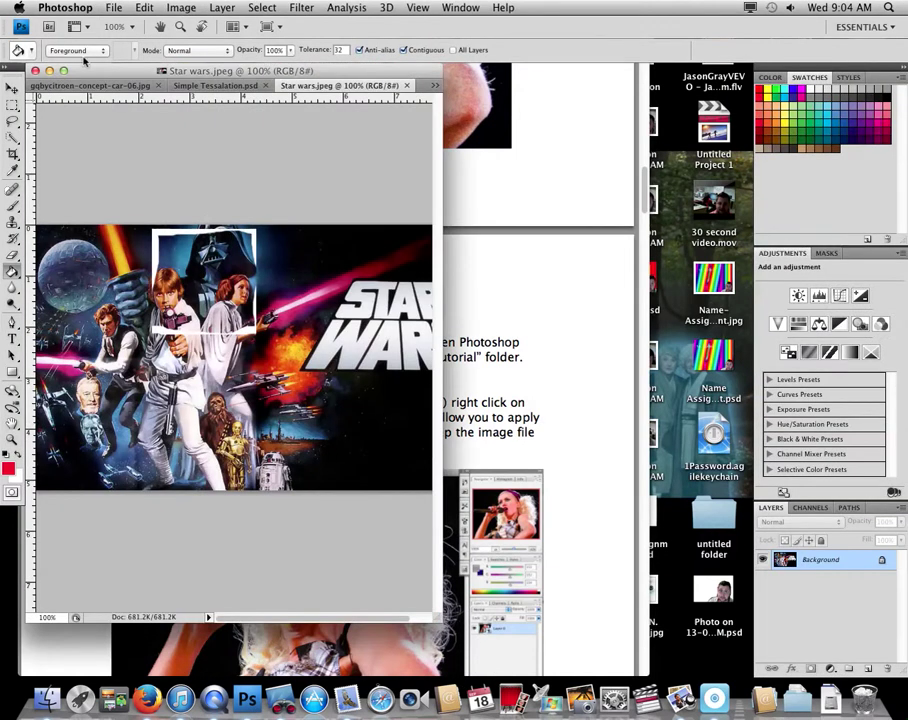
Step: Open the saved jimi-hendrix2.jpg in Photoshop
{"action": "left_click", "coordinate": [113, 8]}
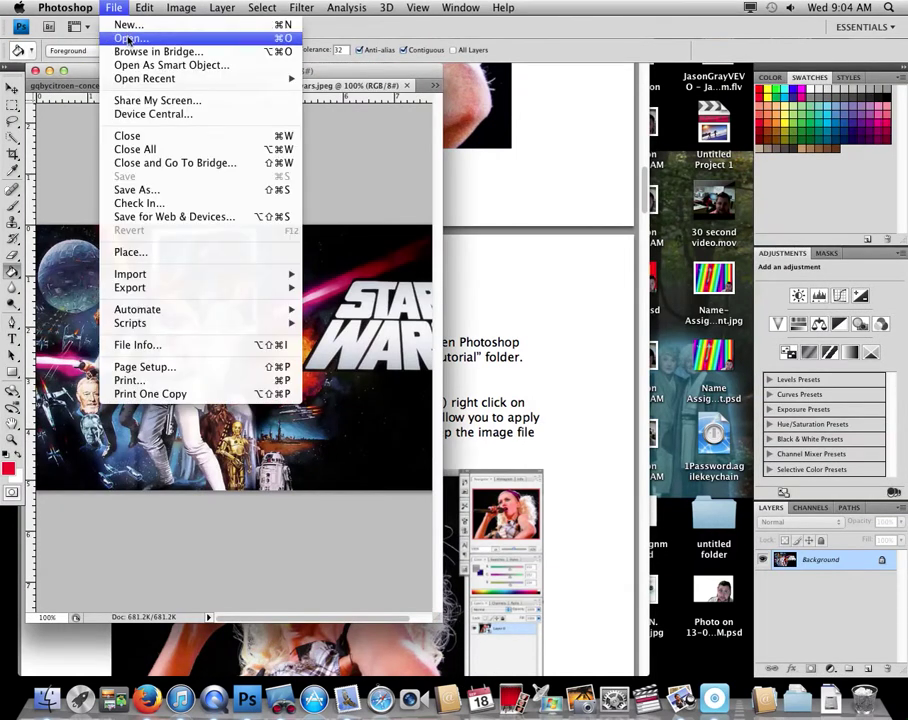
{"action": "left_click", "coordinate": [130, 37]}
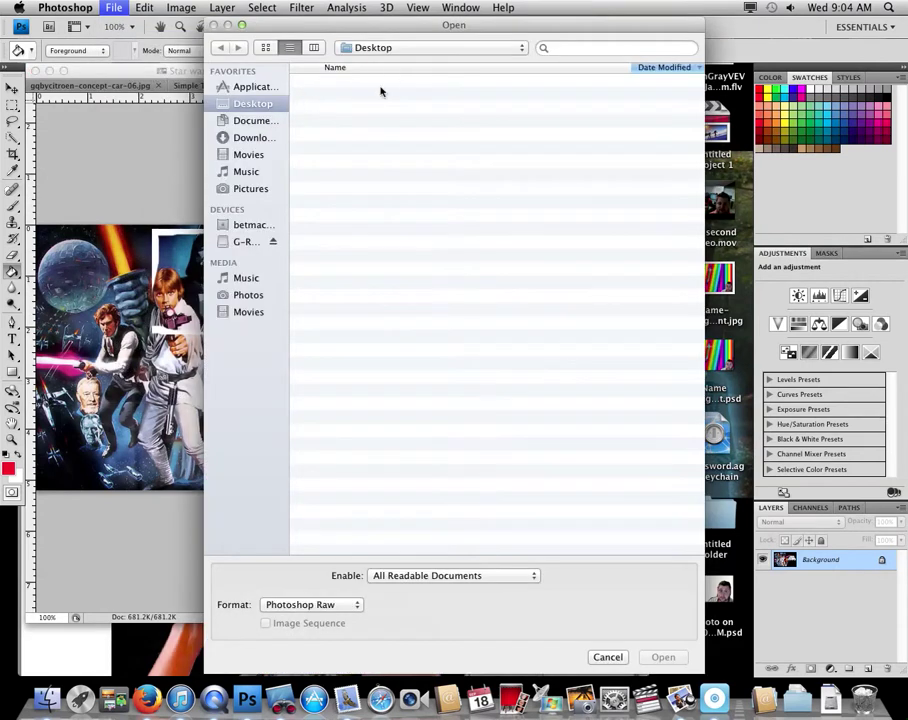
{"action": "double_click", "coordinate": [354, 87]}
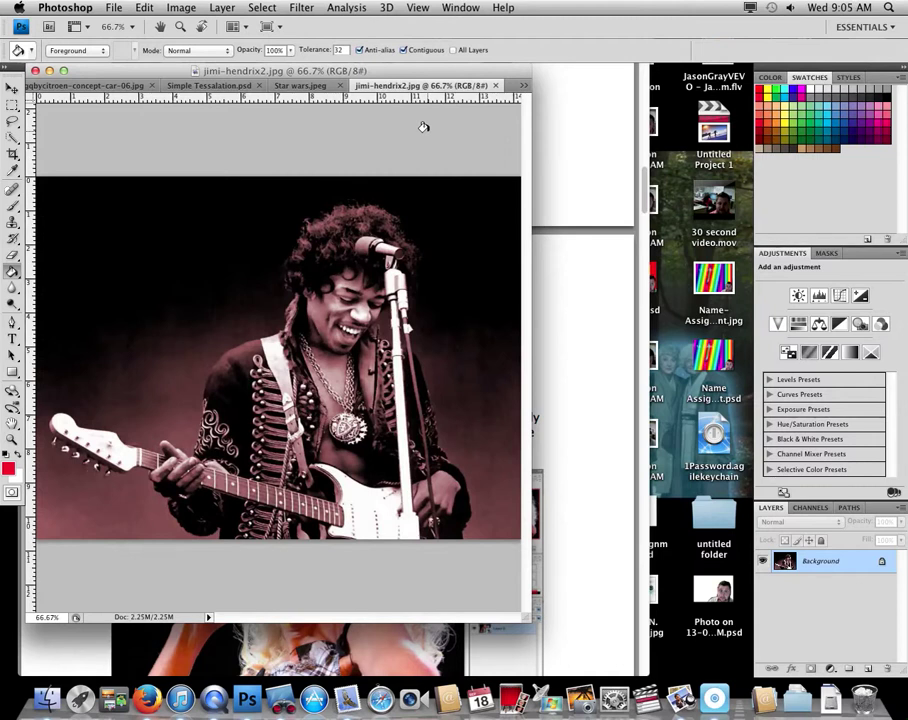
Step: Resample the photo to 150 pixels/inch (1650 × 1238) and zoom out to see it whole
{"action": "key", "text": "super+alt+i"}
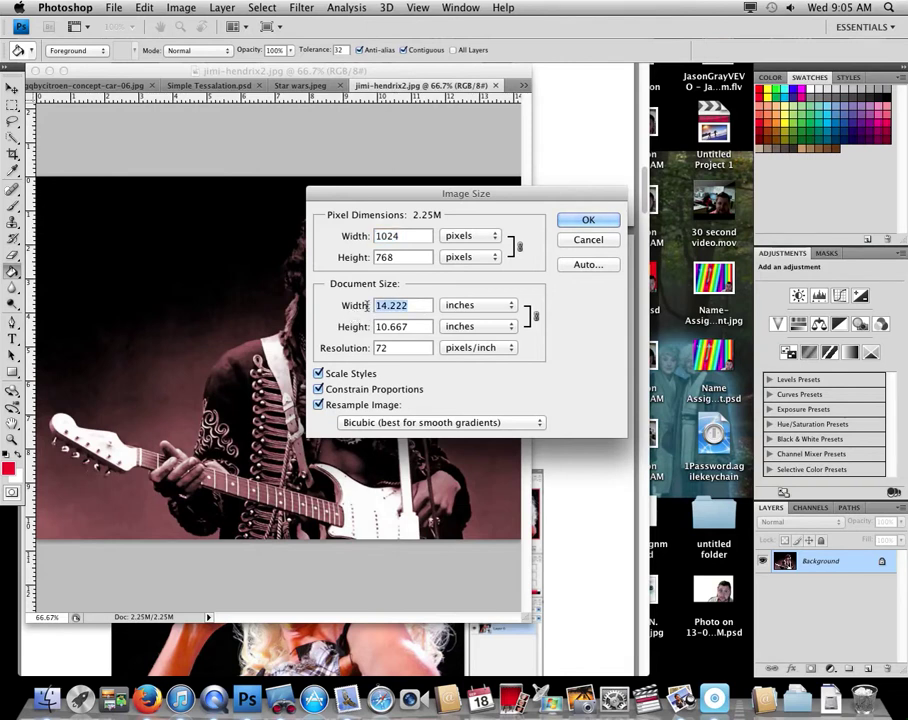
{"action": "type", "text": "11"}
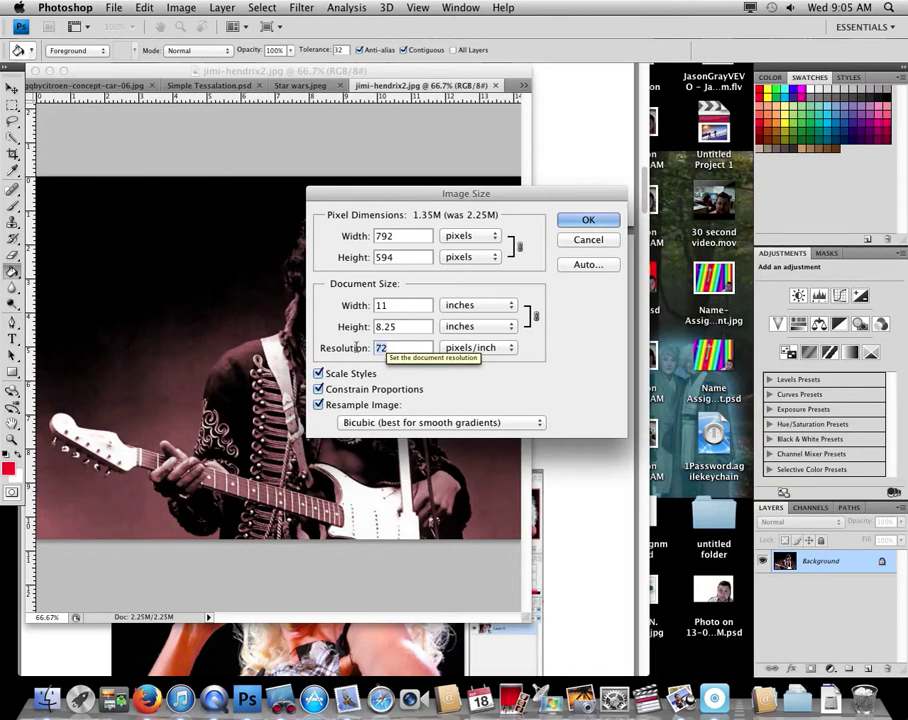
{"action": "type", "text": "150"}
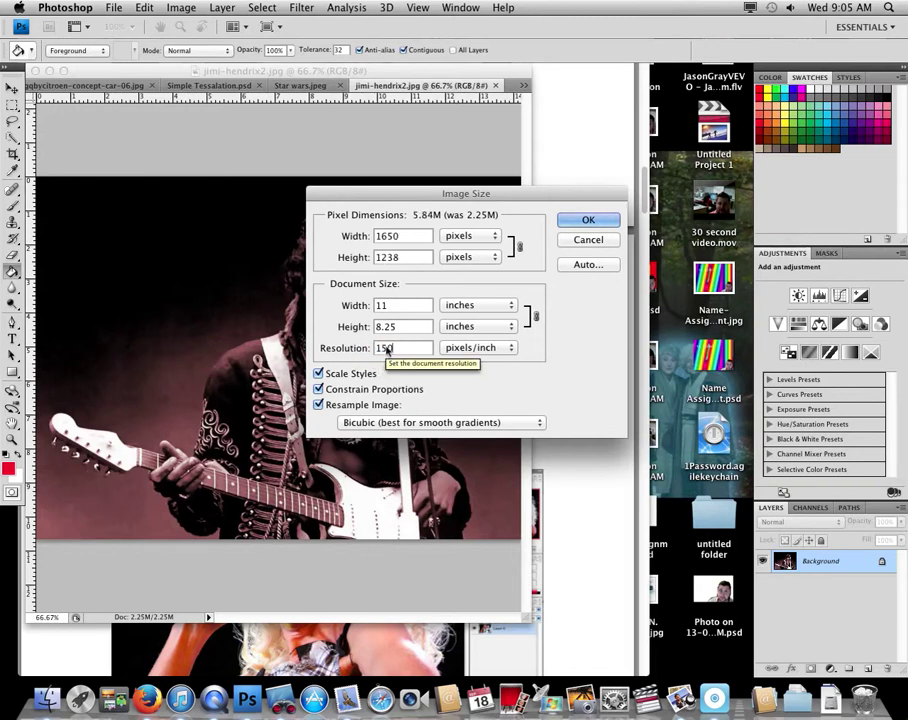
{"action": "left_click", "coordinate": [587, 221]}
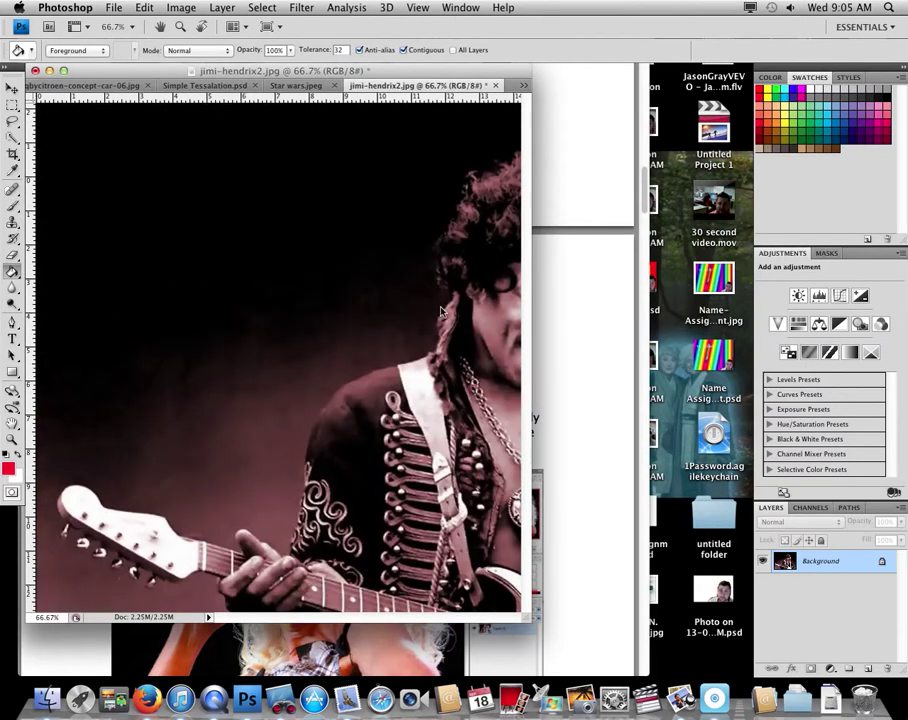
{"action": "key", "text": "super+minus"}
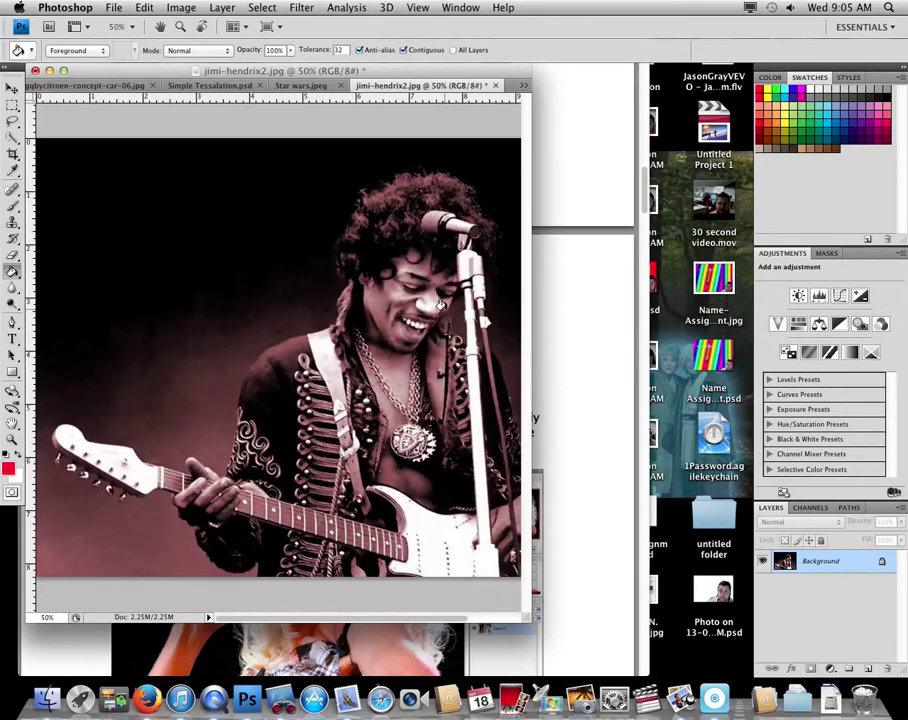
{"action": "key", "text": "super+z"}
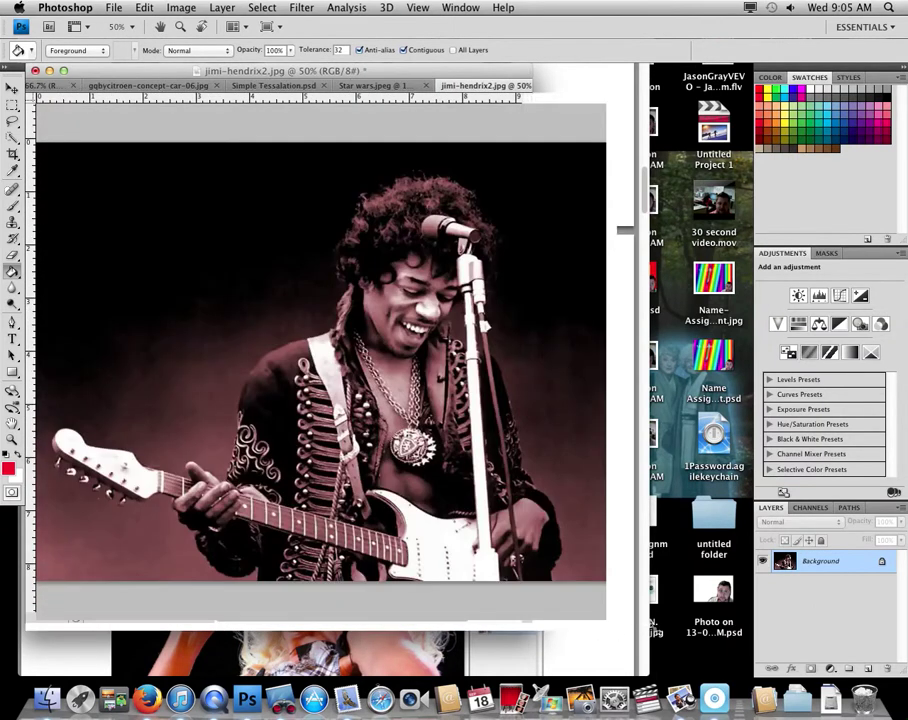
{"action": "left_click", "coordinate": [624, 669]}
Step: Following the tutorial's paragraph, convert the Background layer into a smart object, Layer 0
{"action": "scroll", "coordinate": [208, 432], "scroll_direction": "down", "scroll_amount": 5}
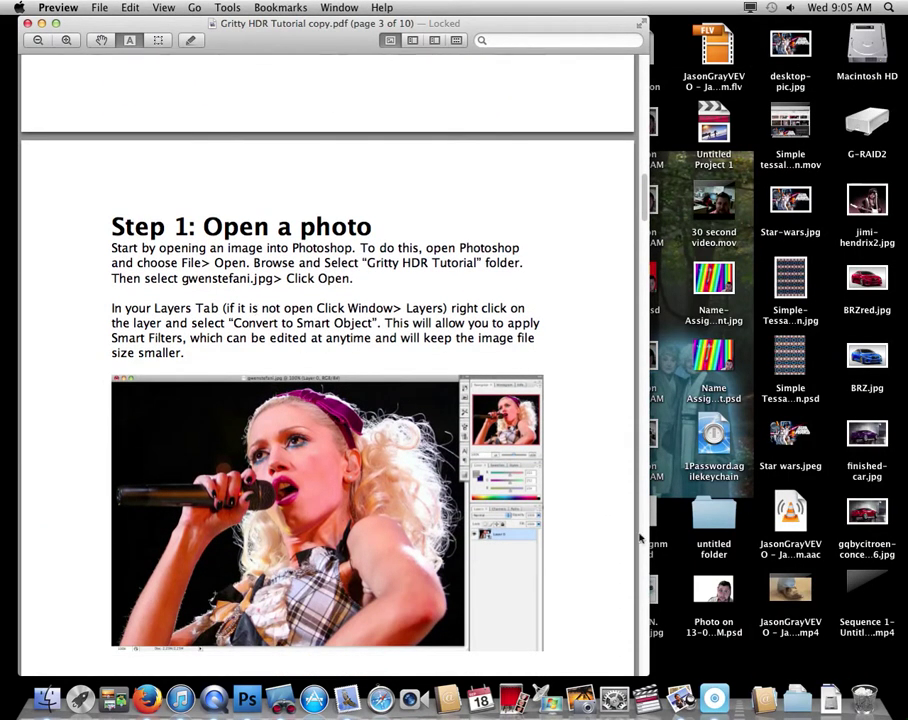
{"action": "left_click_drag", "start_coordinate": [137, 310], "coordinate": [278, 356]}
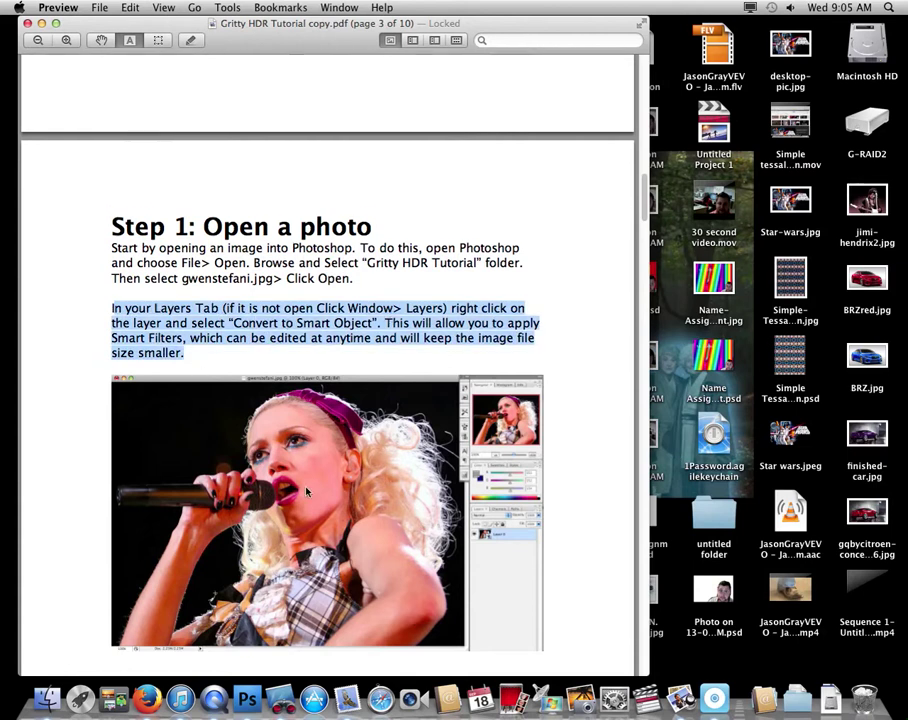
{"action": "scroll", "coordinate": [306, 491], "scroll_direction": "down", "scroll_amount": 3}
{"action": "left_click", "coordinate": [245, 700]}
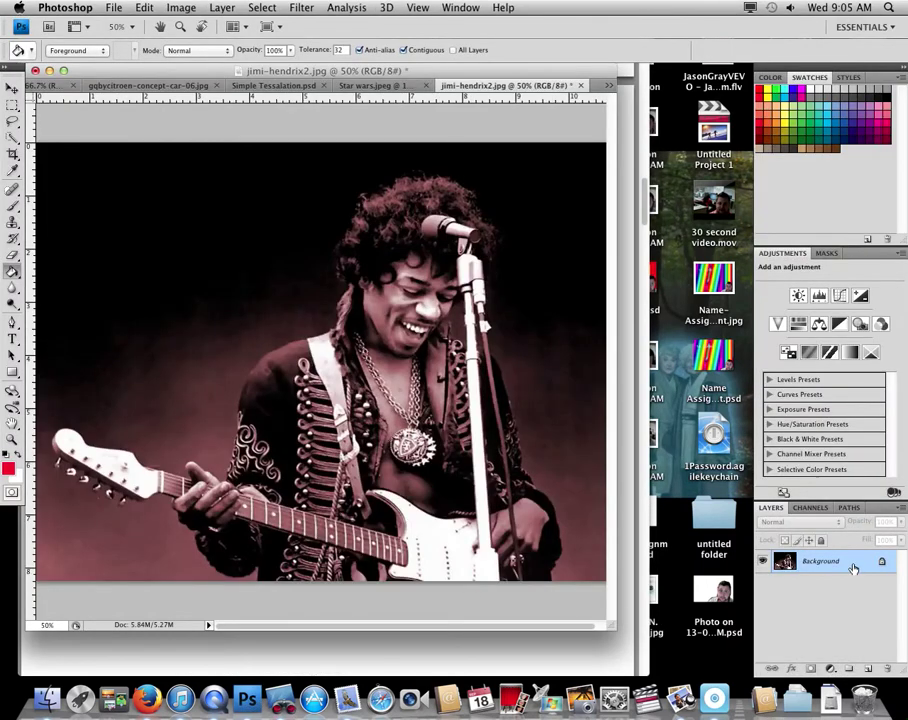
{"action": "right_click", "coordinate": [830, 566]}
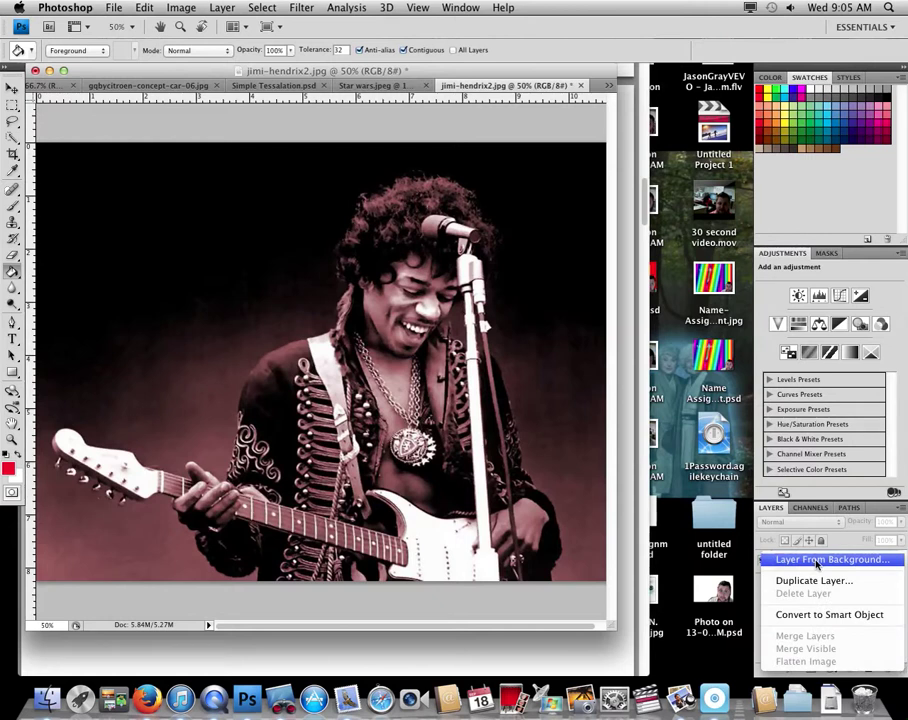
{"action": "left_click", "coordinate": [837, 618]}
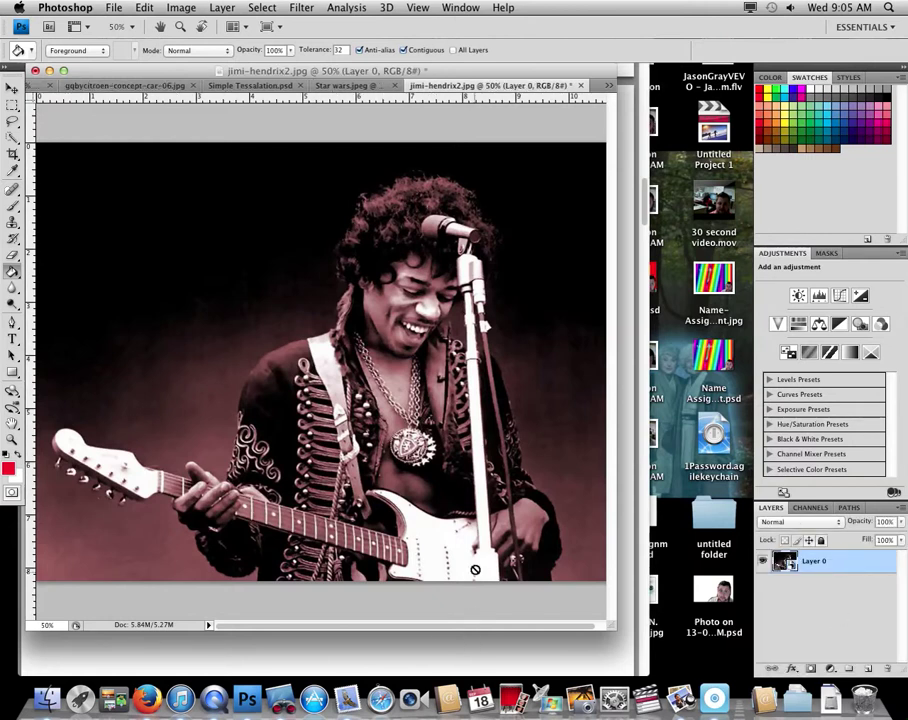
Step: Scroll the tutorial PDF to page 4's Step 2 and highlight its Image menu path
{"action": "left_click", "coordinate": [634, 607]}
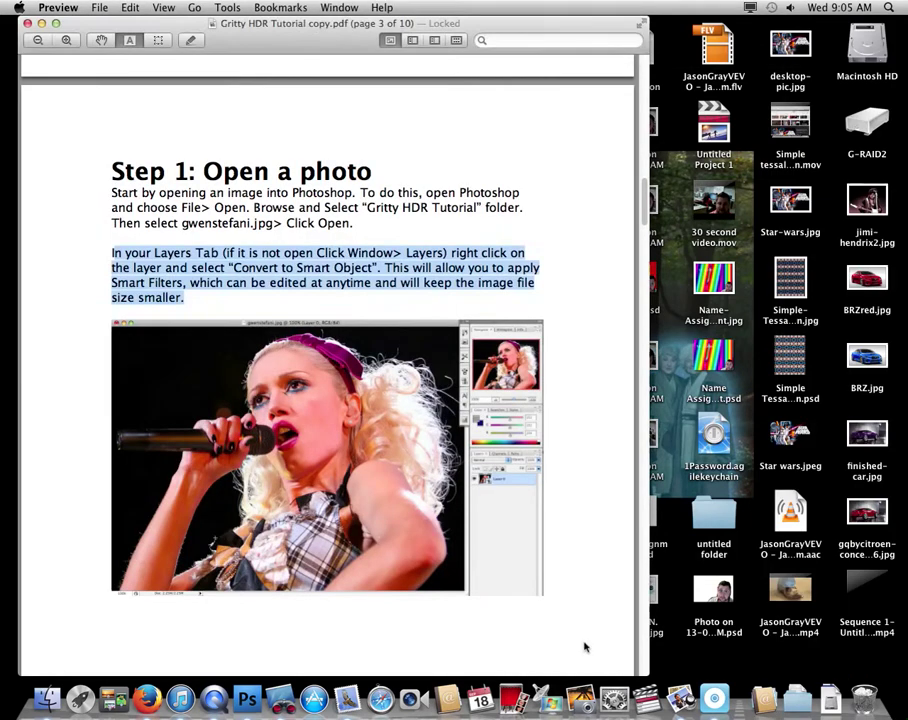
{"action": "scroll", "coordinate": [367, 427], "scroll_direction": "down", "scroll_amount": 10}
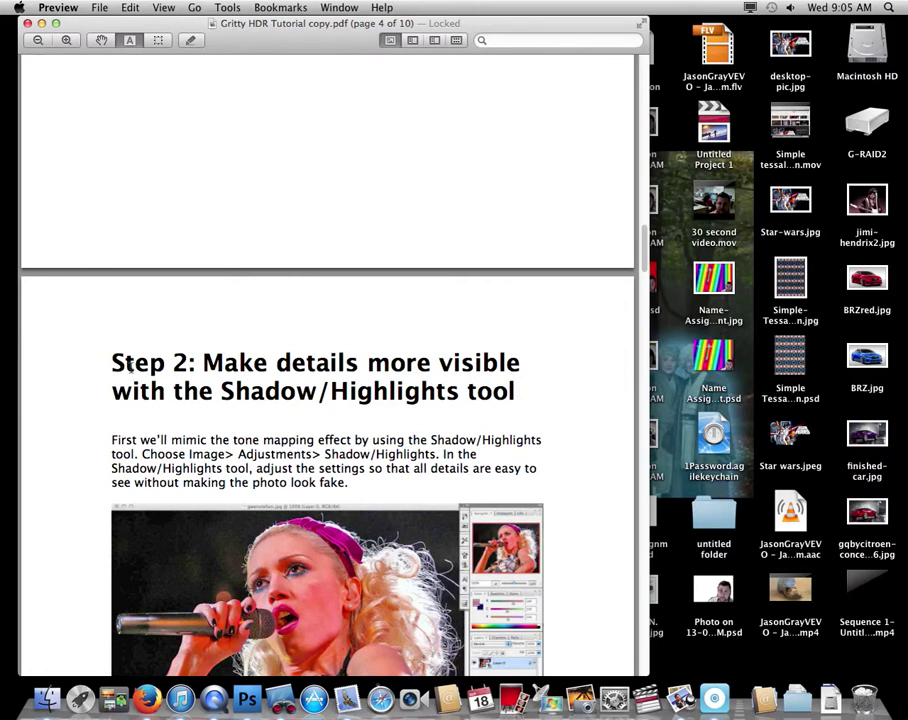
{"action": "scroll", "coordinate": [222, 422], "scroll_direction": "down", "scroll_amount": 2}
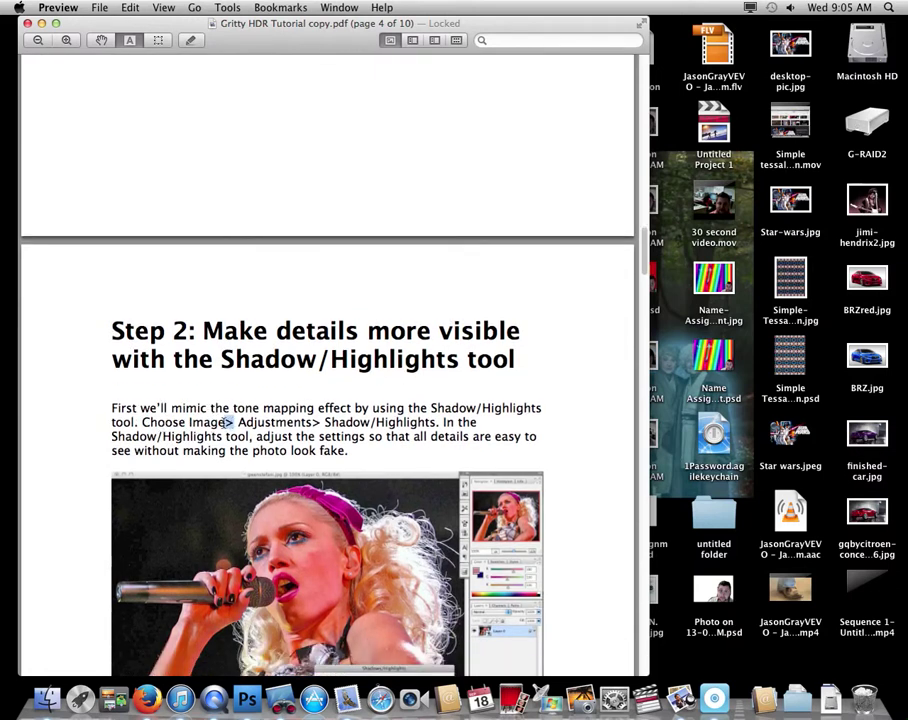
{"action": "left_click_drag", "start_coordinate": [240, 422], "coordinate": [230, 421]}
Step: Open the Shadows/Highlights adjustment on the photo and check the tutorial's recommended settings
{"action": "left_click", "coordinate": [247, 698]}
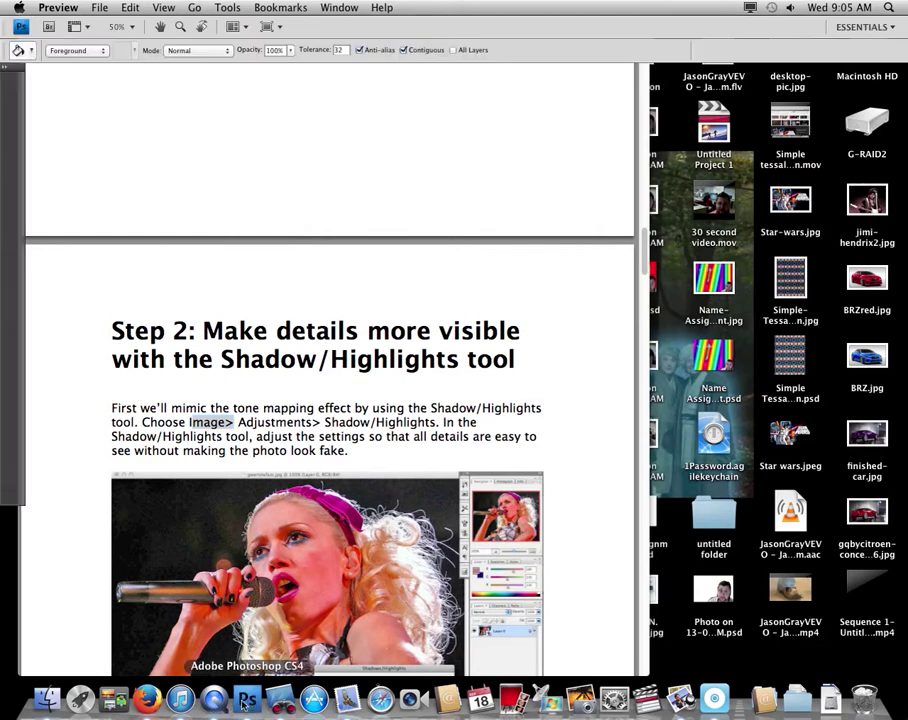
{"action": "left_click", "coordinate": [168, 8]}
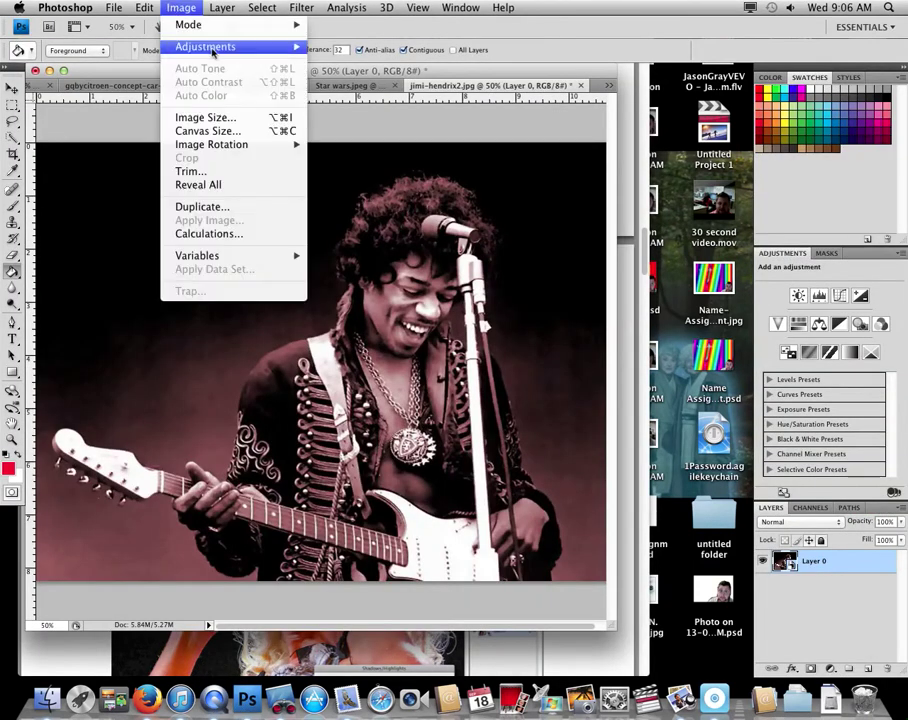
{"action": "mouse_move", "coordinate": [215, 50]}
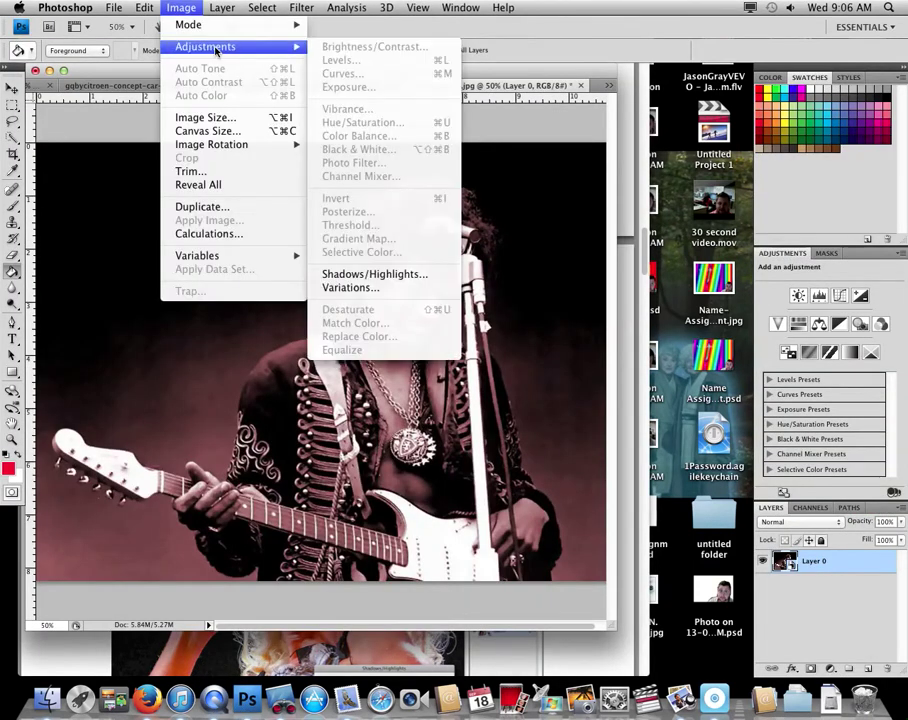
{"action": "left_click", "coordinate": [395, 277]}
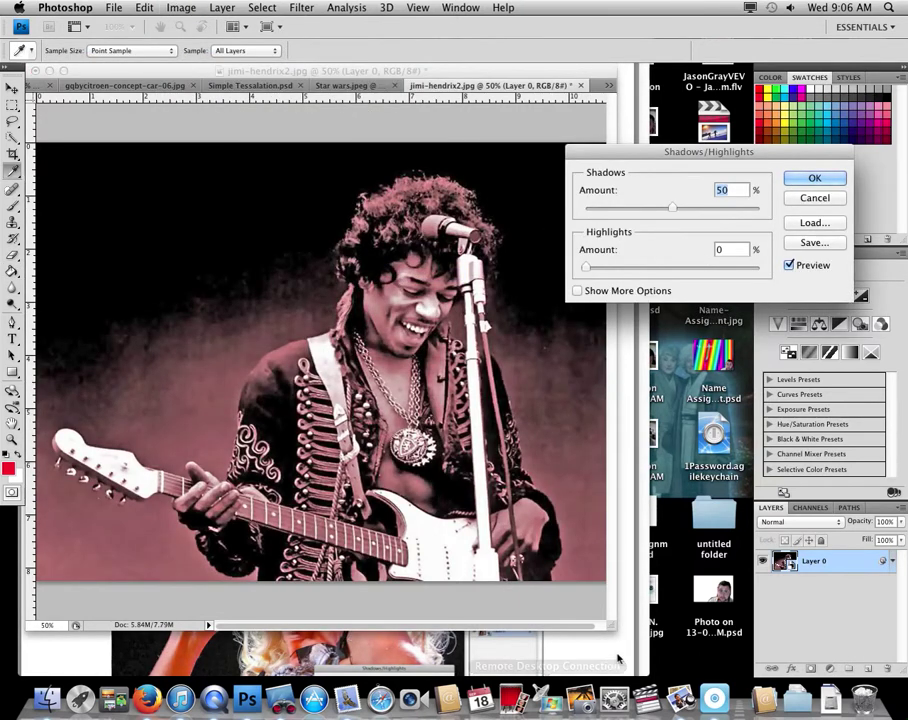
{"action": "left_click", "coordinate": [574, 653]}
{"action": "scroll", "coordinate": [385, 564], "scroll_direction": "down", "scroll_amount": 5}
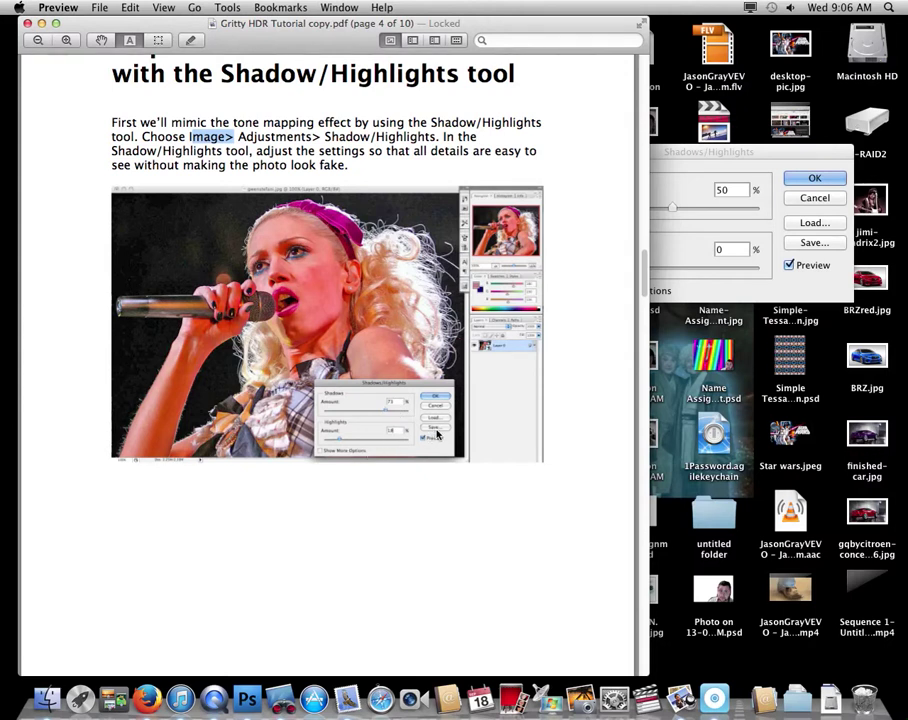
Step: Set Shadows to 43% and Highlights to 66%, comparing with the tutorial, and apply
{"action": "left_click", "coordinate": [691, 151]}
{"action": "left_click_drag", "start_coordinate": [675, 205], "coordinate": [714, 209]}
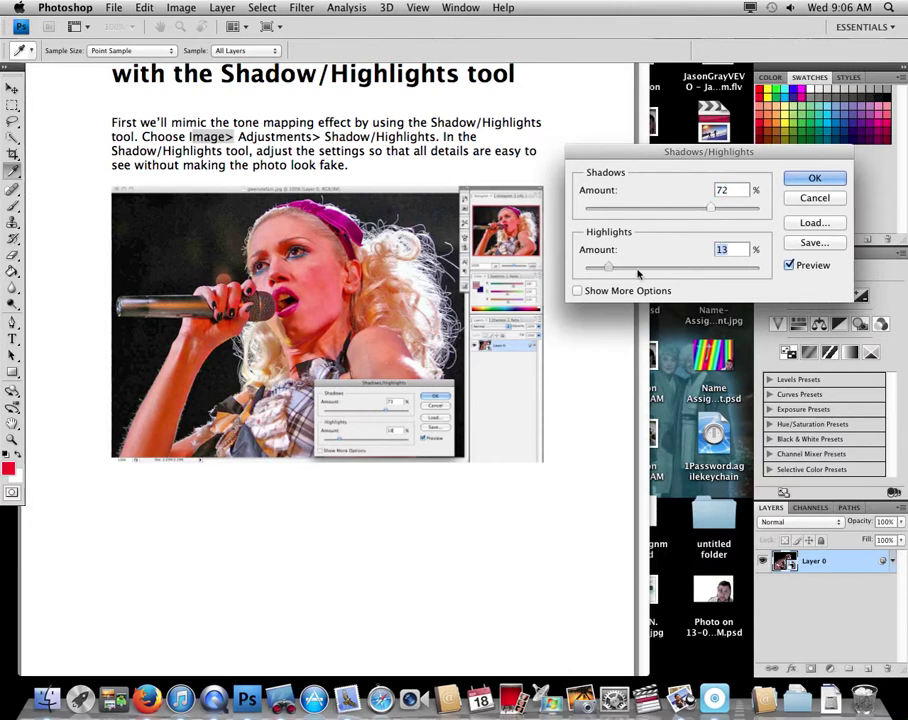
{"action": "left_click_drag", "start_coordinate": [643, 272], "coordinate": [635, 267]}
{"action": "left_click", "coordinate": [466, 216]}
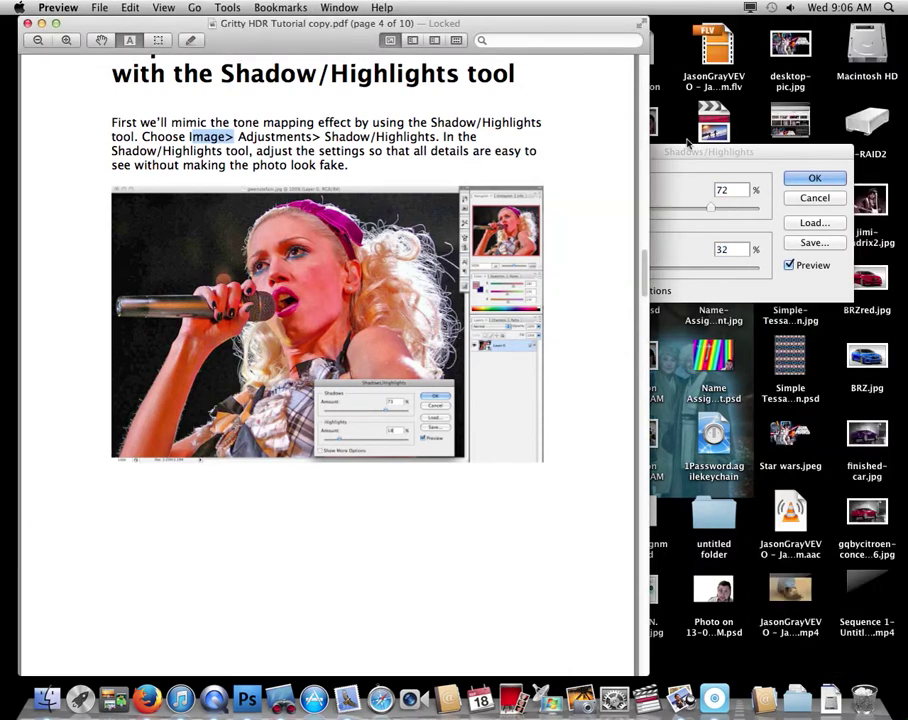
{"action": "left_click", "coordinate": [700, 165]}
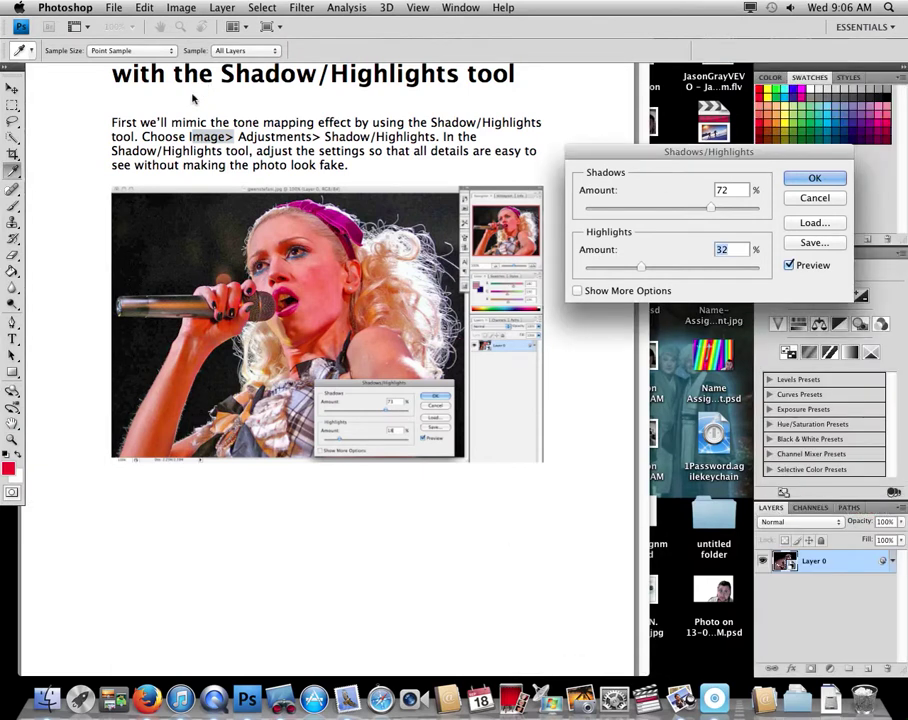
{"action": "left_click", "coordinate": [194, 98]}
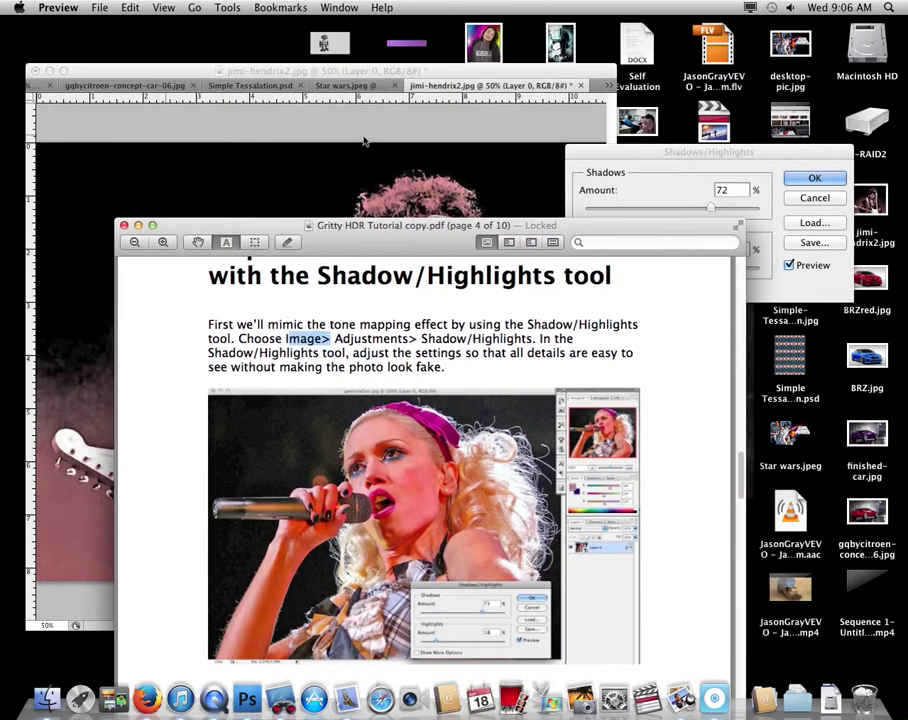
{"action": "left_click", "coordinate": [373, 164]}
{"action": "key", "text": "Up"}
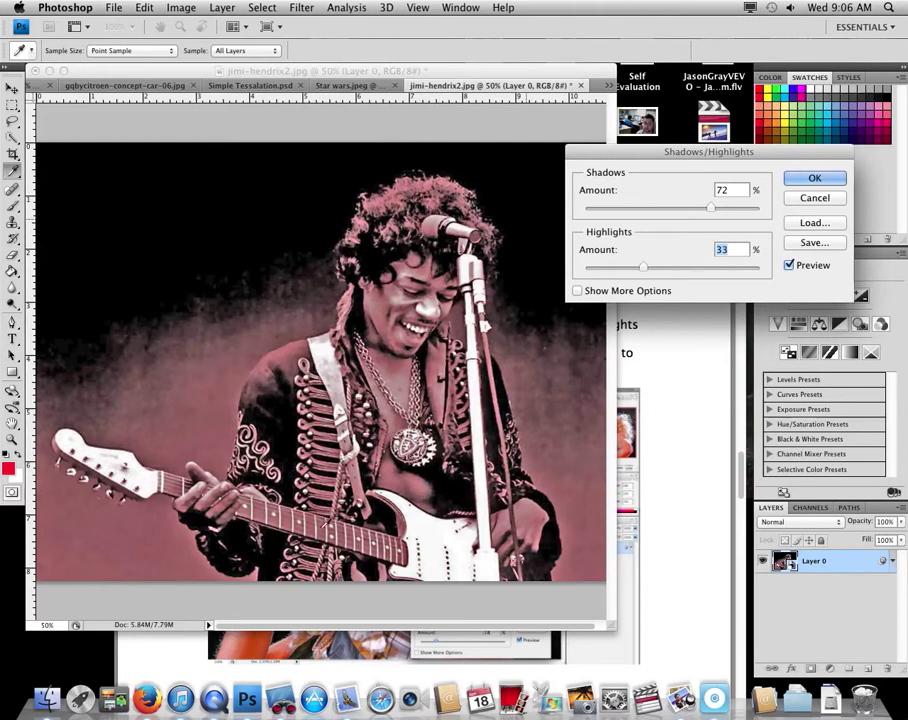
{"action": "left_click_drag", "start_coordinate": [711, 208], "coordinate": [679, 217]}
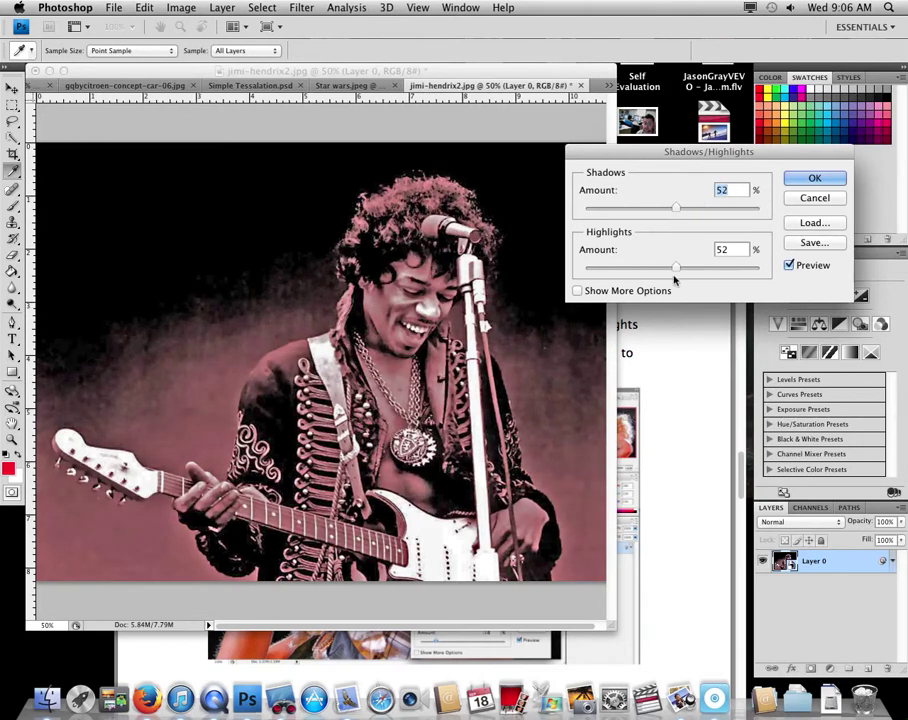
{"action": "left_click_drag", "start_coordinate": [675, 270], "coordinate": [748, 270]}
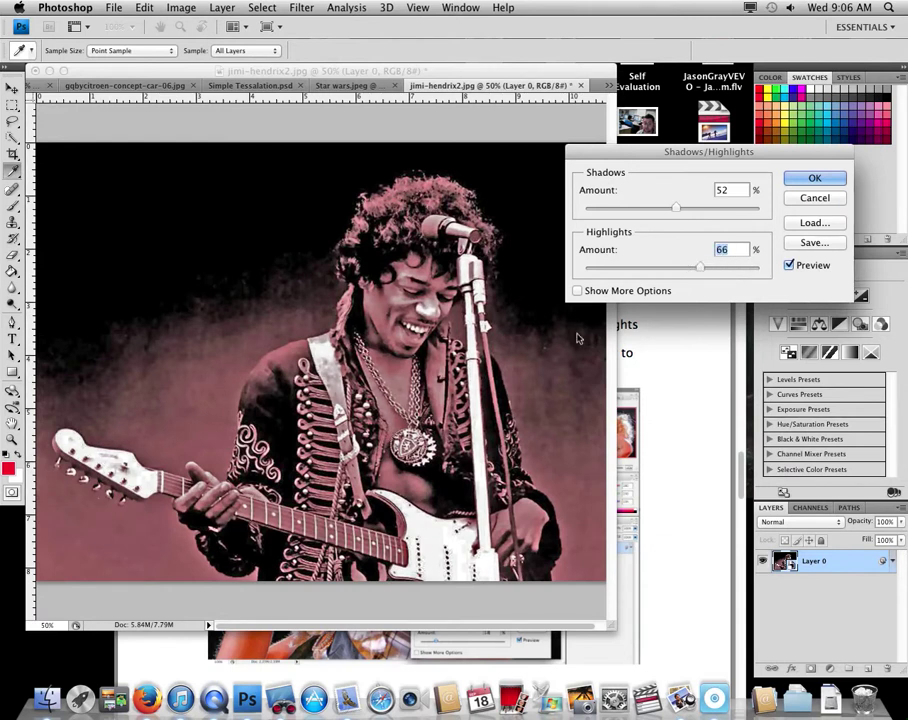
{"action": "mouse_move", "coordinate": [678, 209]}
{"action": "left_mouse_down"}
{"action": "mouse_move", "coordinate": [617, 208]}
{"action": "mouse_move", "coordinate": [661, 209]}
{"action": "left_mouse_up"}
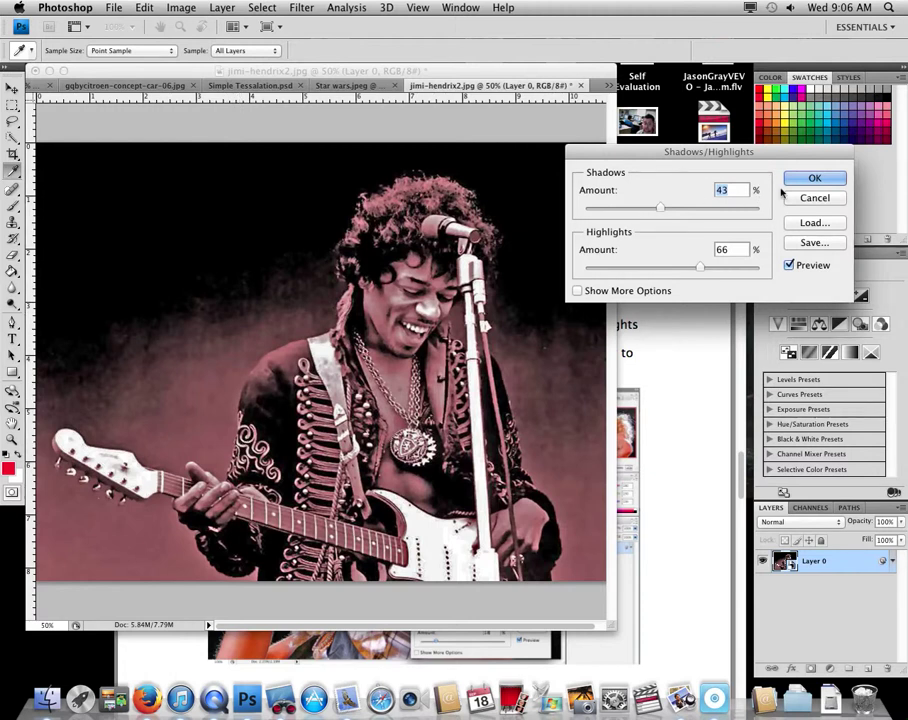
{"action": "left_click", "coordinate": [816, 179]}
Step: Scroll the tutorial PDF to page 5's Unsharp Mask halo step, then return to the Hendrix photo
{"action": "left_click", "coordinate": [627, 442]}
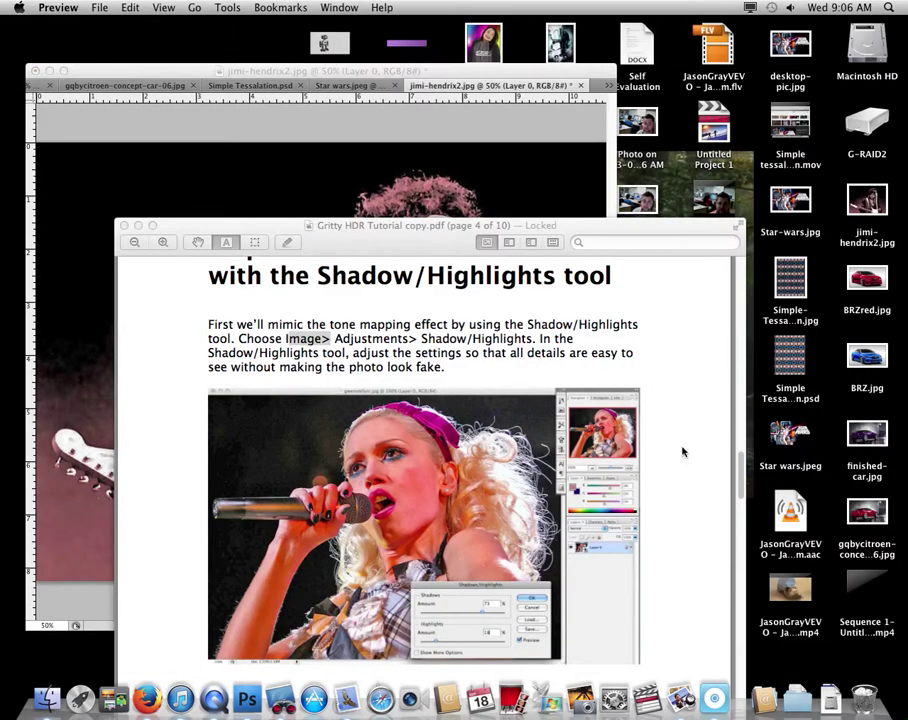
{"action": "left_click_drag", "start_coordinate": [612, 228], "coordinate": [607, 74]}
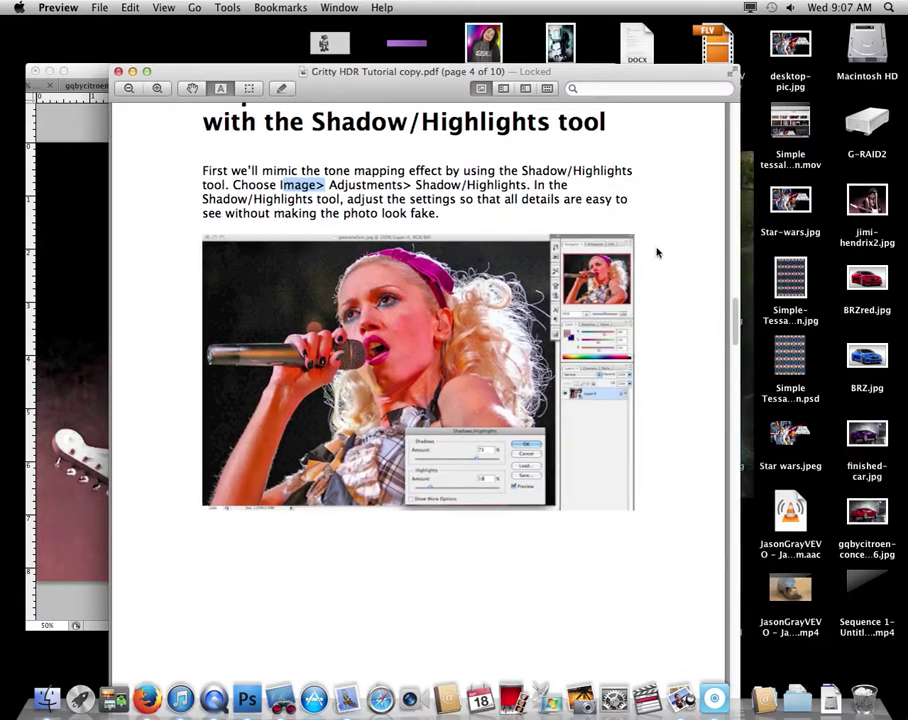
{"action": "scroll", "coordinate": [657, 255], "scroll_direction": "down", "scroll_amount": 10}
{"action": "scroll", "coordinate": [659, 281], "scroll_direction": "down", "scroll_amount": 1}
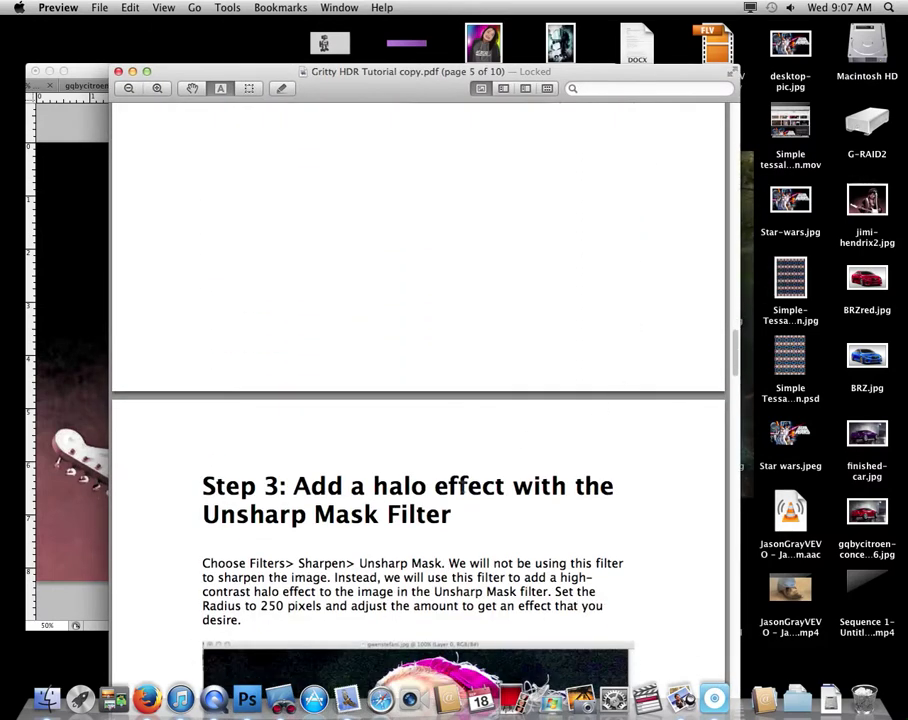
{"action": "scroll", "coordinate": [264, 520], "scroll_direction": "down", "scroll_amount": 10}
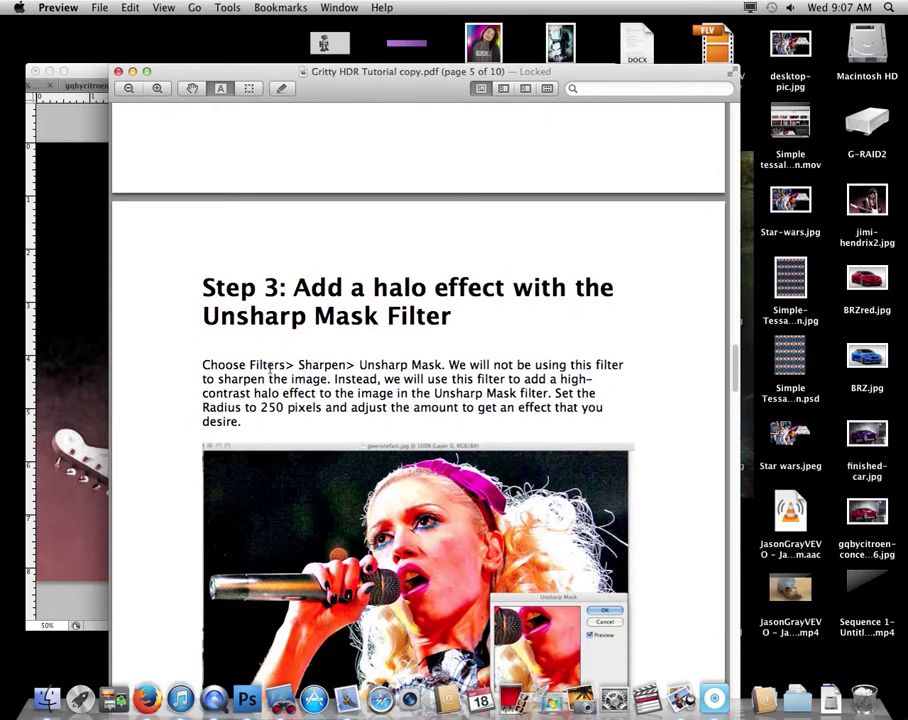
{"action": "scroll", "coordinate": [436, 363], "scroll_direction": "down", "scroll_amount": 5}
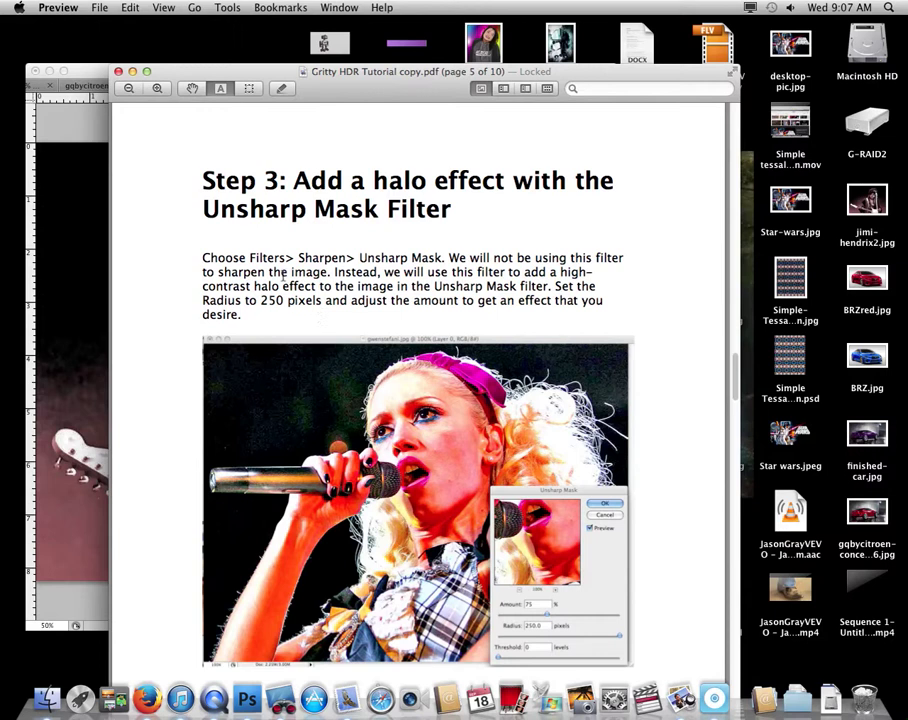
{"action": "left_click", "coordinate": [57, 91]}
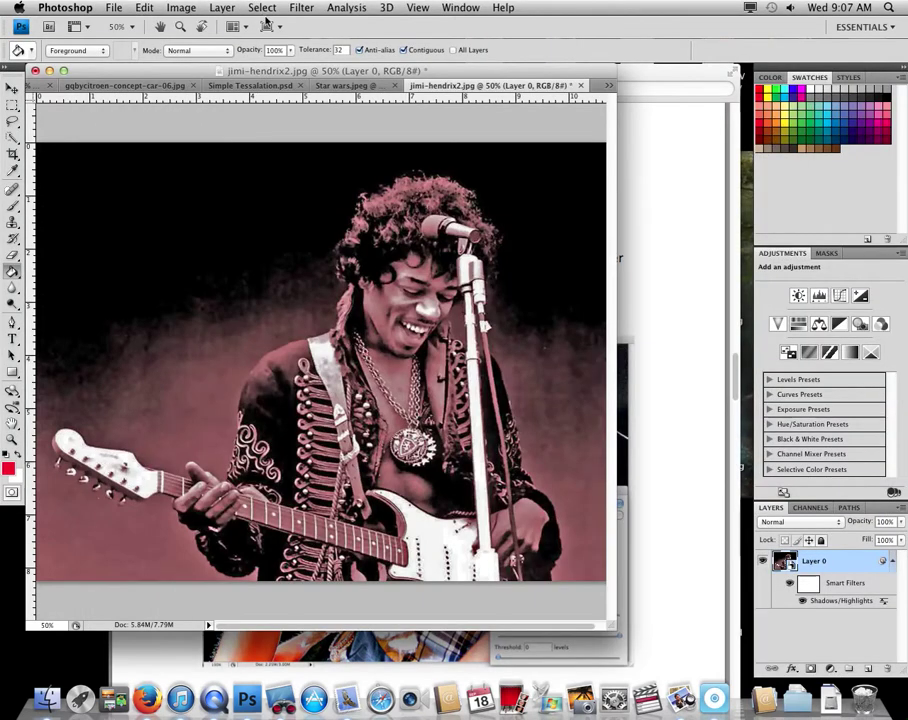
Step: Open Filter > Sharpen > Unsharp Mask on the photo and check the tutorial's Step 3
{"action": "left_click", "coordinate": [309, 10]}
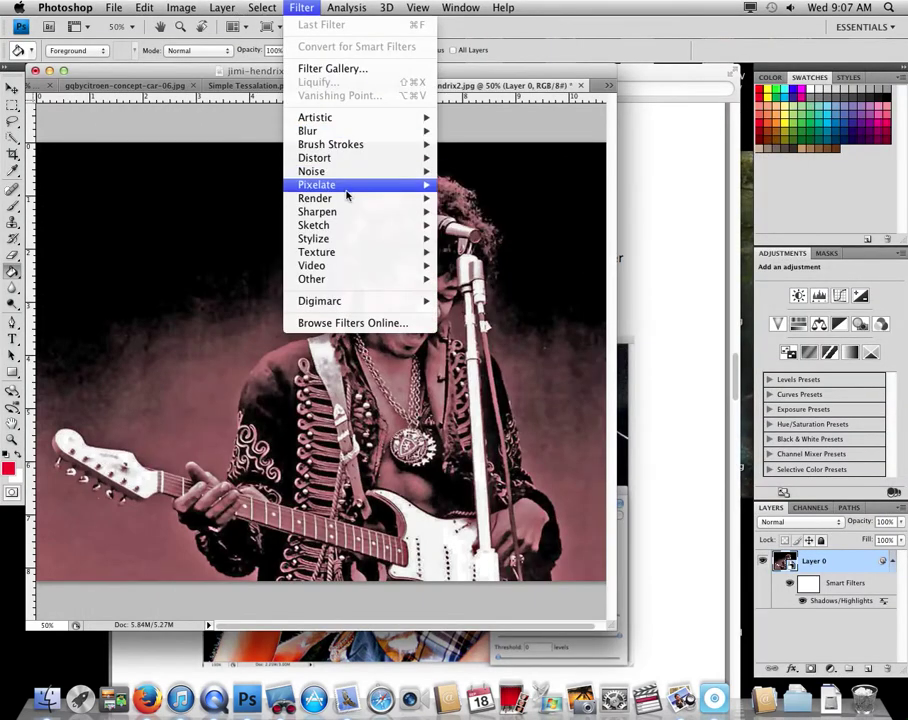
{"action": "mouse_move", "coordinate": [343, 215]}
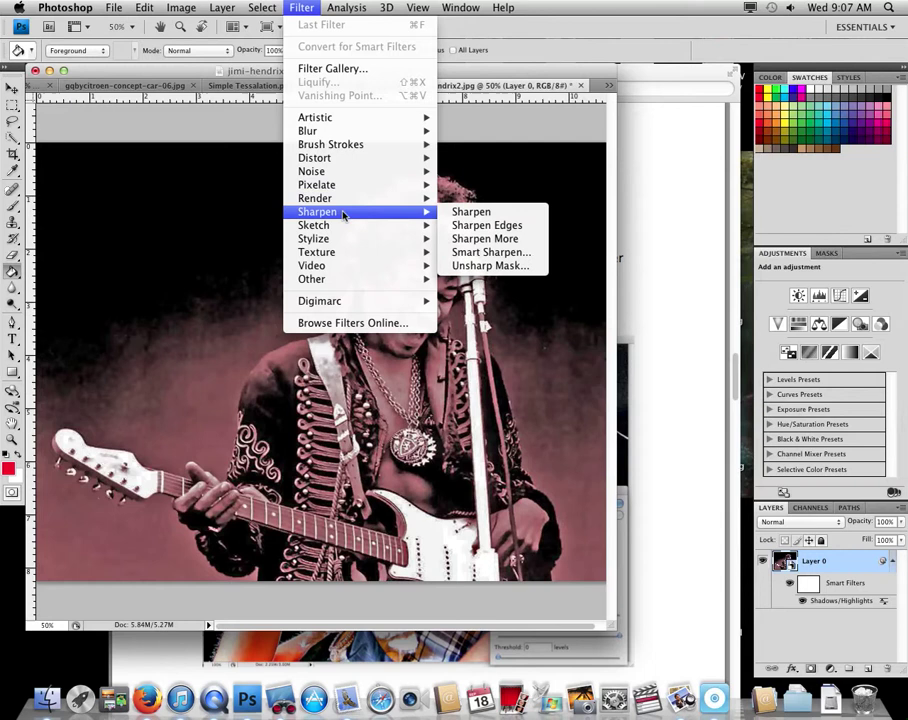
{"action": "left_click", "coordinate": [515, 265]}
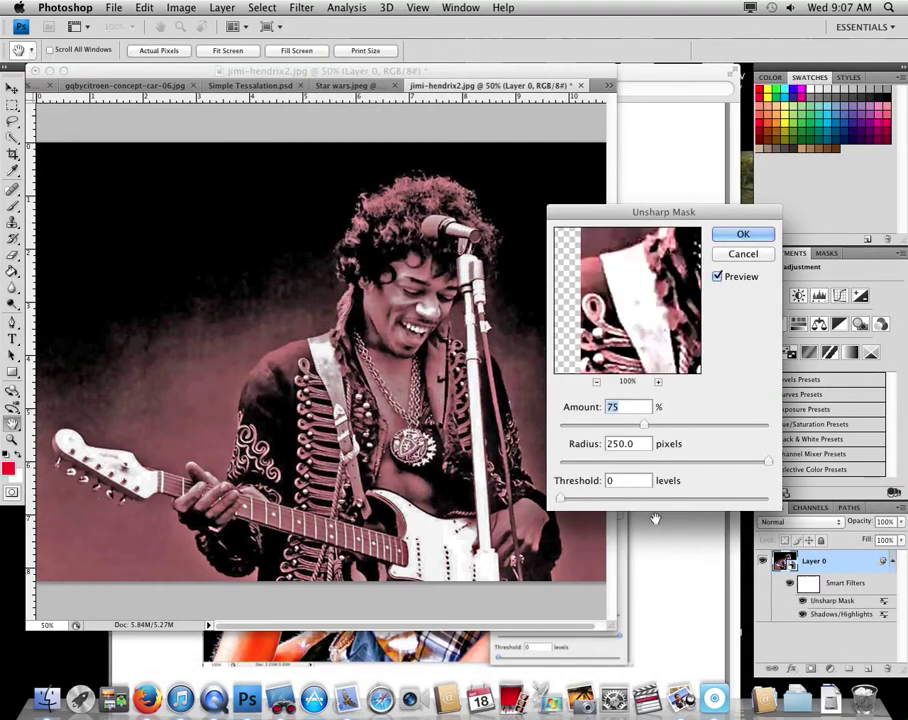
{"action": "left_click", "coordinate": [577, 662]}
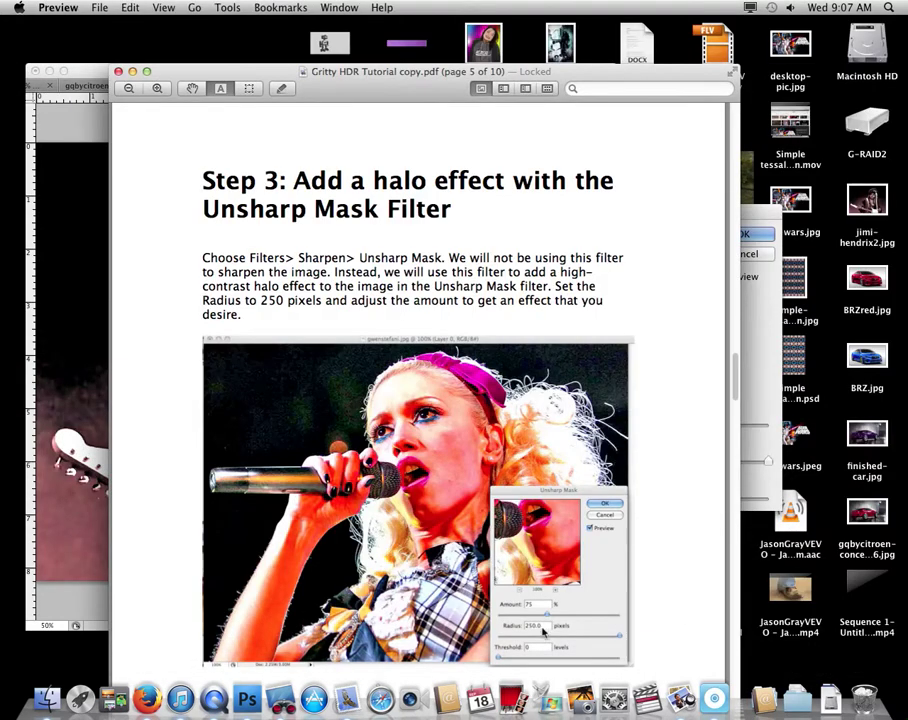
{"action": "left_click", "coordinate": [72, 392]}
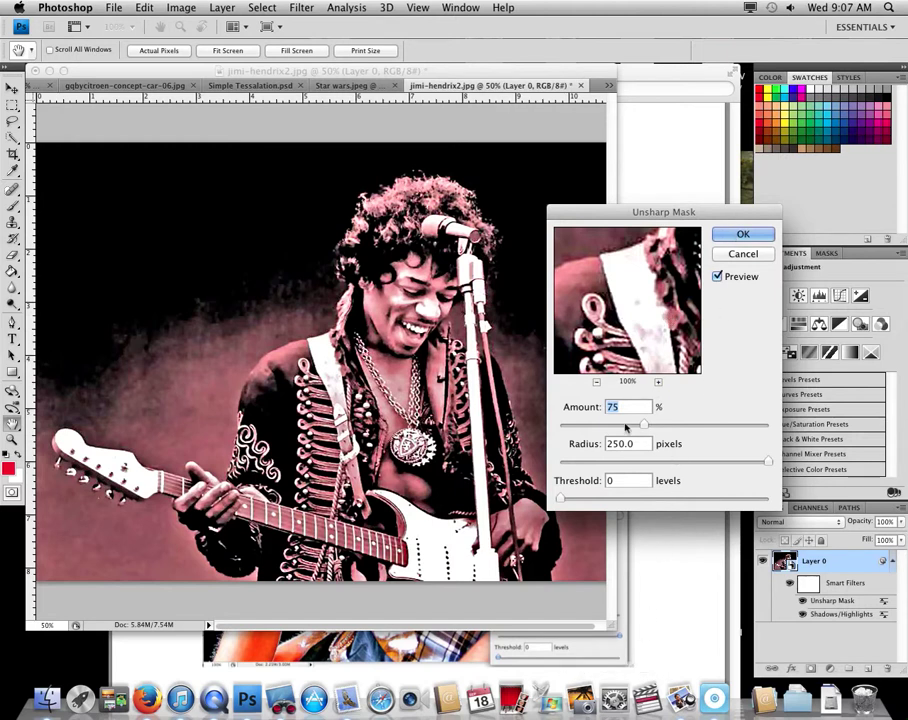
Step: Set Amount 92%, Radius 38.4 pixels and Threshold 27 levels, then apply the filter
{"action": "left_click_drag", "start_coordinate": [643, 426], "coordinate": [715, 427]}
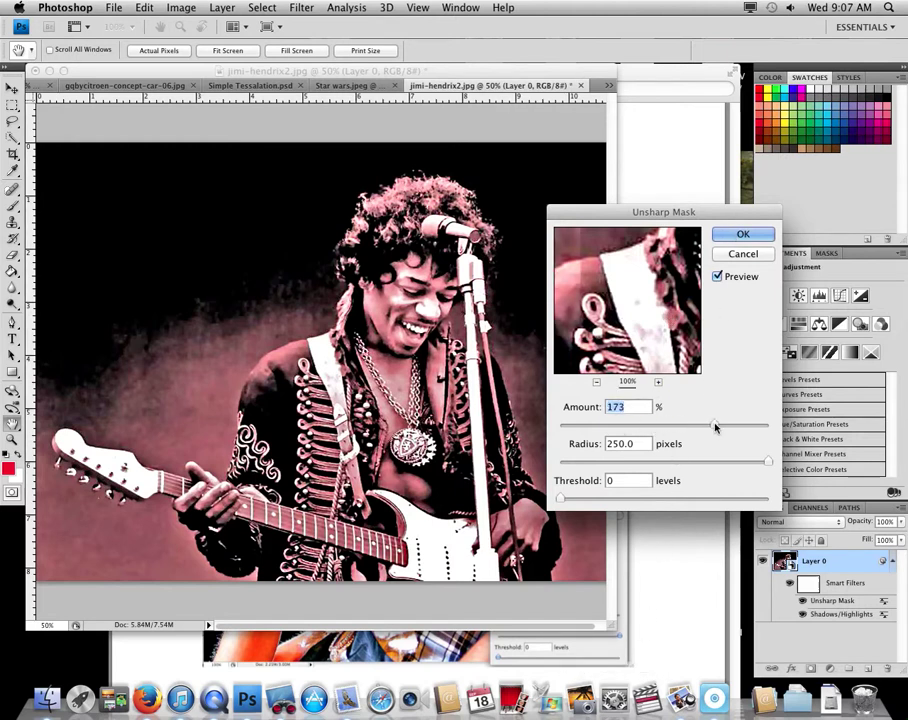
{"action": "left_click_drag", "start_coordinate": [715, 427], "coordinate": [663, 427]}
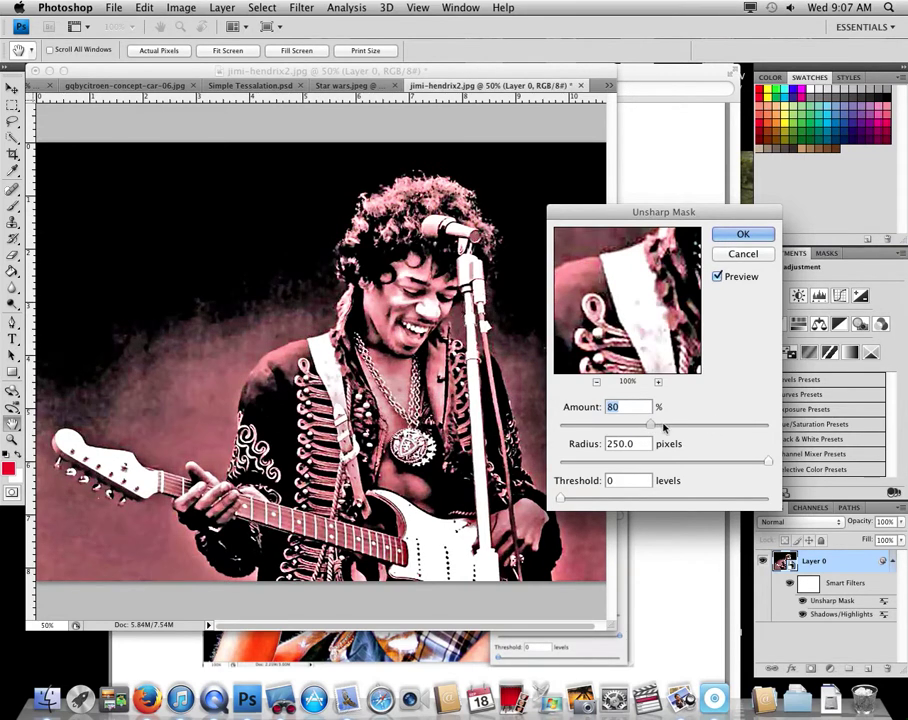
{"action": "left_click", "coordinate": [677, 462]}
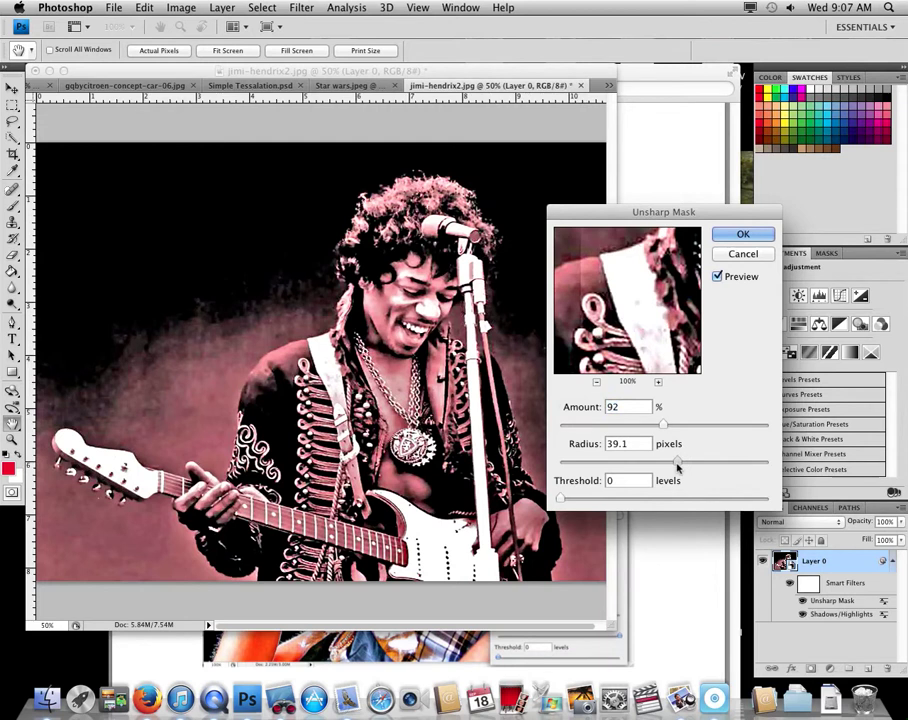
{"action": "left_click_drag", "start_coordinate": [677, 465], "coordinate": [676, 465]}
{"action": "mouse_move", "coordinate": [597, 499]}
{"action": "left_mouse_down"}
{"action": "mouse_move", "coordinate": [731, 496]}
{"action": "mouse_move", "coordinate": [595, 497]}
{"action": "left_mouse_up"}
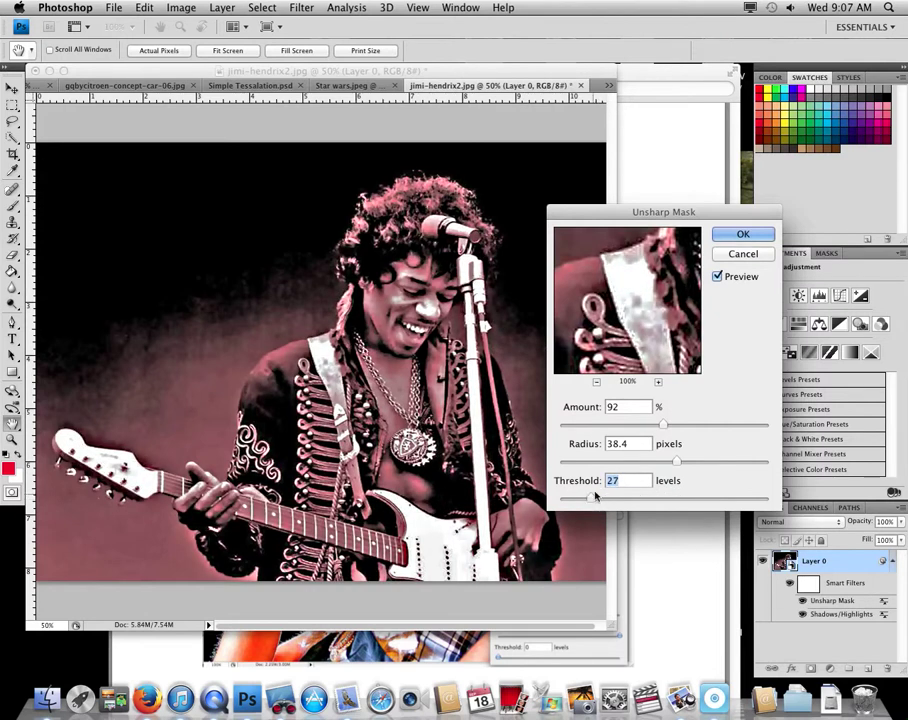
{"action": "left_click", "coordinate": [744, 234]}
Step: Scroll the tutorial PDF to page 6's Black and White layer step and highlight its Overlay instruction
{"action": "left_click", "coordinate": [650, 600]}
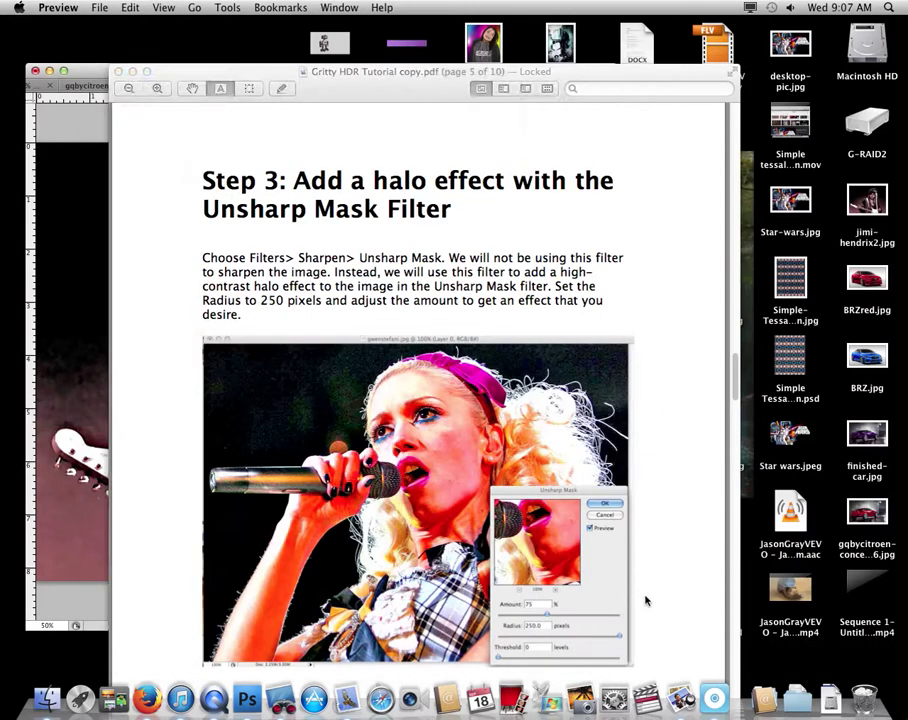
{"action": "scroll", "coordinate": [650, 600], "scroll_direction": "down", "scroll_amount": 5}
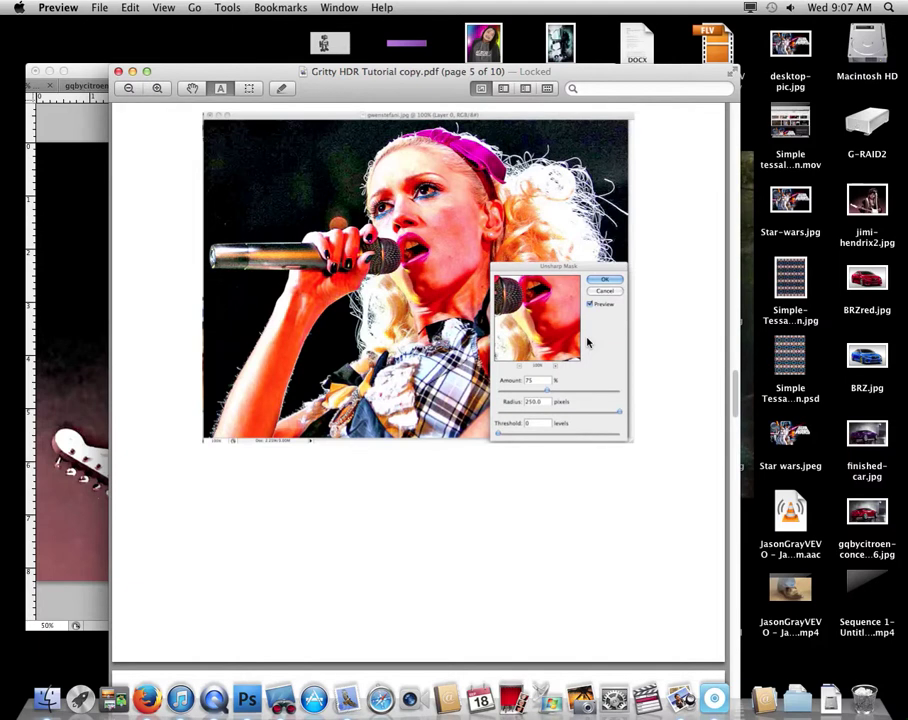
{"action": "scroll", "coordinate": [542, 422], "scroll_direction": "down", "scroll_amount": 2}
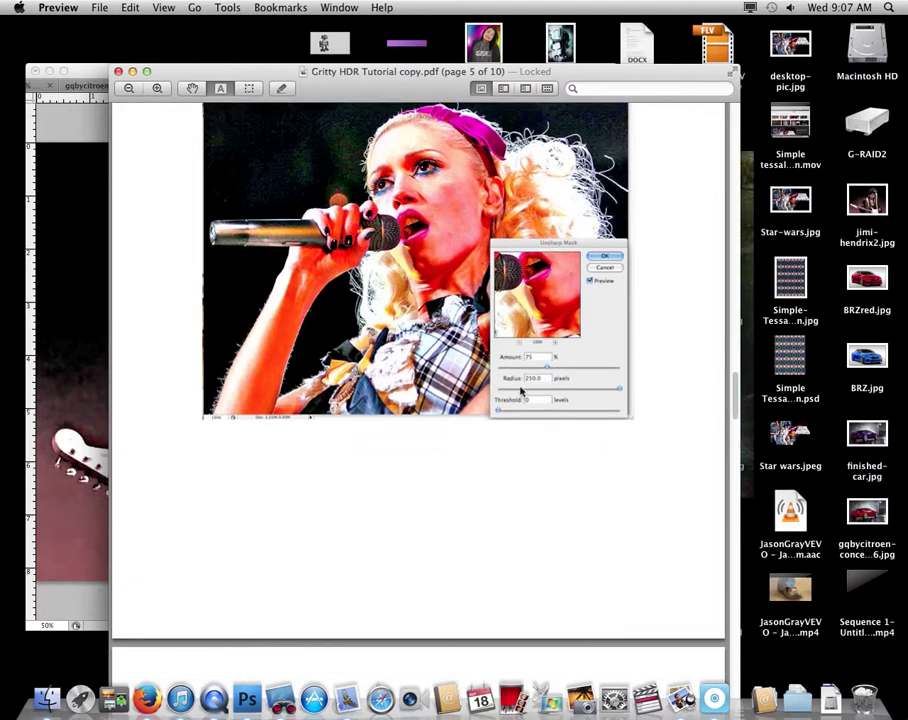
{"action": "scroll", "coordinate": [540, 440], "scroll_direction": "down", "scroll_amount": 10}
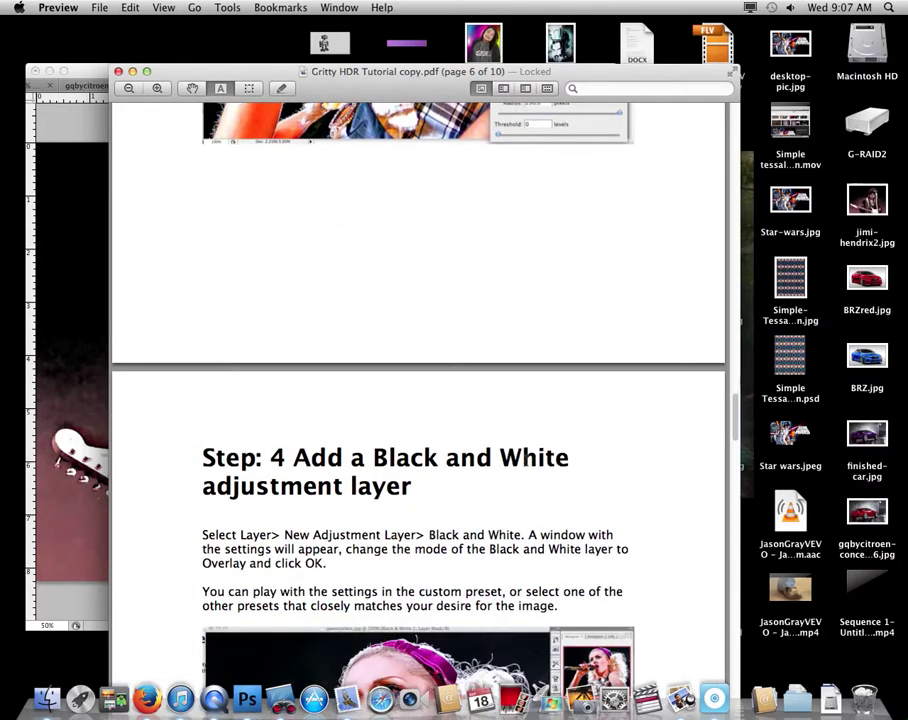
{"action": "scroll", "coordinate": [322, 481], "scroll_direction": "down", "scroll_amount": 8}
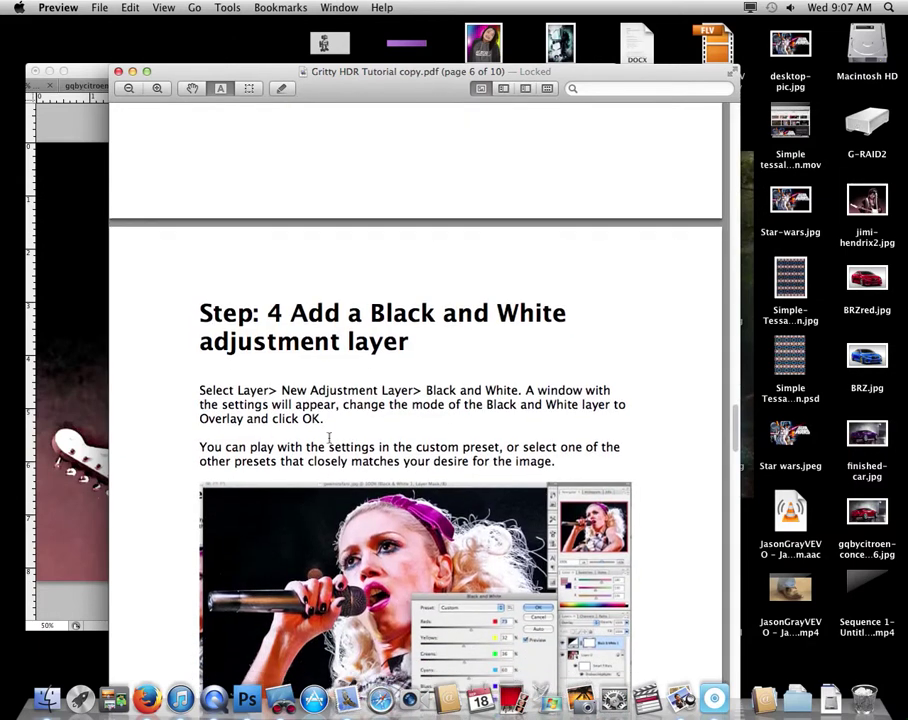
{"action": "scroll", "coordinate": [406, 458], "scroll_direction": "down", "scroll_amount": 4}
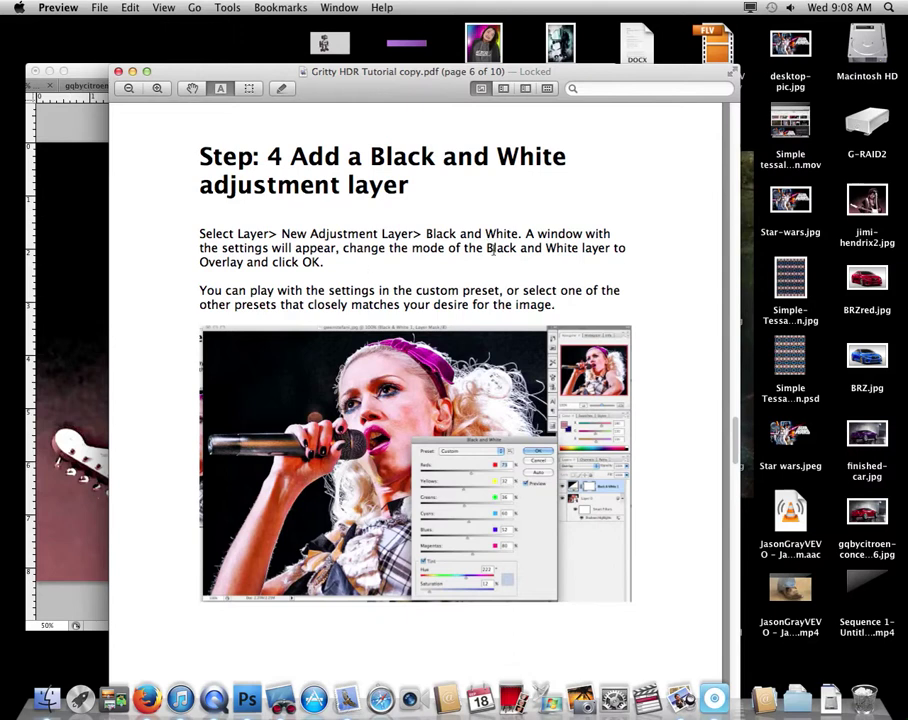
{"action": "left_click_drag", "start_coordinate": [357, 251], "coordinate": [497, 264]}
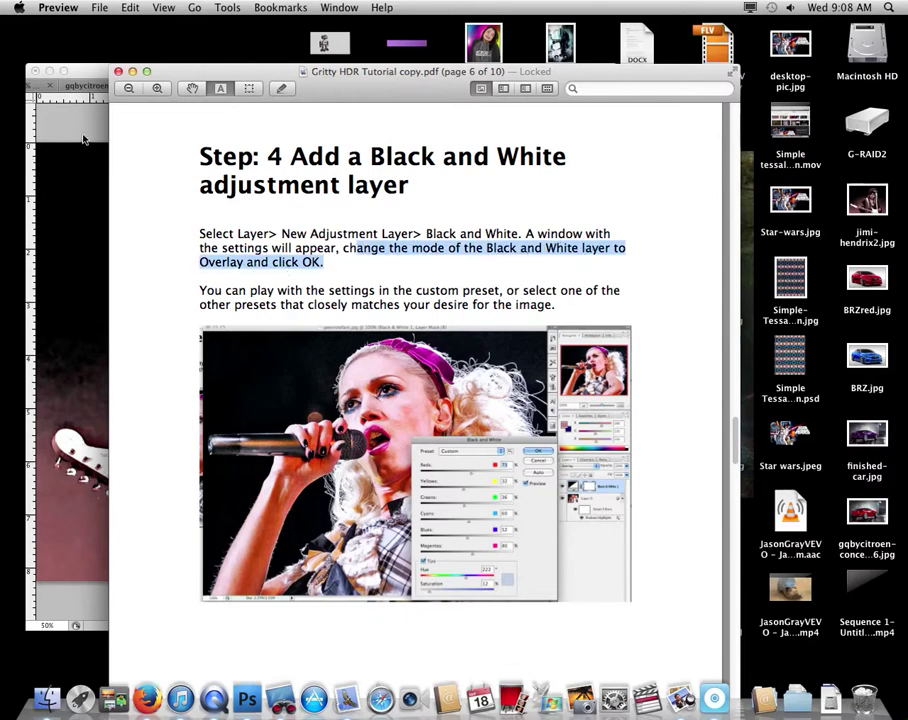
{"action": "left_click", "coordinate": [317, 182]}
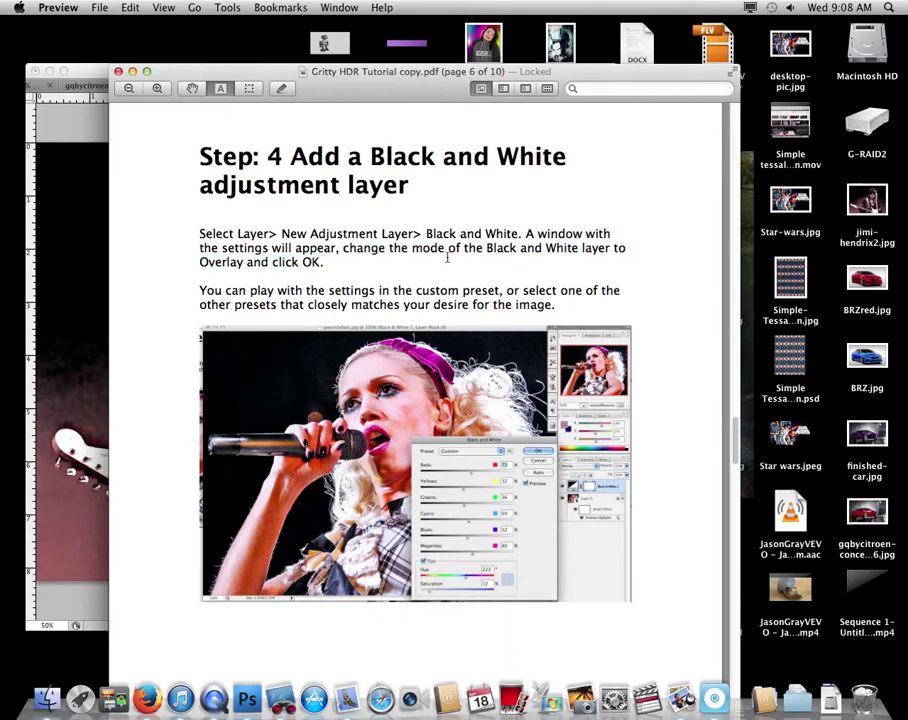
{"action": "left_click", "coordinate": [63, 152]}
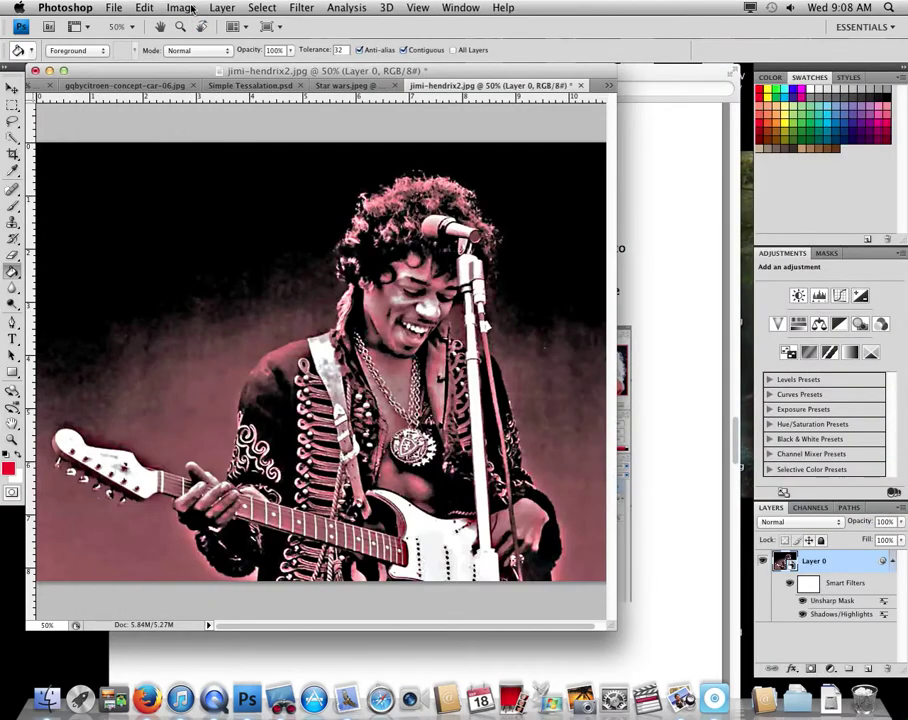
Step: Add a Black & White adjustment layer with Overlay blend mode
{"action": "left_click", "coordinate": [222, 7]}
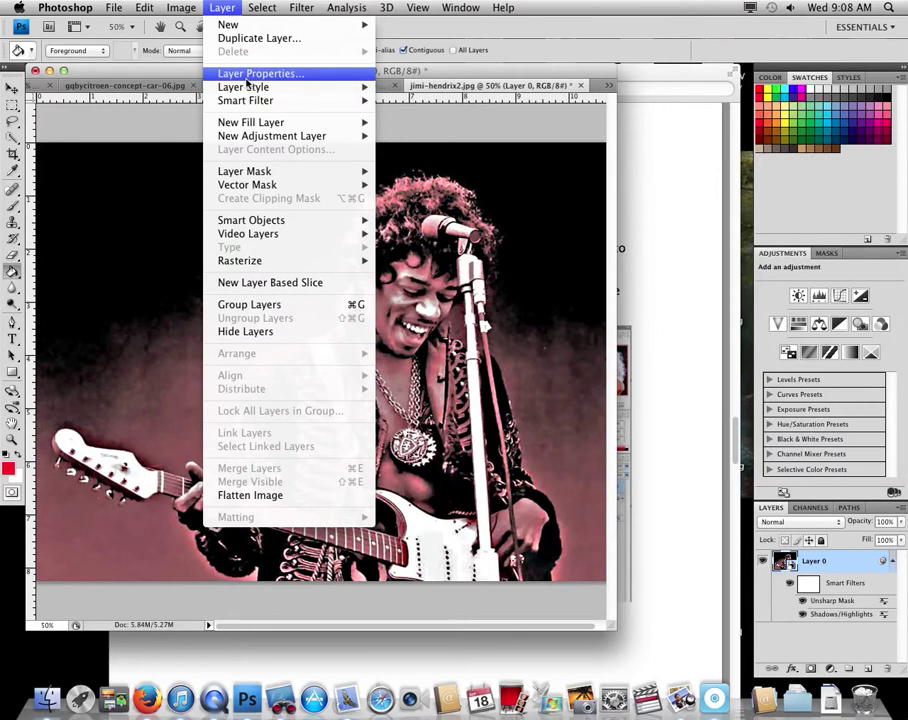
{"action": "mouse_move", "coordinate": [350, 136]}
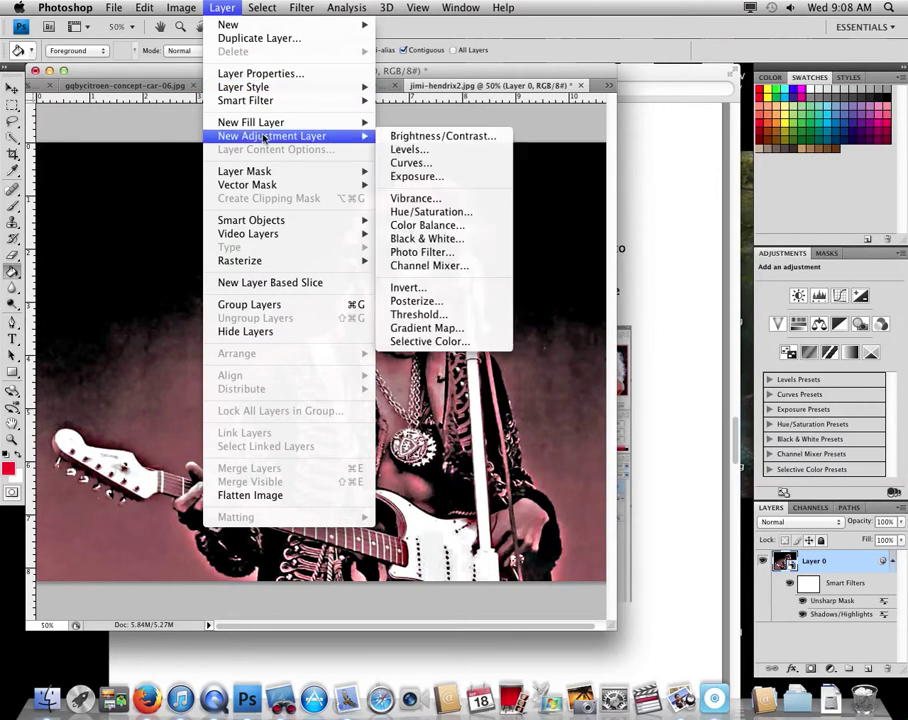
{"action": "left_click", "coordinate": [463, 246]}
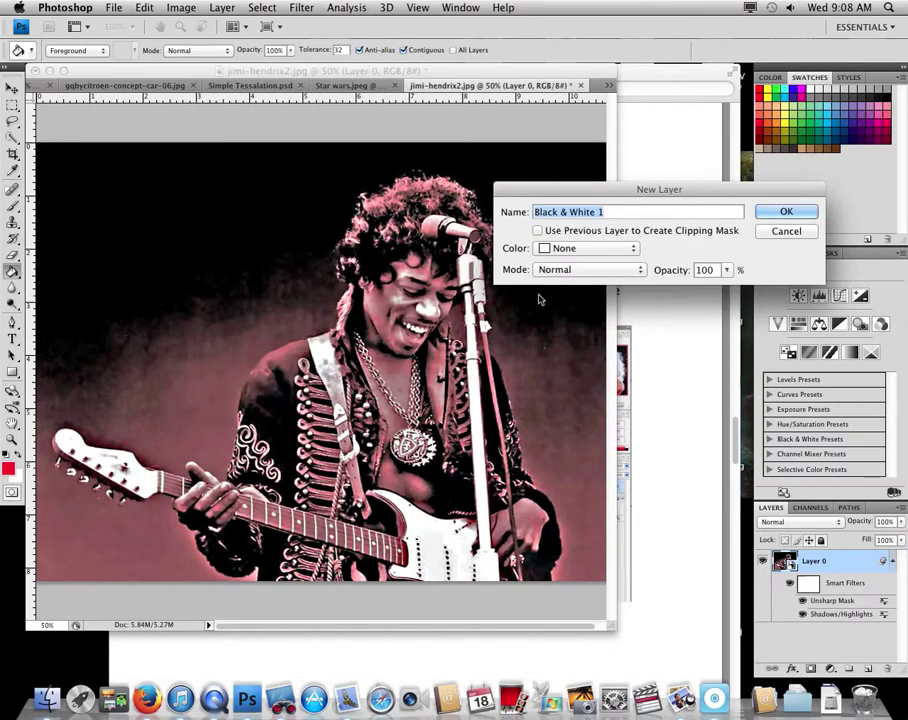
{"action": "left_click", "coordinate": [598, 274]}
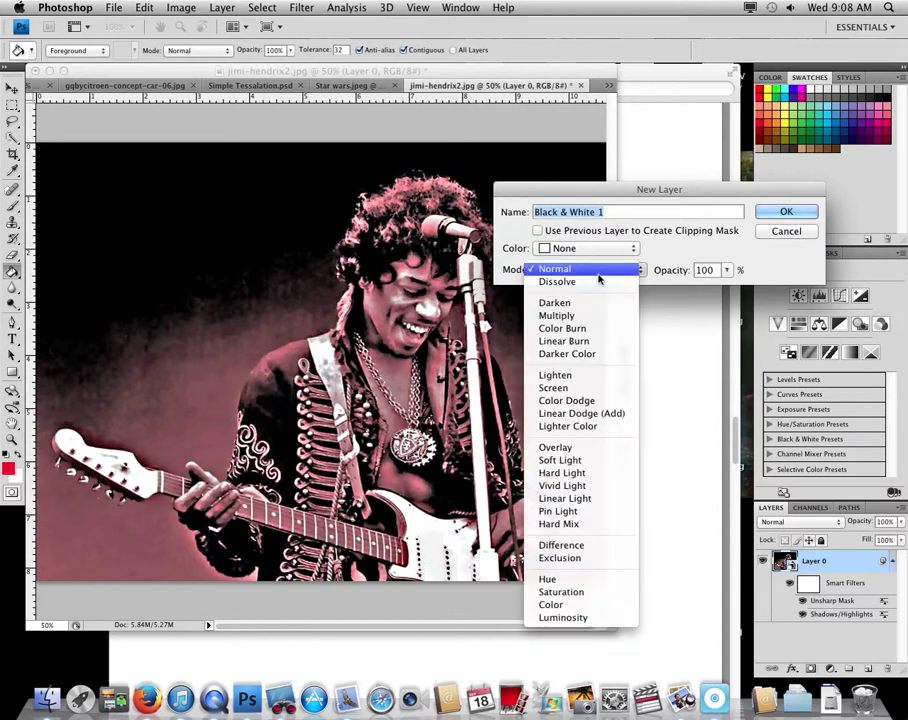
{"action": "left_click", "coordinate": [608, 448]}
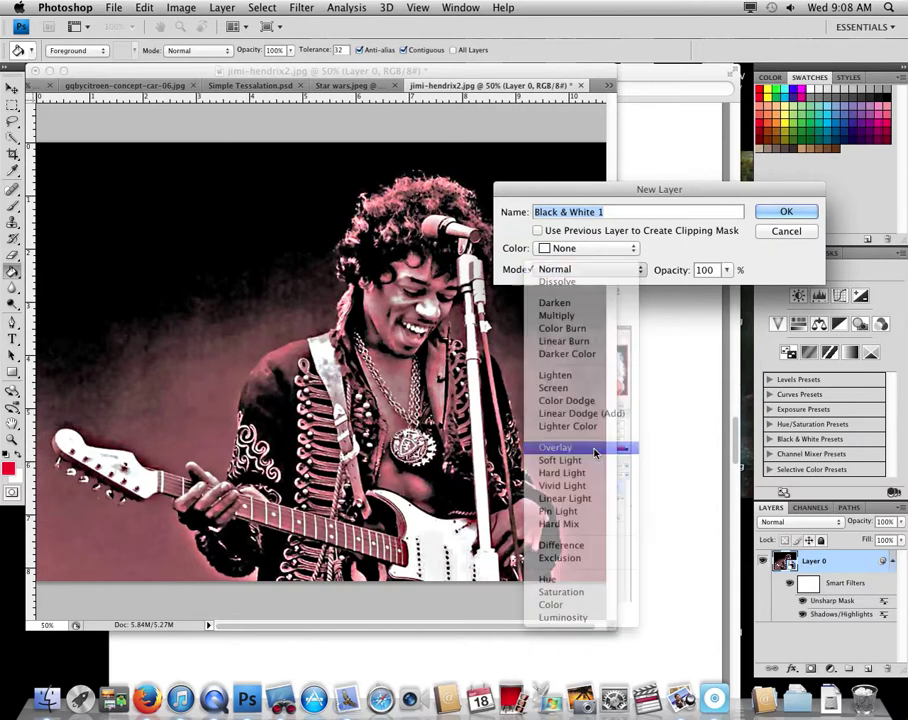
{"action": "key", "text": "super+Tab"}
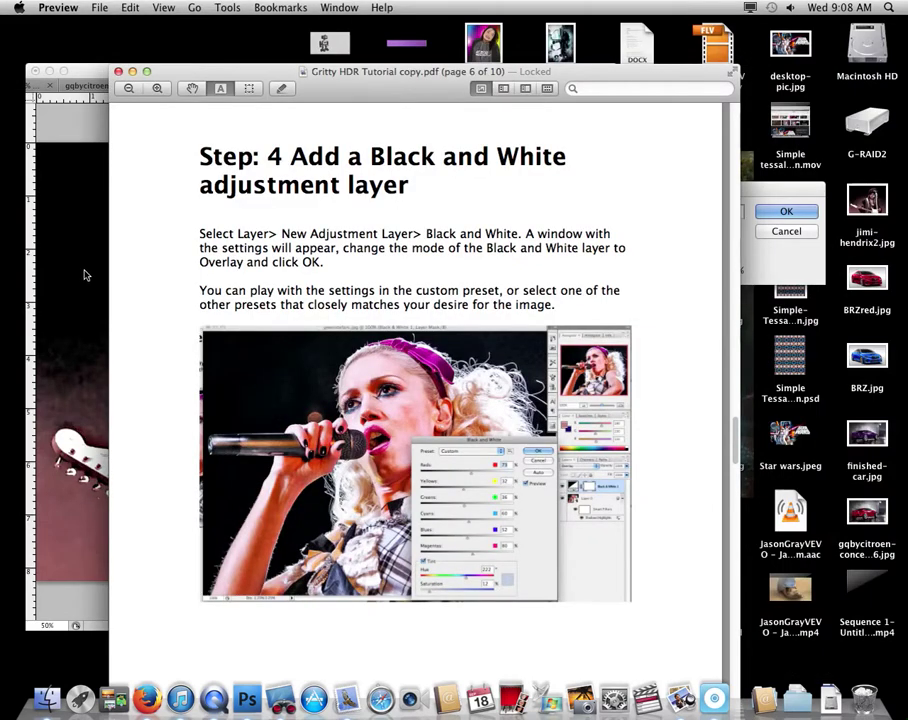
{"action": "key", "text": "super+Tab"}
{"action": "left_click", "coordinate": [777, 211]}
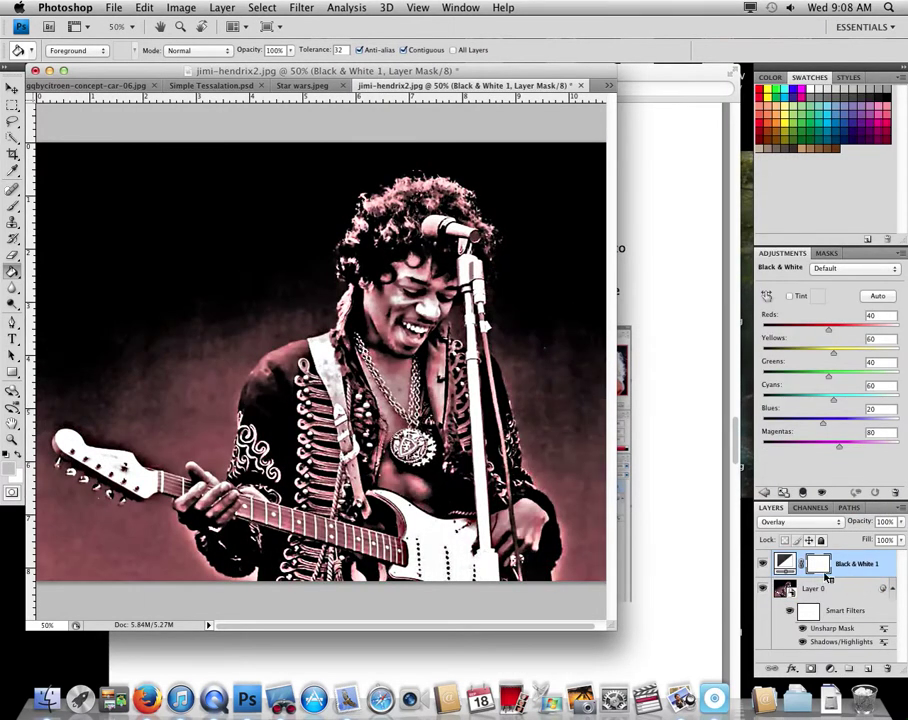
Step: Set the Black & White sliders to Reds 64, Yellows 20, Greens 112, Cyans 93 and Magentas 125
{"action": "left_click", "coordinate": [663, 410]}
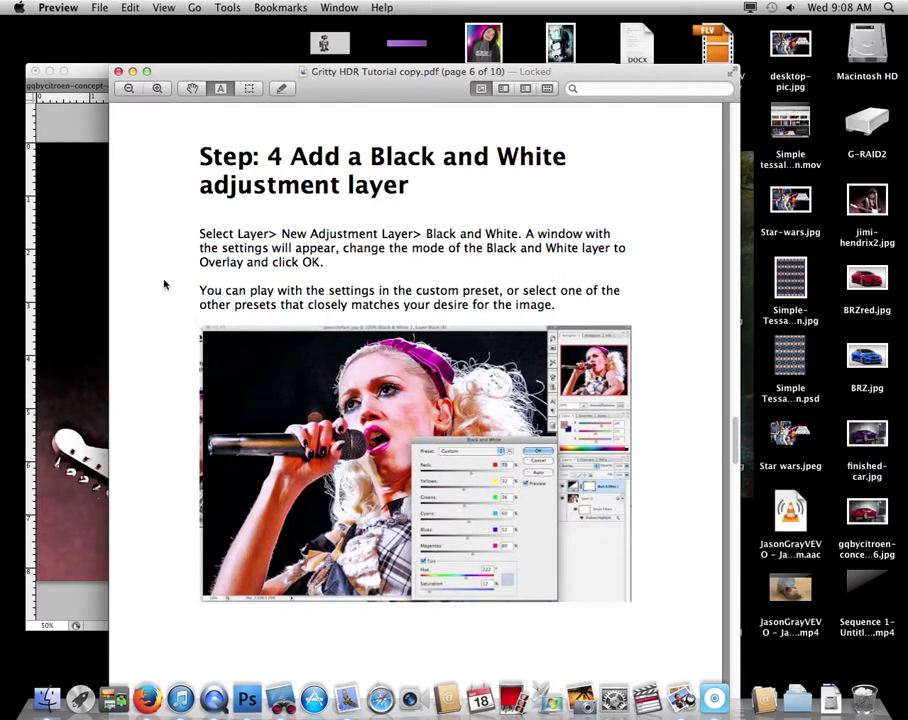
{"action": "left_click", "coordinate": [56, 312]}
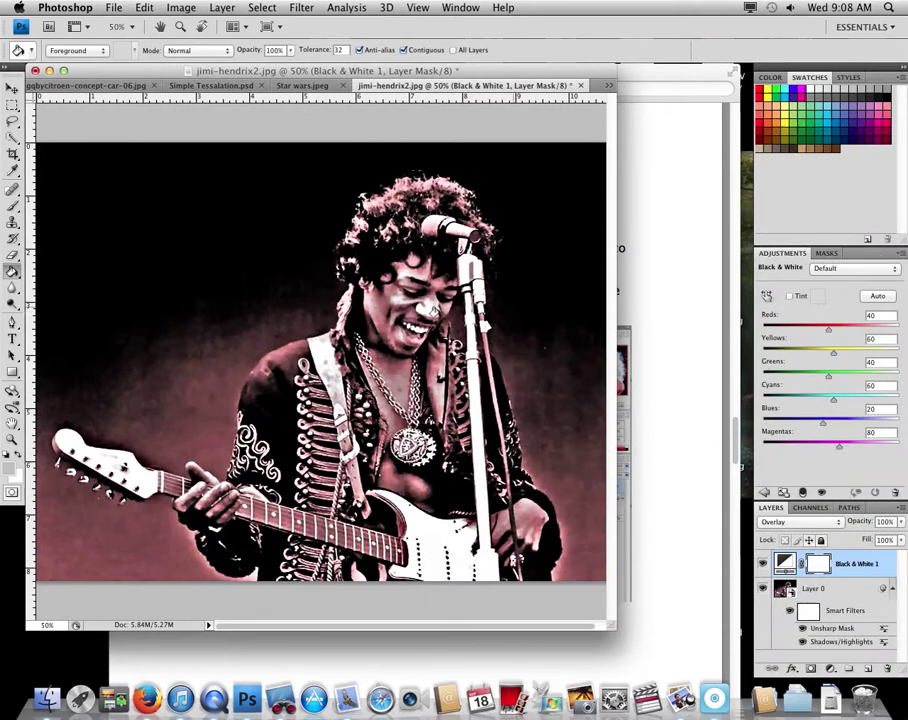
{"action": "mouse_move", "coordinate": [829, 331]}
{"action": "left_mouse_down"}
{"action": "mouse_move", "coordinate": [858, 333]}
{"action": "mouse_move", "coordinate": [809, 329]}
{"action": "mouse_move", "coordinate": [847, 331]}
{"action": "mouse_move", "coordinate": [835, 334]}
{"action": "left_mouse_up"}
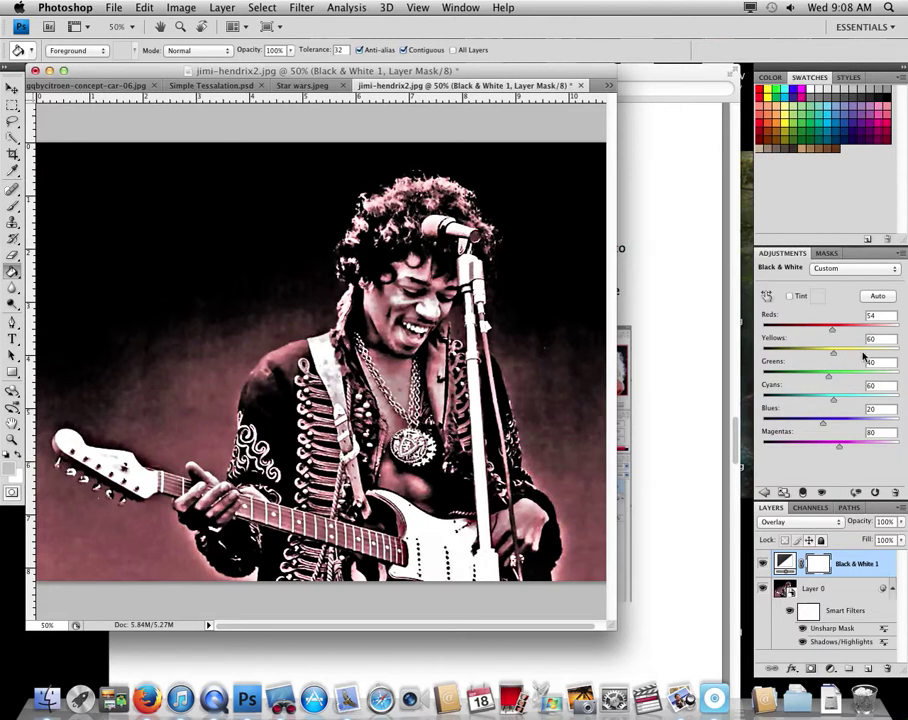
{"action": "left_click_drag", "start_coordinate": [834, 355], "coordinate": [843, 401]}
{"action": "left_click_drag", "start_coordinate": [836, 332], "coordinate": [747, 331]}
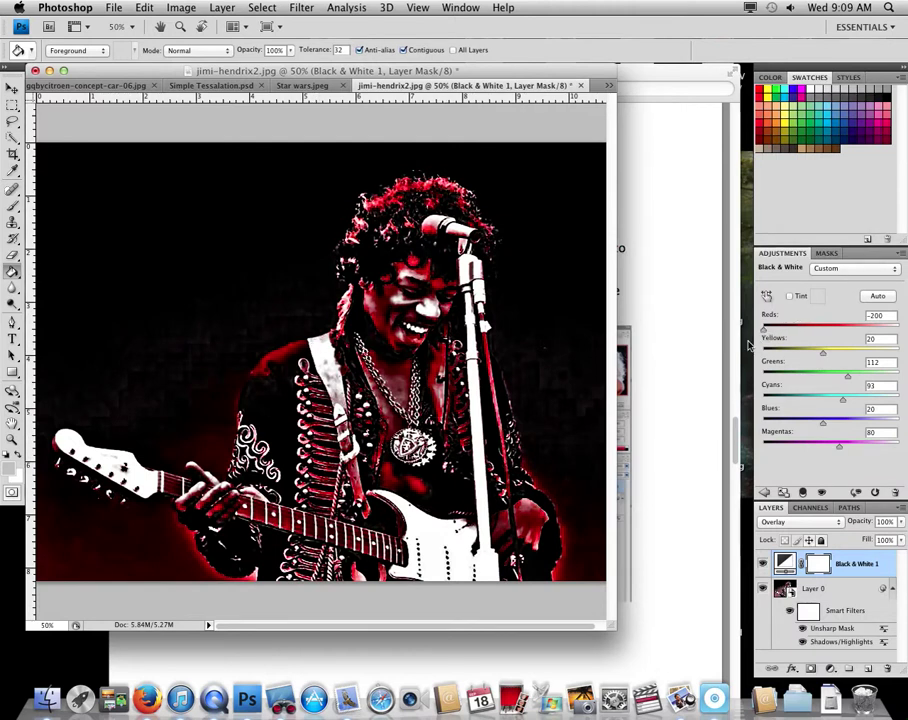
{"action": "left_click_drag", "start_coordinate": [766, 330], "coordinate": [835, 330]}
{"action": "mouse_move", "coordinate": [836, 450]}
{"action": "left_mouse_down"}
{"action": "mouse_move", "coordinate": [903, 452]}
{"action": "mouse_move", "coordinate": [851, 447]}
{"action": "left_mouse_up"}
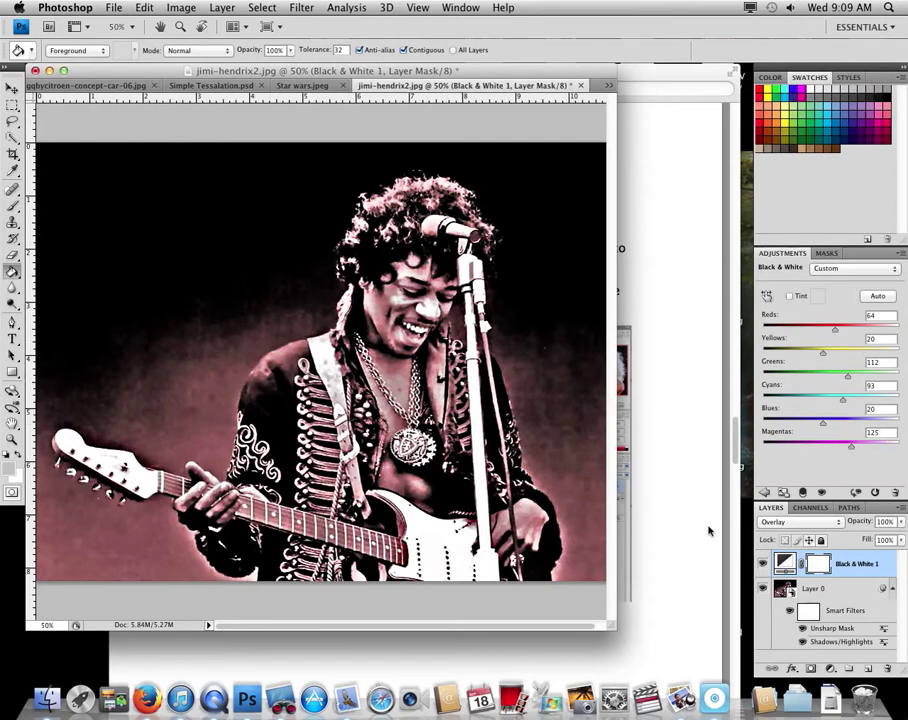
{"action": "left_click", "coordinate": [655, 485]}
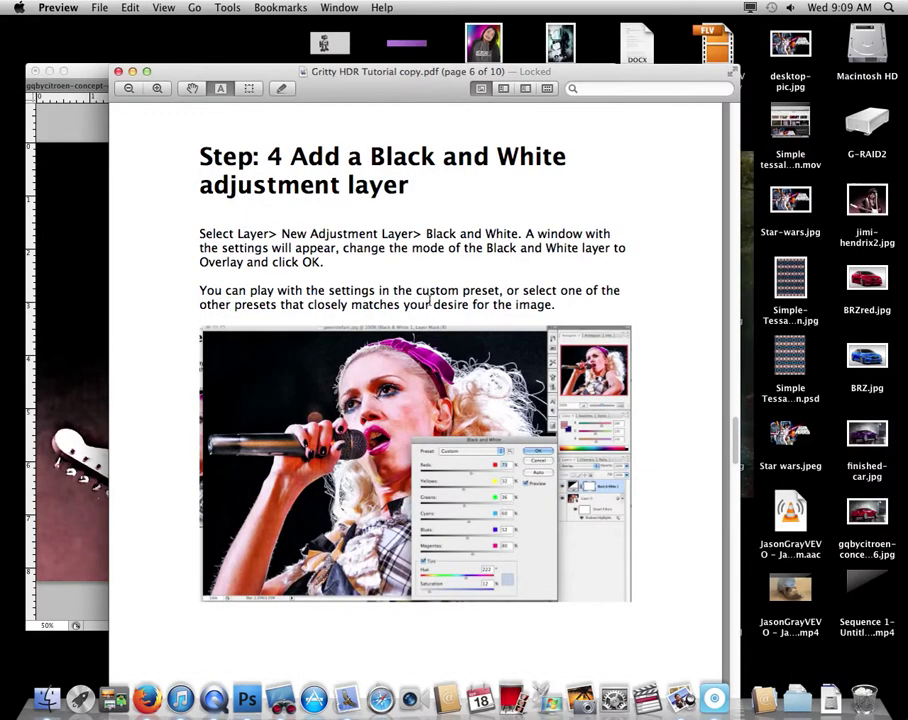
Step: Scroll the tutorial to page 7's Step 5 and mark its gray-fill Grain layer instruction
{"action": "scroll", "coordinate": [290, 330], "scroll_direction": "down", "scroll_amount": 3}
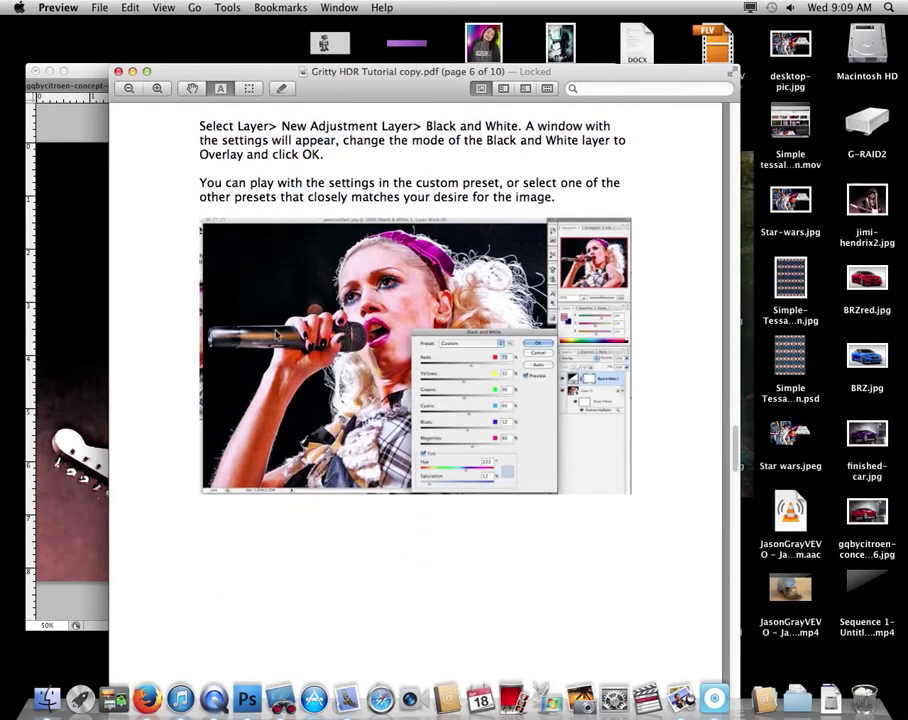
{"action": "left_click", "coordinate": [104, 348]}
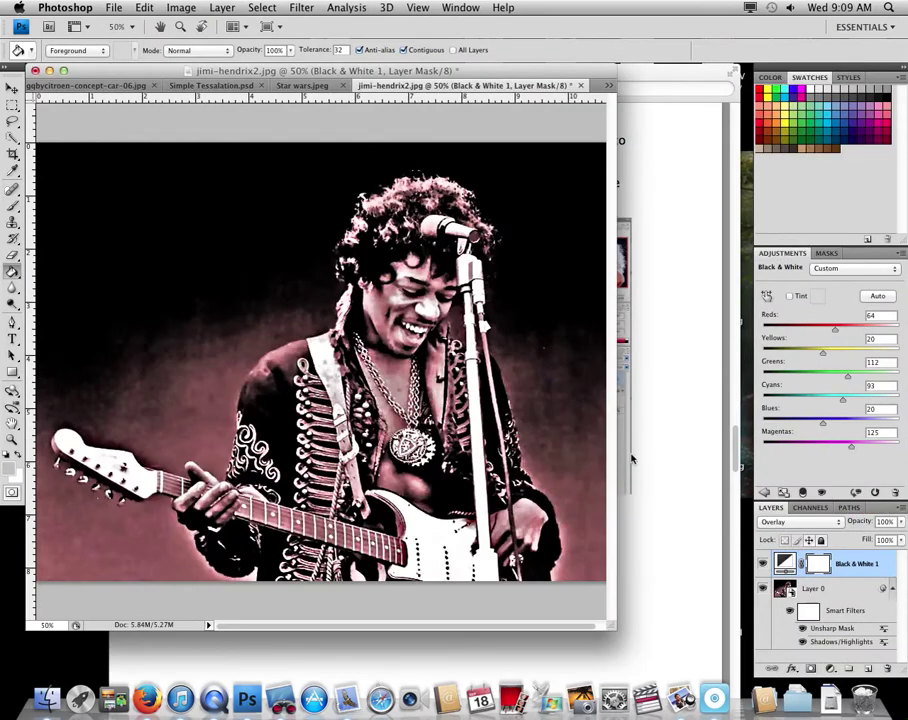
{"action": "left_click", "coordinate": [626, 459]}
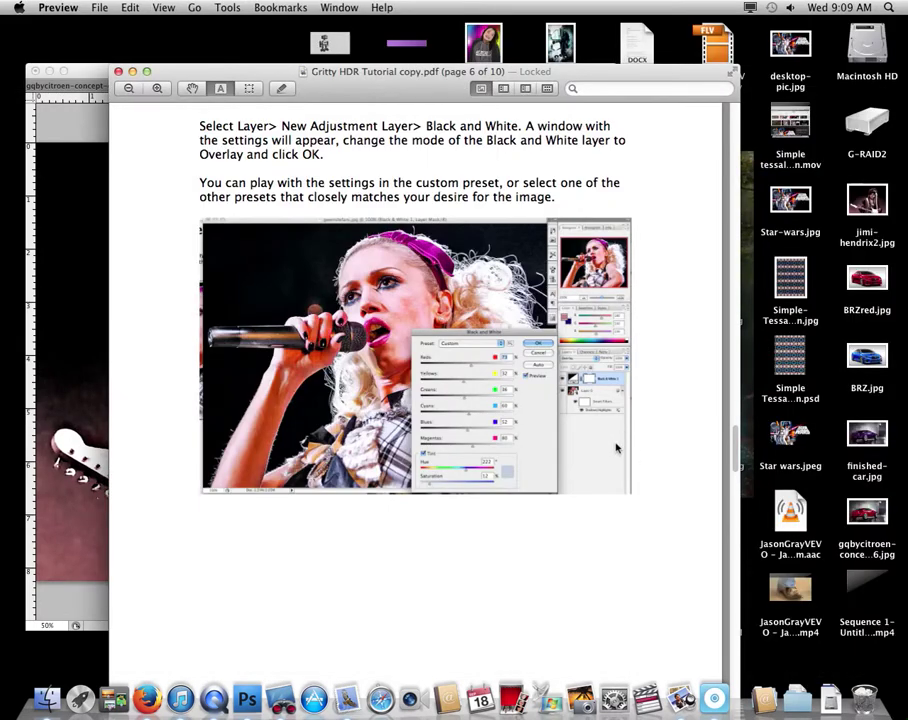
{"action": "scroll", "coordinate": [617, 437], "scroll_direction": "down", "scroll_amount": 10}
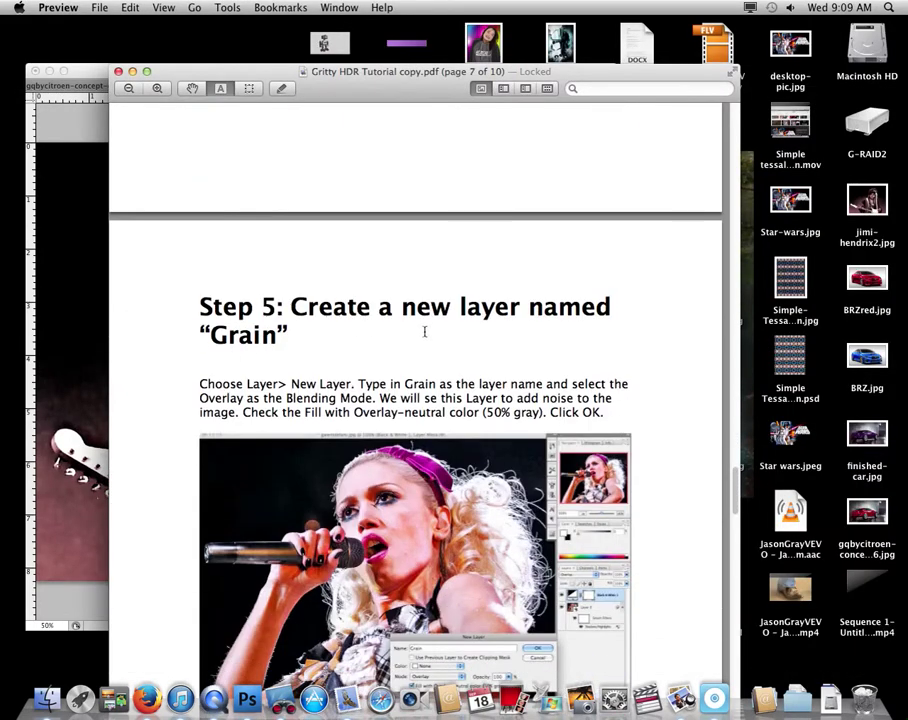
{"action": "scroll", "coordinate": [424, 332], "scroll_direction": "down", "scroll_amount": 3}
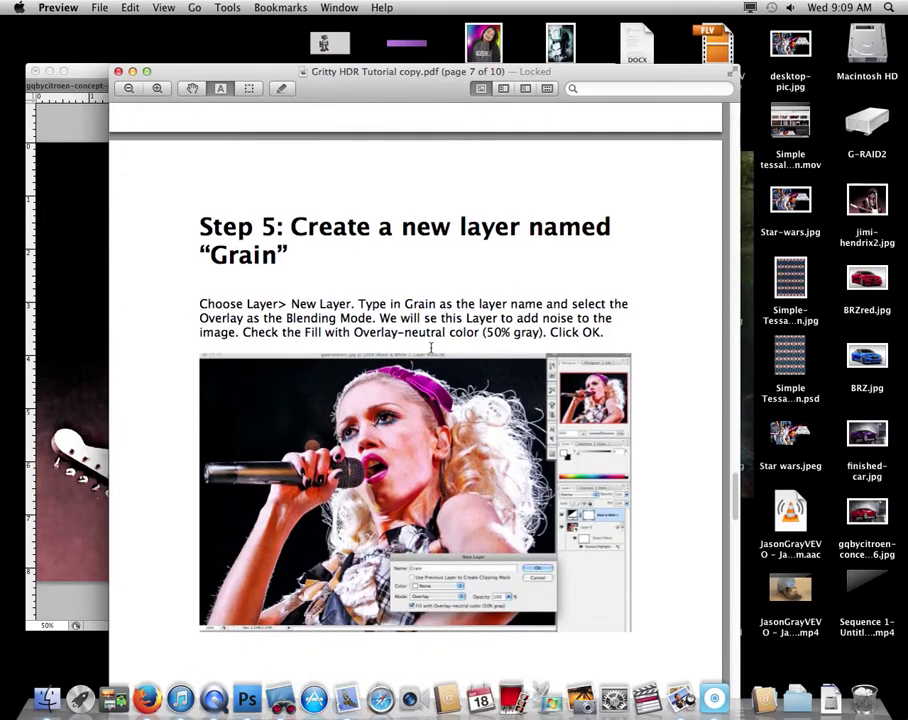
{"action": "left_click_drag", "start_coordinate": [246, 332], "coordinate": [608, 331]}
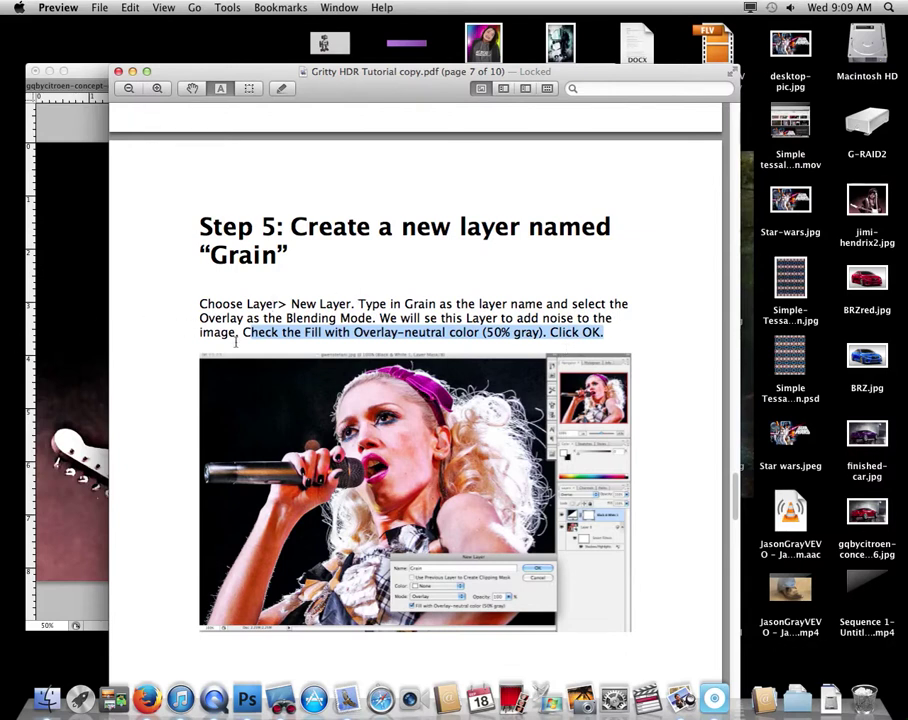
{"action": "left_click", "coordinate": [73, 357]}
{"action": "left_click", "coordinate": [186, 8]}
{"action": "mouse_move", "coordinate": [222, 8]}
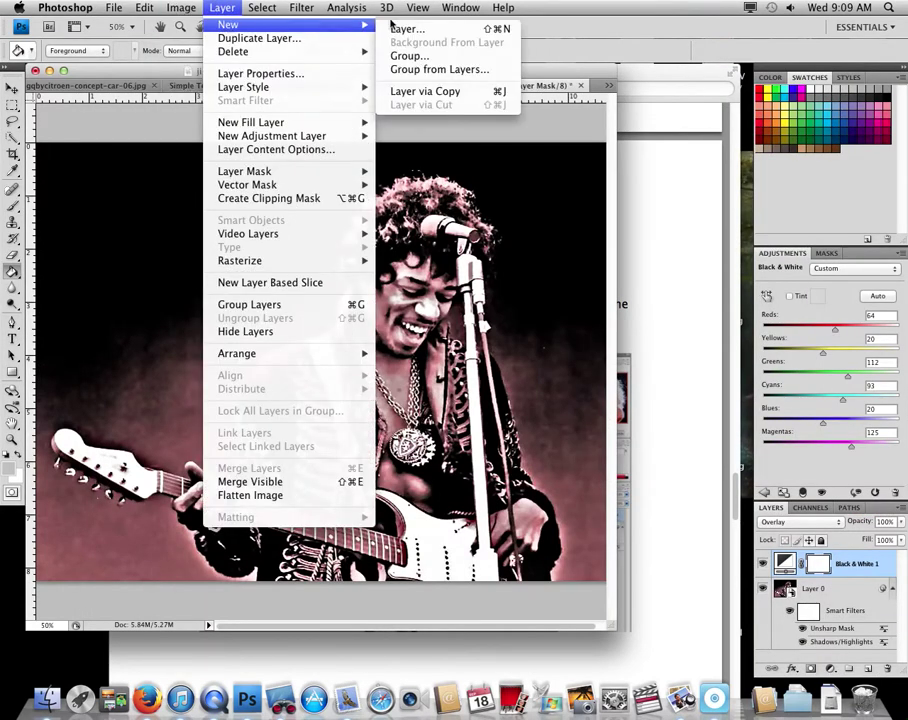
Step: Create a layer named Grain in Overlay mode, filled with Overlay-neutral 50% gray
{"action": "left_click", "coordinate": [405, 29]}
{"action": "type", "text": "Grayed"}
{"action": "key", "text": "BackSpace"}
{"action": "key", "text": "BackSpace"}
{"action": "key", "text": "BackSpace"}
{"action": "type", "text": "in"}
{"action": "left_click", "coordinate": [551, 272]}
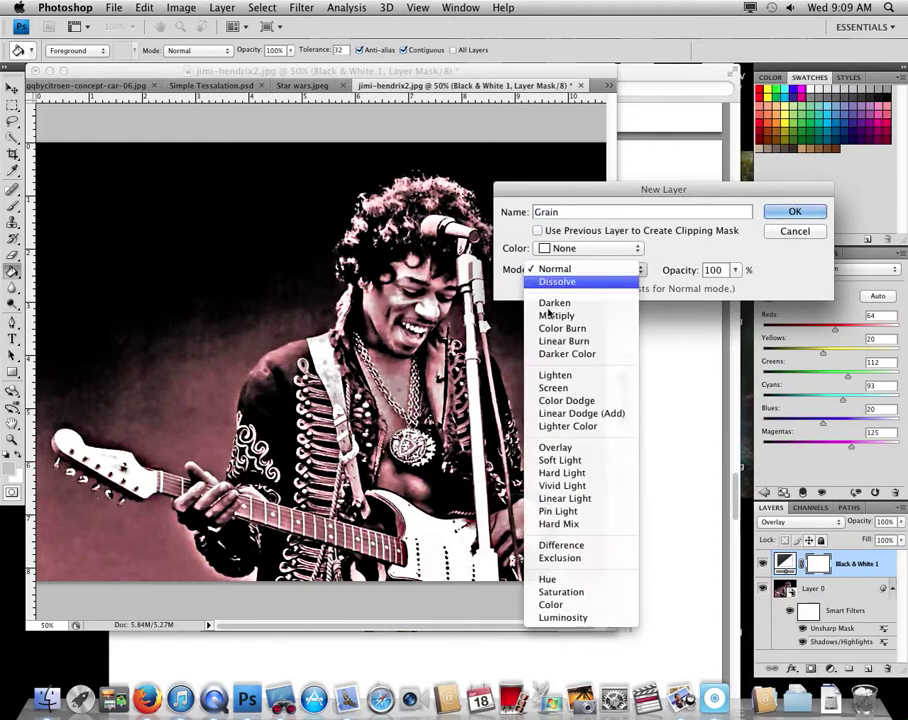
{"action": "left_click", "coordinate": [556, 447]}
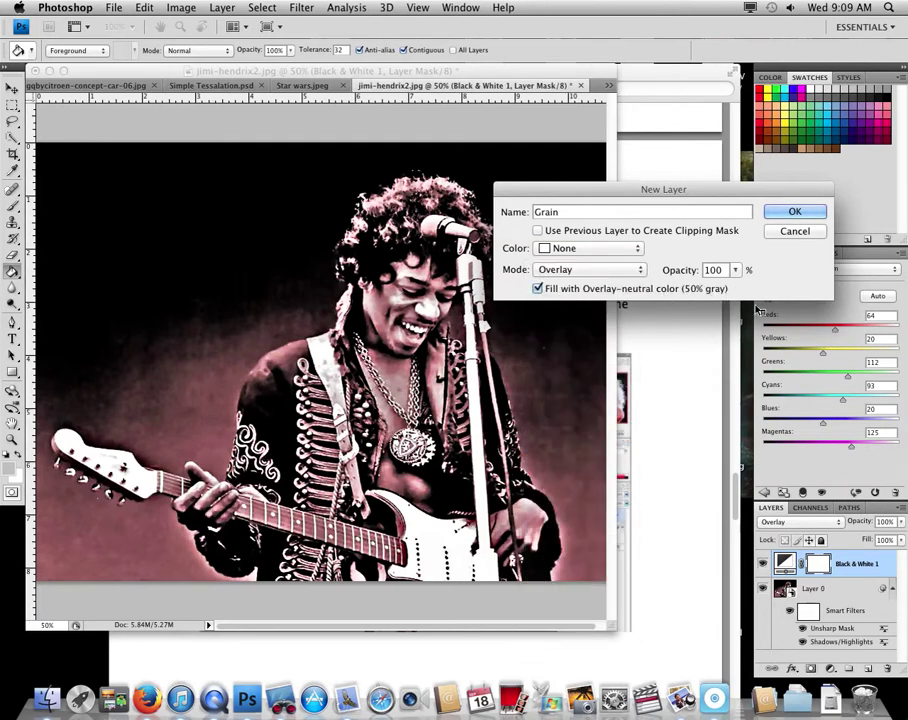
{"action": "left_click", "coordinate": [795, 211]}
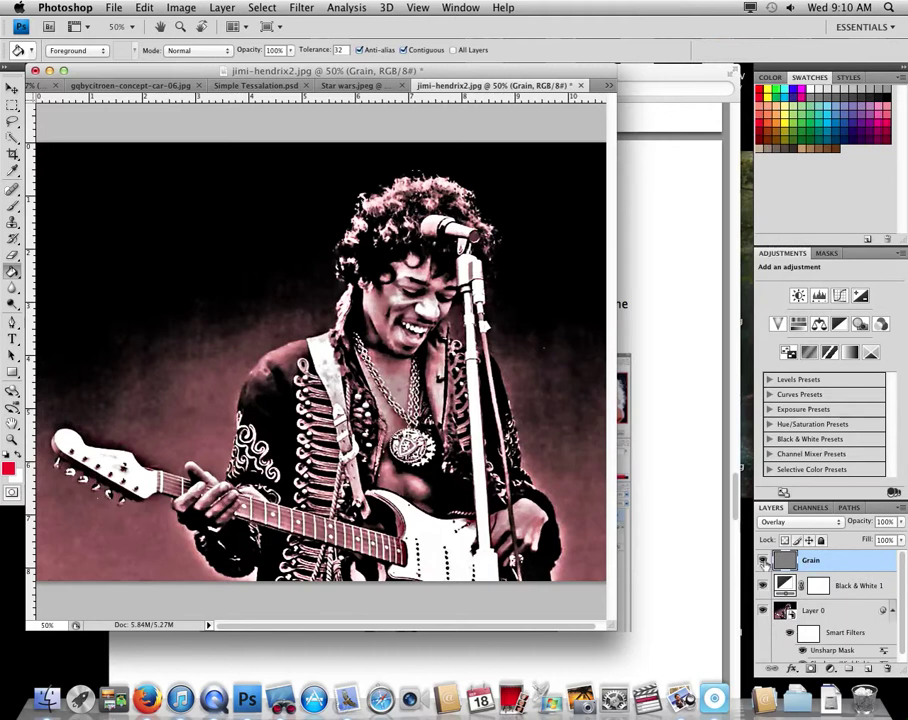
Step: Read the tutorial's page 8 Add Noise step, then return to the Hendrix photo
{"action": "left_click", "coordinate": [668, 547]}
{"action": "scroll", "coordinate": [660, 549], "scroll_direction": "down", "scroll_amount": 10}
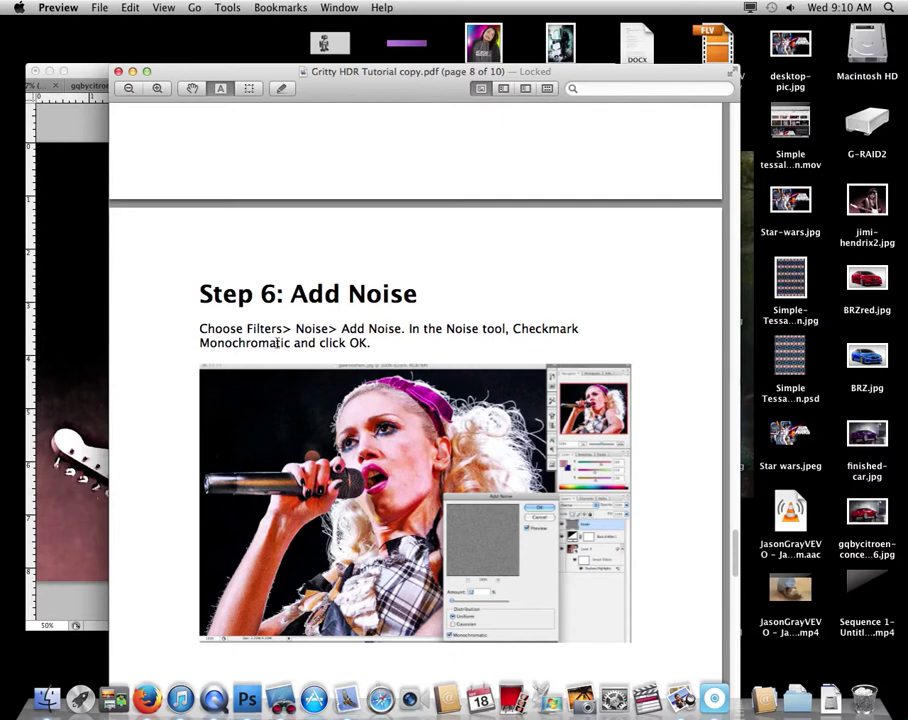
{"action": "left_click", "coordinate": [67, 365]}
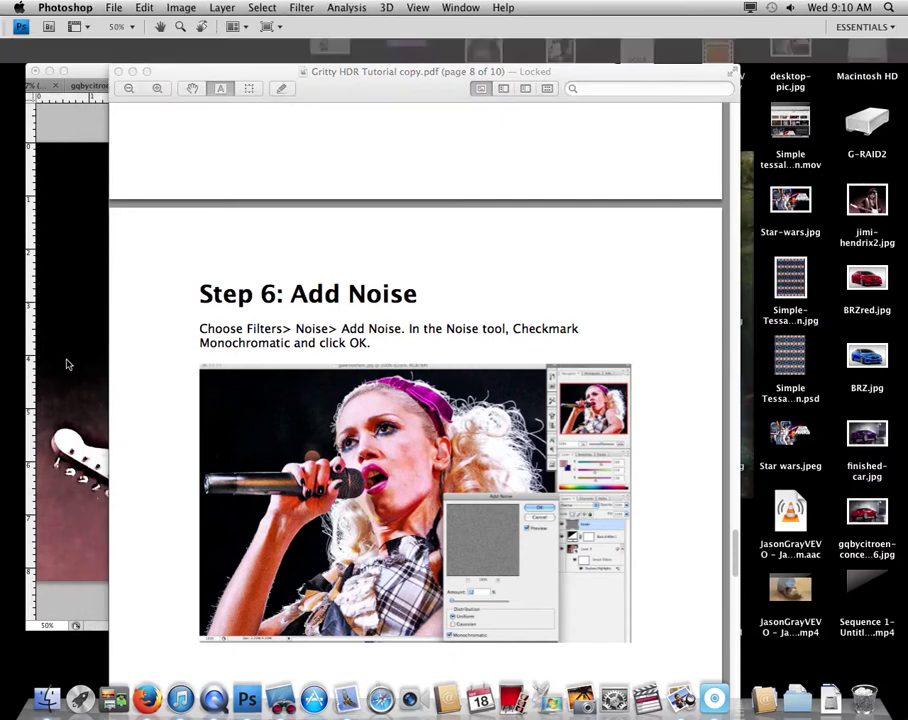
{"action": "left_click", "coordinate": [301, 8]}
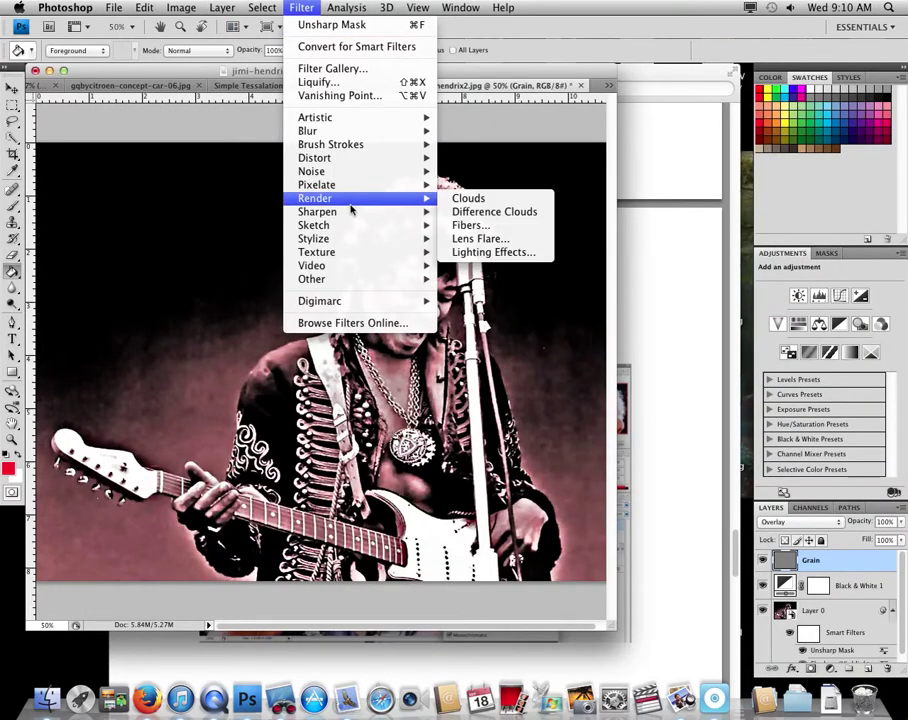
Step: Apply Add Noise to the Grain layer: Uniform, Monochromatic, amount 21.27%
{"action": "mouse_move", "coordinate": [370, 173]}
{"action": "left_click", "coordinate": [506, 173]}
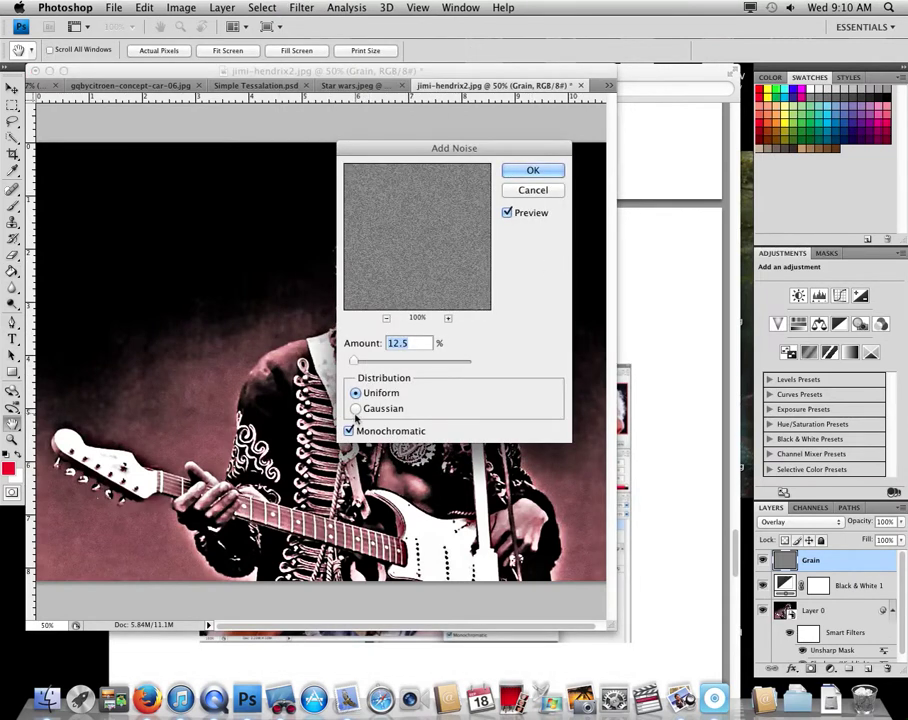
{"action": "left_click", "coordinate": [382, 364]}
{"action": "left_click_drag", "start_coordinate": [455, 148], "coordinate": [683, 119]}
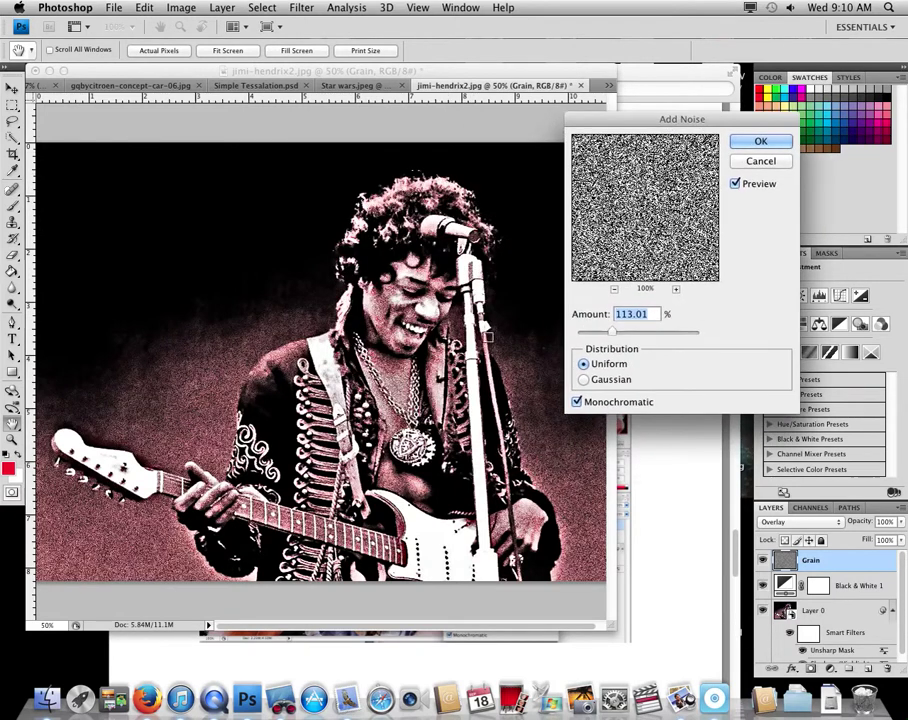
{"action": "left_click_drag", "start_coordinate": [612, 332], "coordinate": [582, 333]}
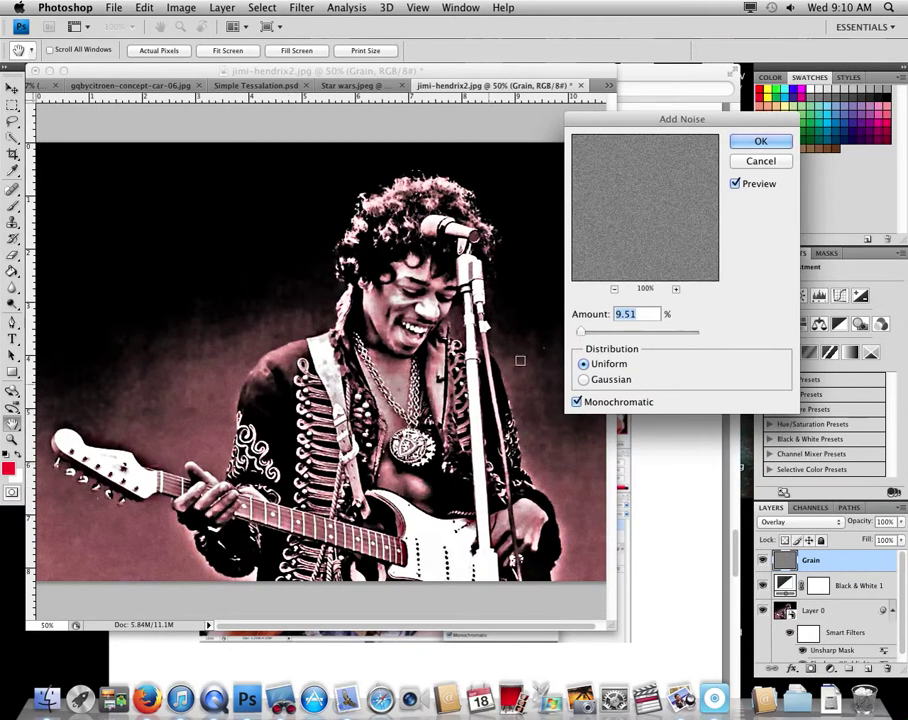
{"action": "left_click_drag", "start_coordinate": [581, 331], "coordinate": [726, 334]}
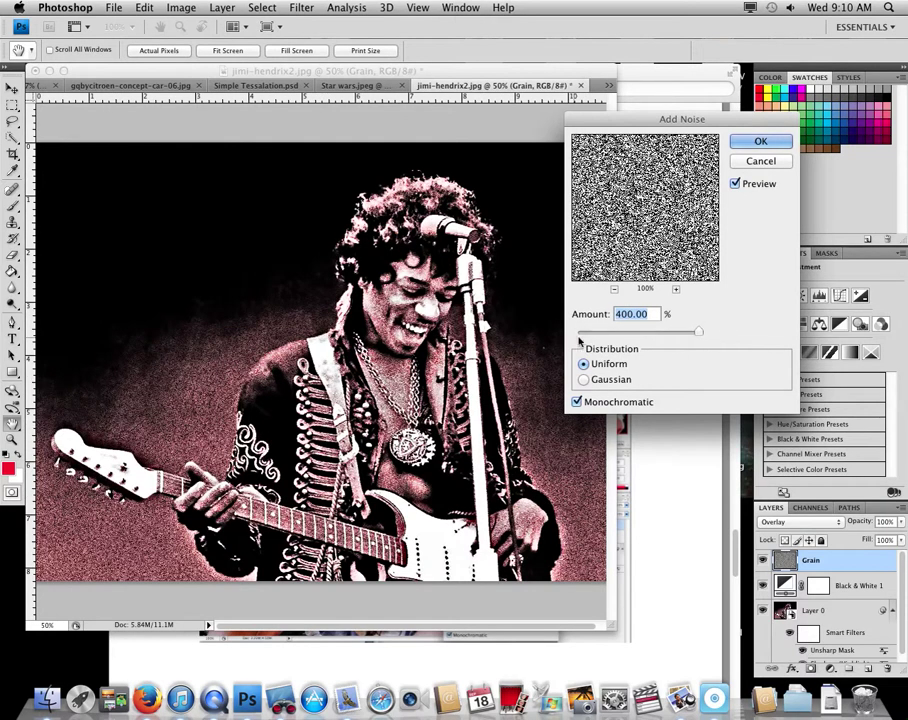
{"action": "left_click_drag", "start_coordinate": [697, 332], "coordinate": [686, 334]}
{"action": "left_click_drag", "start_coordinate": [601, 334], "coordinate": [583, 334]}
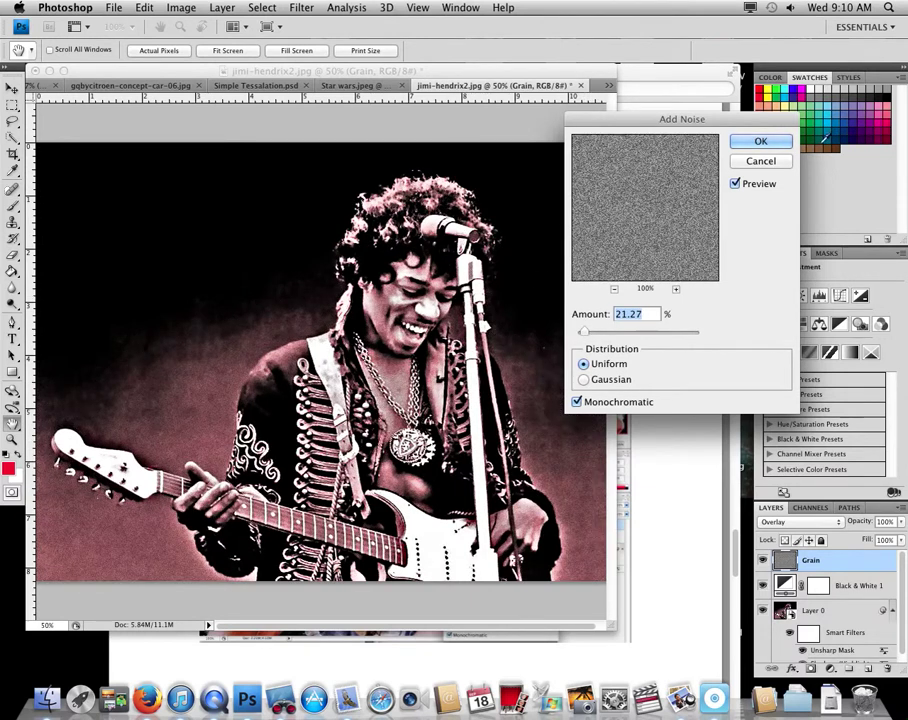
{"action": "key", "text": "Return"}
Step: Scroll the tutorial to page 9's Gaussian Blur Radius 0.3 instruction, then return to Photoshop
{"action": "left_click", "coordinate": [662, 400]}
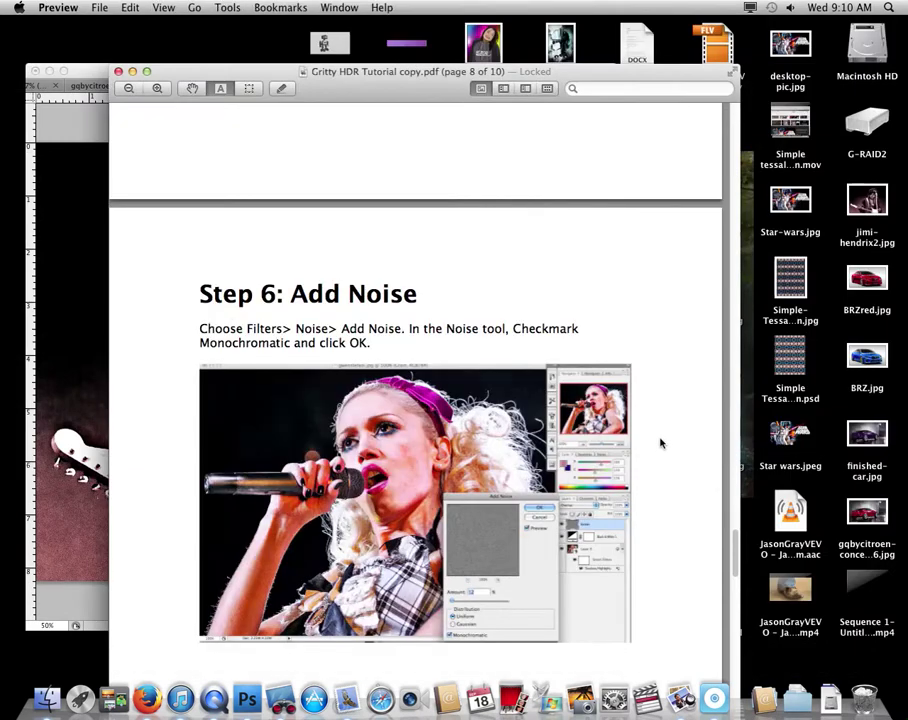
{"action": "scroll", "coordinate": [594, 448], "scroll_direction": "down", "scroll_amount": 10}
{"action": "scroll", "coordinate": [594, 448], "scroll_direction": "down", "scroll_amount": 4}
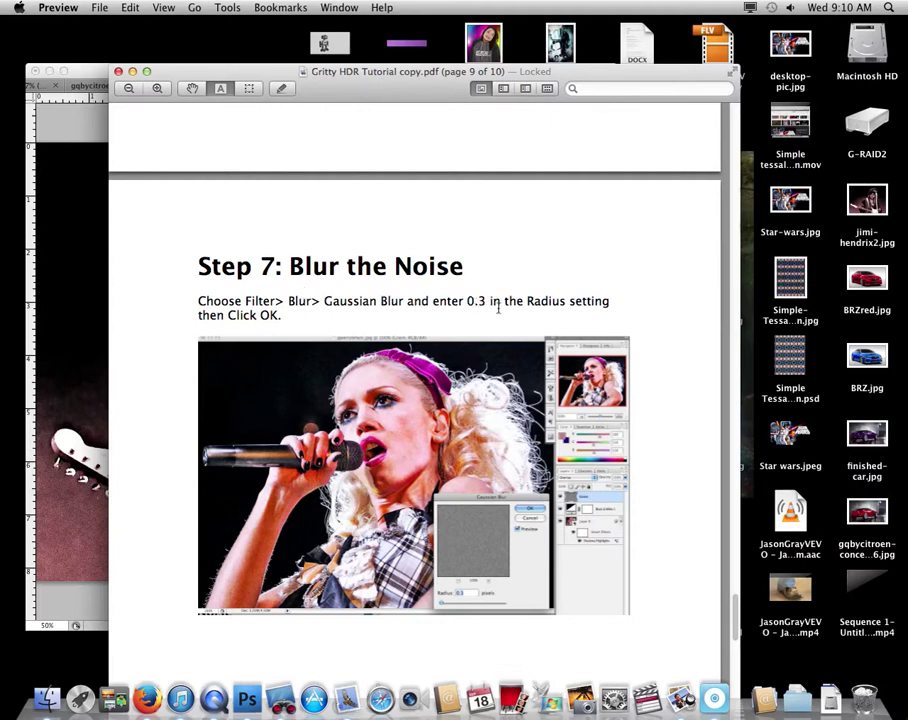
{"action": "left_click", "coordinate": [47, 307]}
Step: Apply a Gaussian Blur with a 0.3-pixel radius to the Grain layer
{"action": "left_click", "coordinate": [301, 7]}
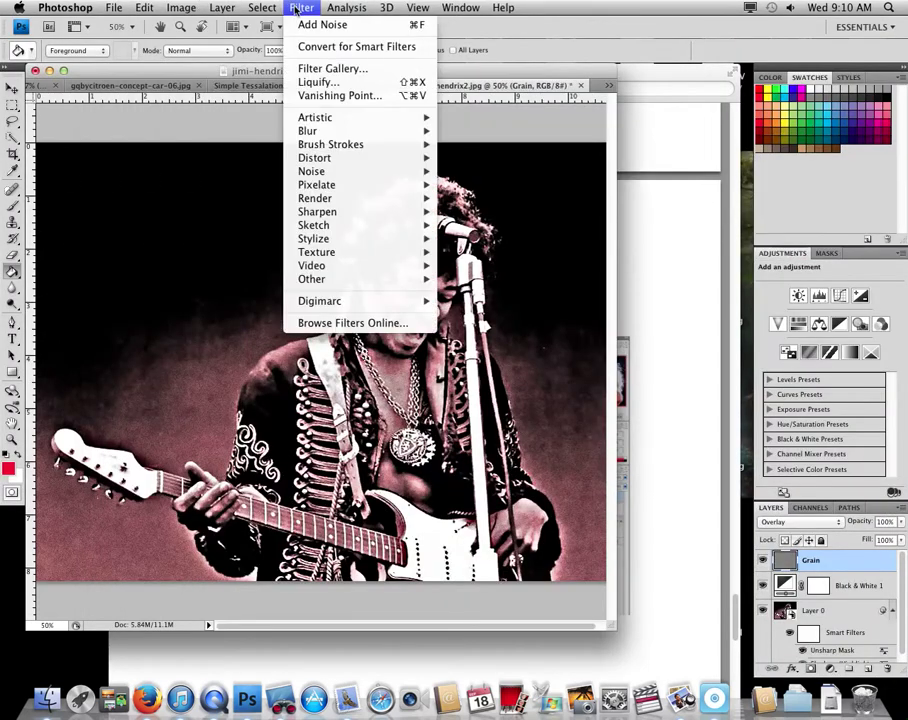
{"action": "mouse_move", "coordinate": [362, 261]}
{"action": "mouse_move", "coordinate": [386, 132]}
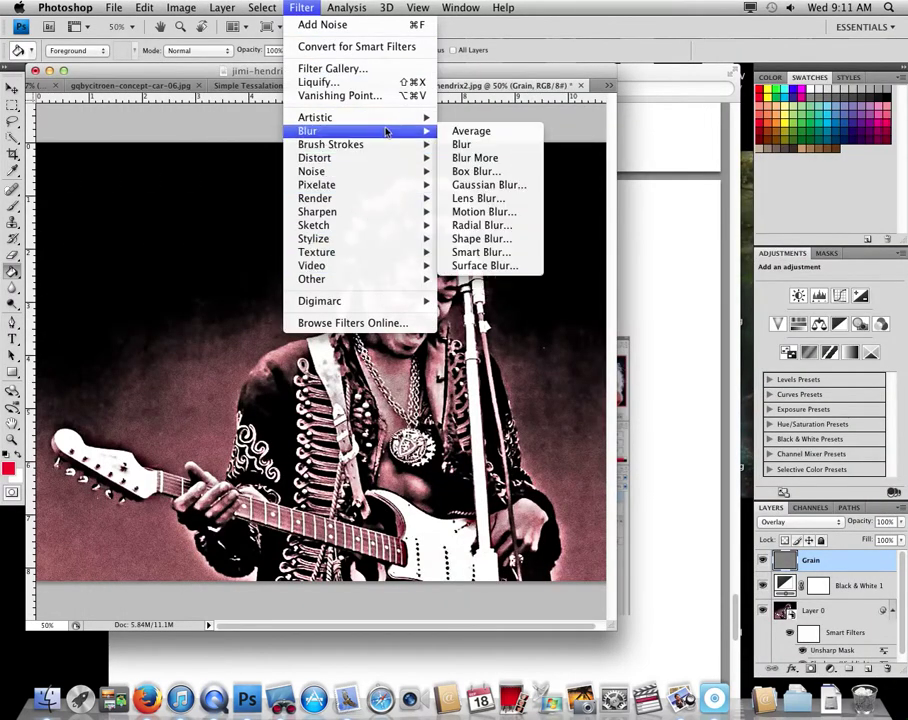
{"action": "left_click", "coordinate": [514, 186]}
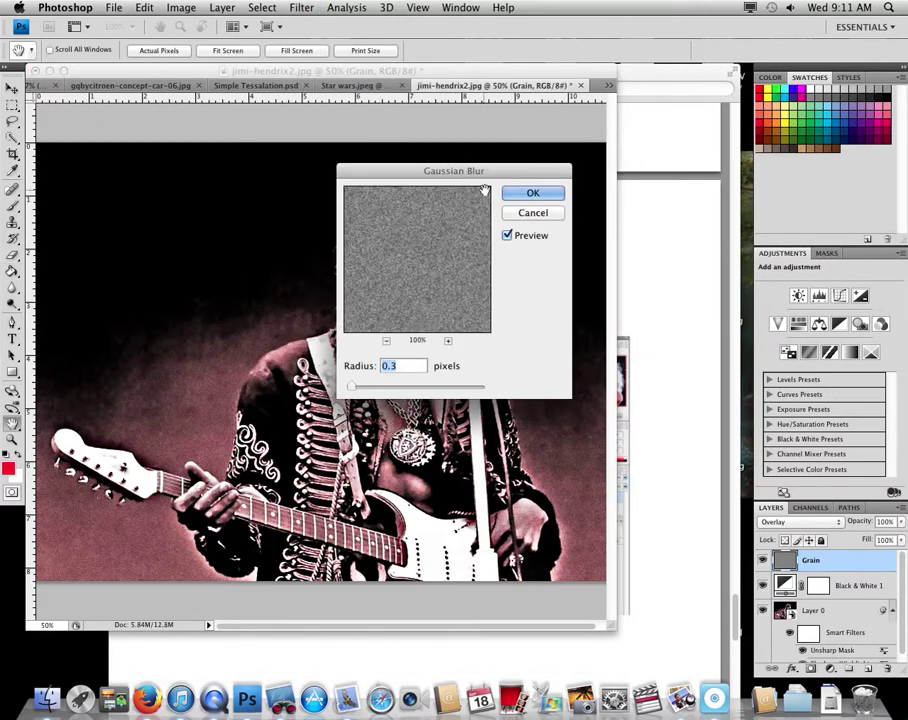
{"action": "left_click_drag", "start_coordinate": [440, 171], "coordinate": [681, 155]}
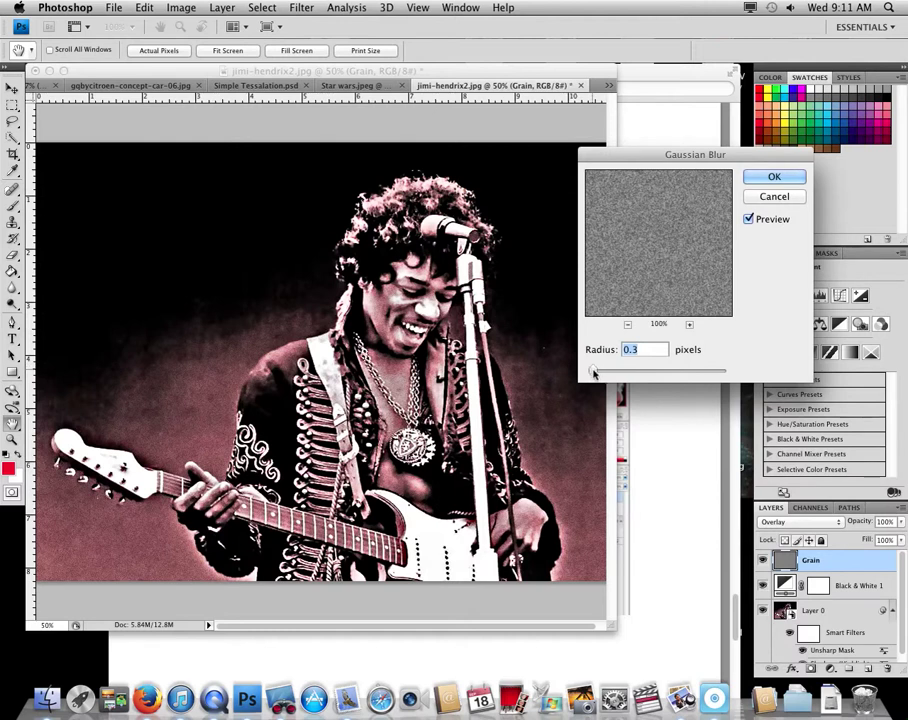
{"action": "left_click_drag", "start_coordinate": [661, 372], "coordinate": [668, 374]}
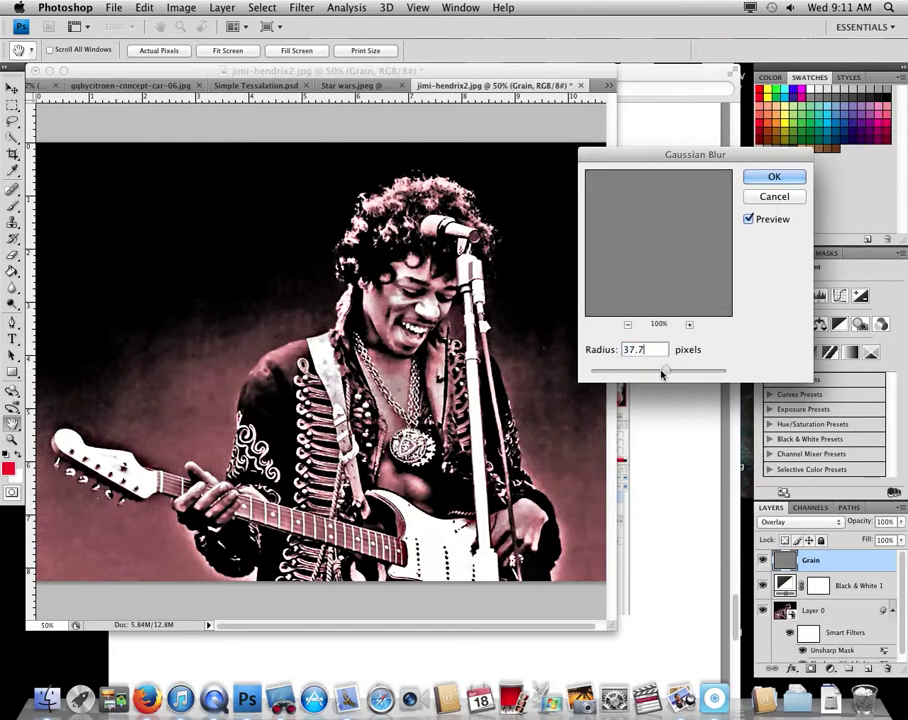
{"action": "mouse_move", "coordinate": [601, 373]}
{"action": "left_mouse_down"}
{"action": "mouse_move", "coordinate": [621, 372]}
{"action": "mouse_move", "coordinate": [607, 372]}
{"action": "left_mouse_up"}
{"action": "key", "text": "BackSpace"}
{"action": "type", "text": ".3"}
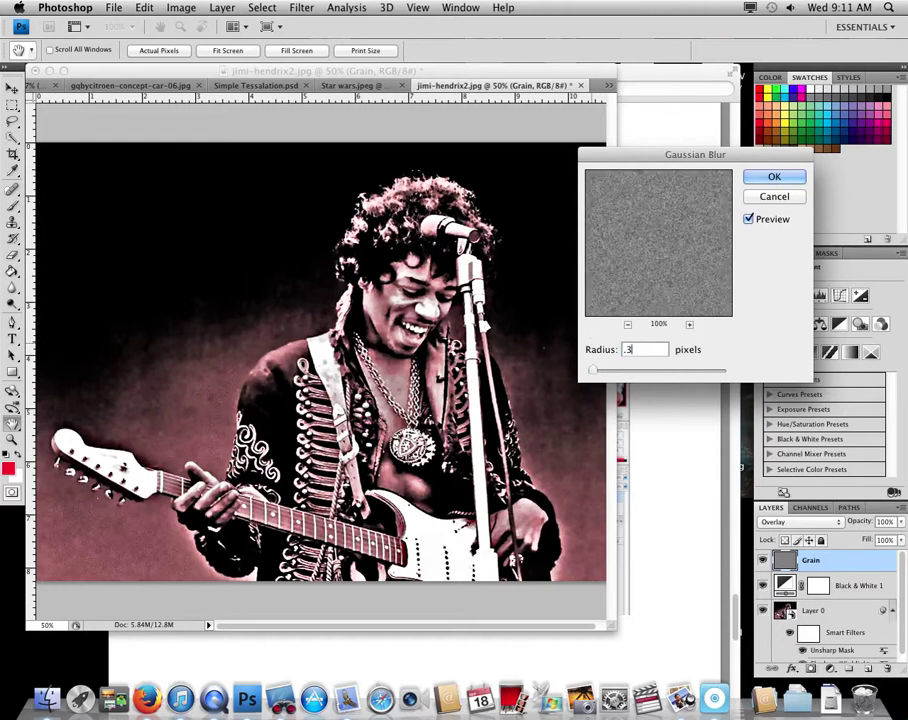
{"action": "left_click", "coordinate": [774, 177]}
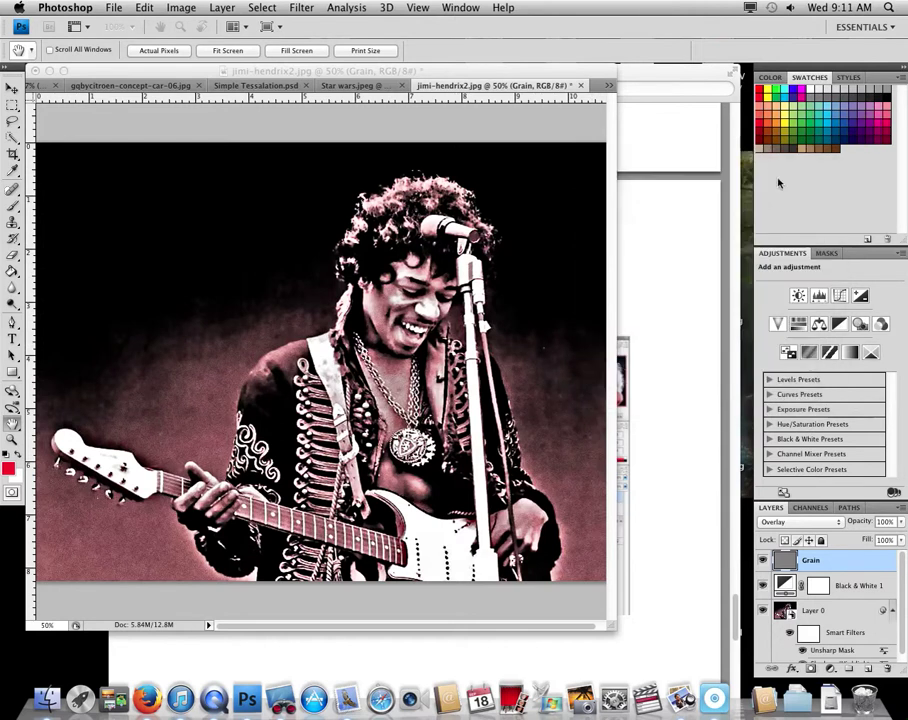
{"action": "left_click", "coordinate": [678, 327]}
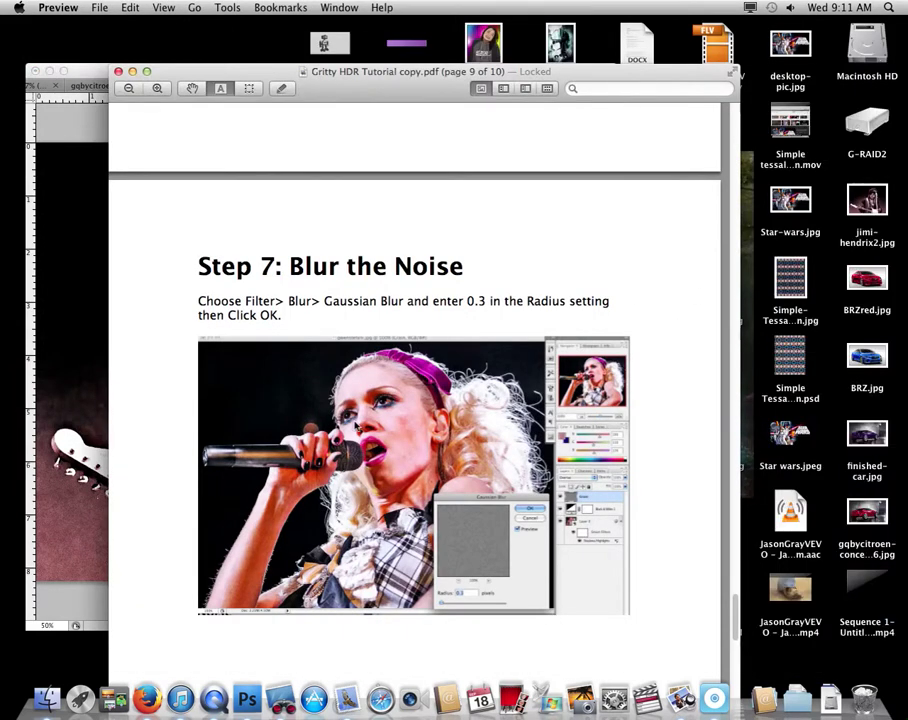
Step: Scroll the tutorial to page 10's Auto Levels contrast step, then go back to the Hendrix photo
{"action": "scroll", "coordinate": [403, 423], "scroll_direction": "down", "scroll_amount": 15}
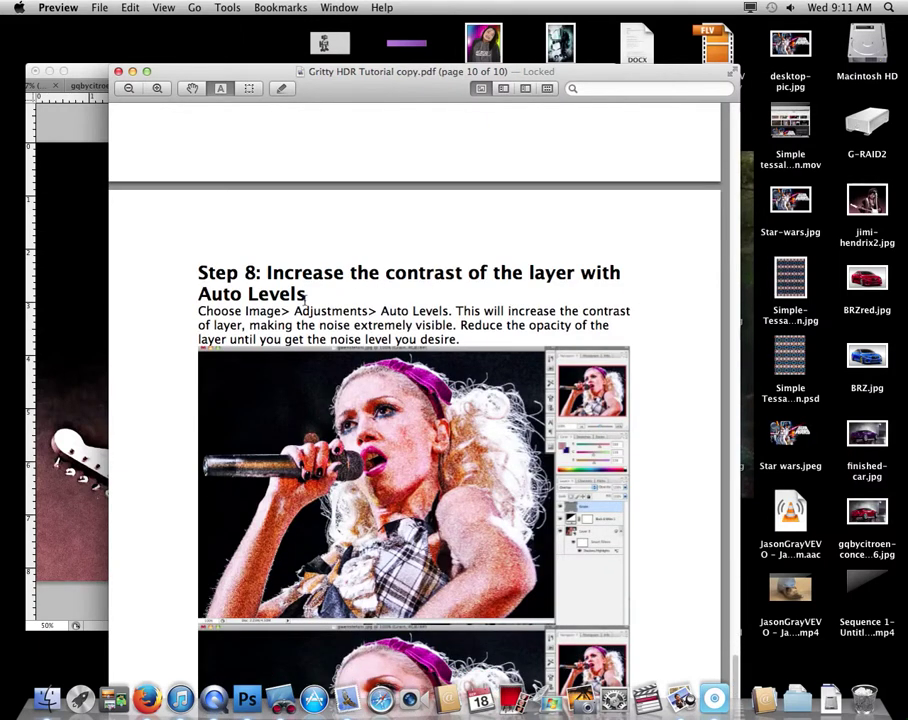
{"action": "scroll", "coordinate": [292, 309], "scroll_direction": "down", "scroll_amount": 3}
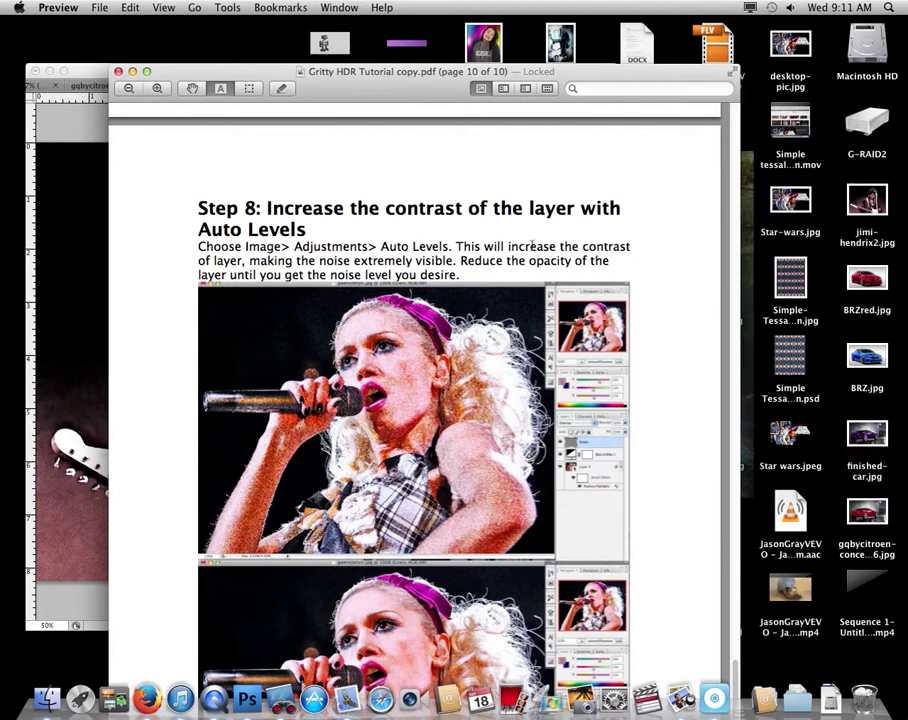
{"action": "left_click", "coordinate": [89, 156]}
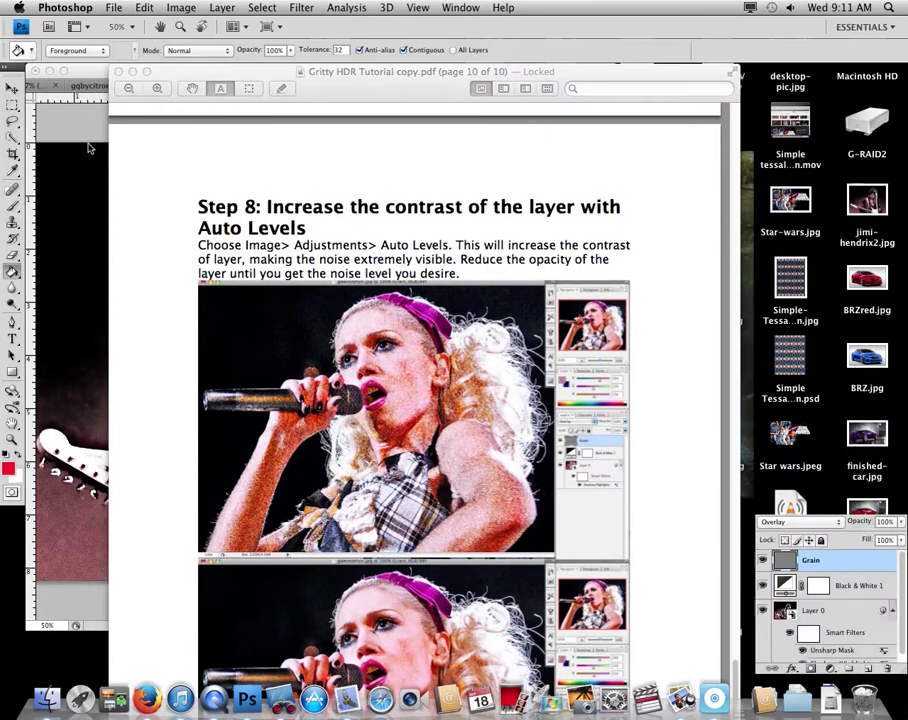
Step: Apply Levels to the Grain layer: Auto, then input 38–205 and output 41–202
{"action": "left_click", "coordinate": [185, 9]}
{"action": "mouse_move", "coordinate": [142, 46]}
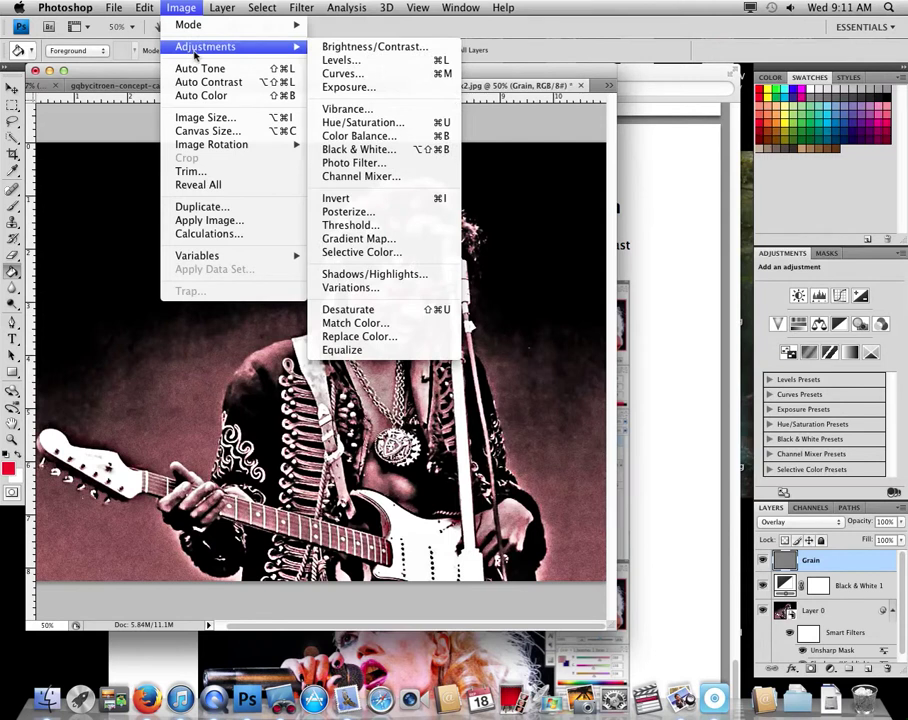
{"action": "left_click", "coordinate": [376, 63]}
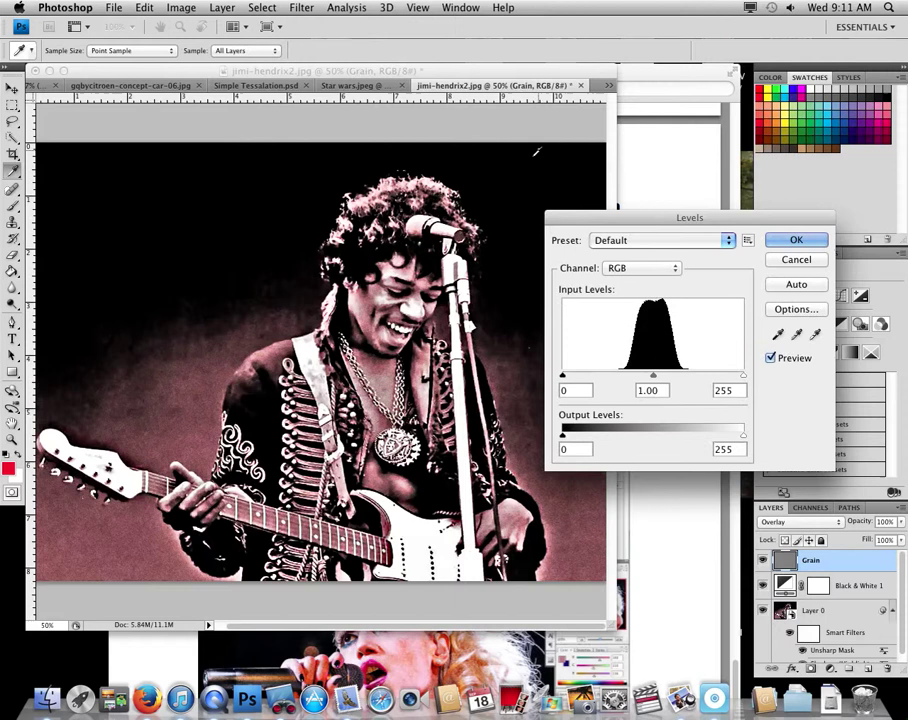
{"action": "left_click", "coordinate": [797, 286]}
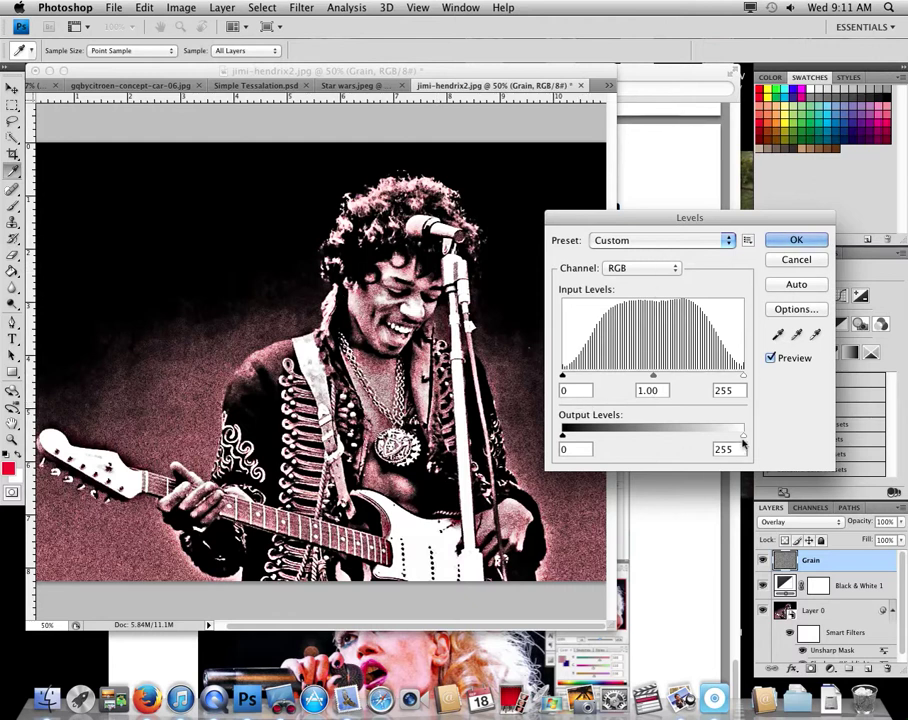
{"action": "left_click_drag", "start_coordinate": [742, 437], "coordinate": [706, 437]}
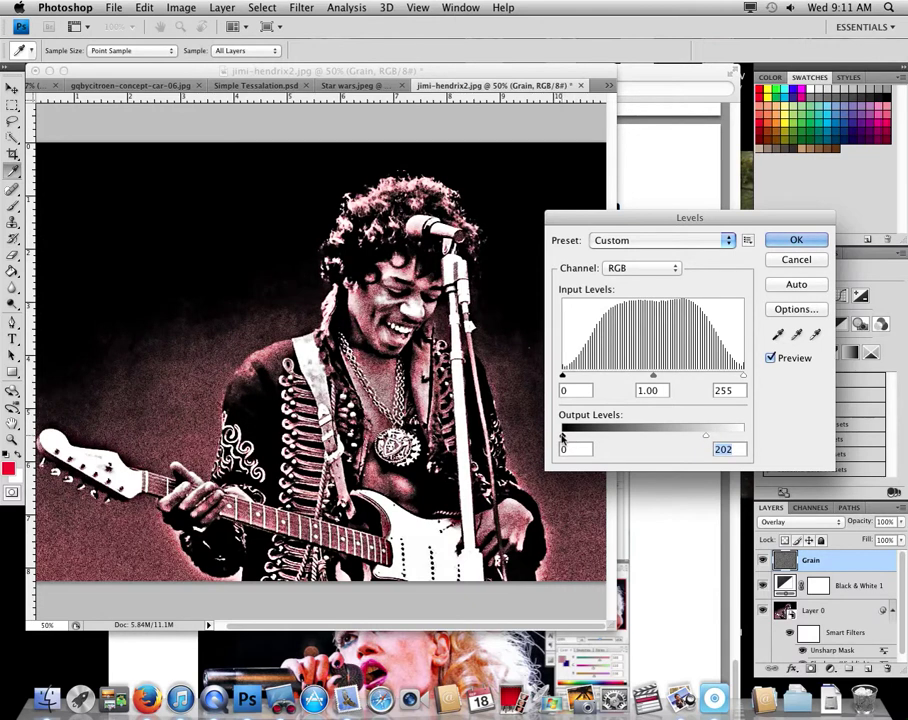
{"action": "left_click_drag", "start_coordinate": [590, 440], "coordinate": [593, 438]}
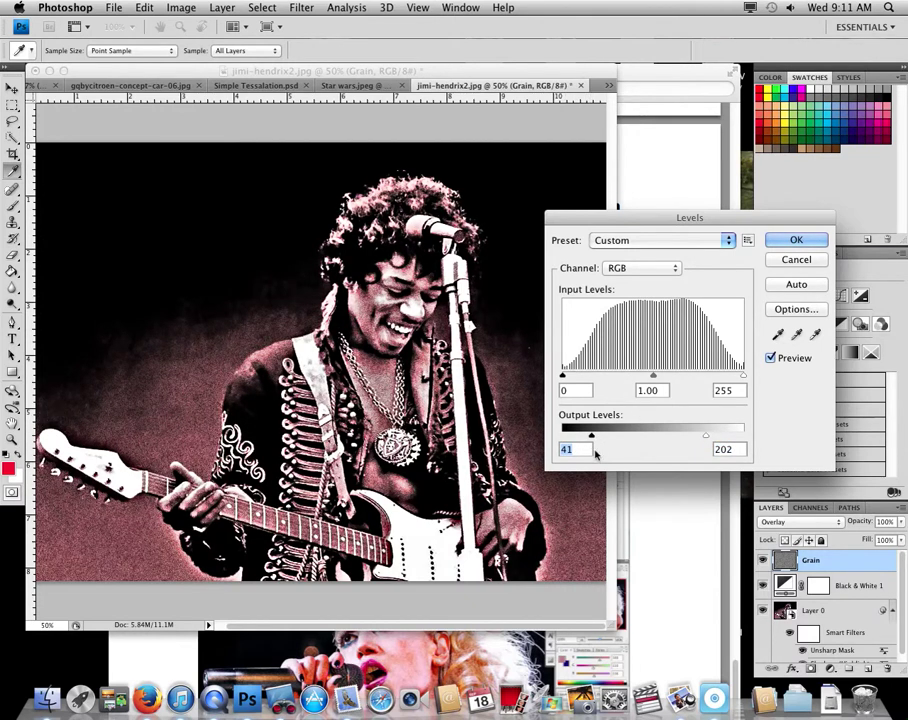
{"action": "left_click_drag", "start_coordinate": [738, 378], "coordinate": [706, 379]}
{"action": "left_click_drag", "start_coordinate": [565, 379], "coordinate": [590, 377]}
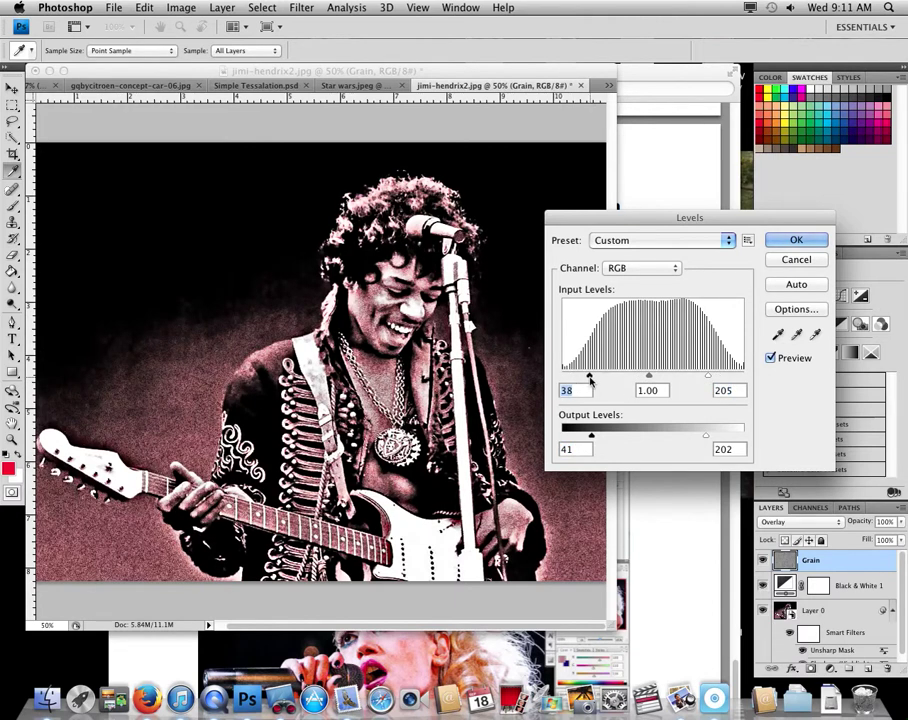
{"action": "left_click", "coordinate": [796, 240]}
Step: Scroll further through the tutorial PDF, then return to the Hendrix photo
{"action": "left_click", "coordinate": [679, 349]}
{"action": "scroll", "coordinate": [578, 478], "scroll_direction": "down", "scroll_amount": 5}
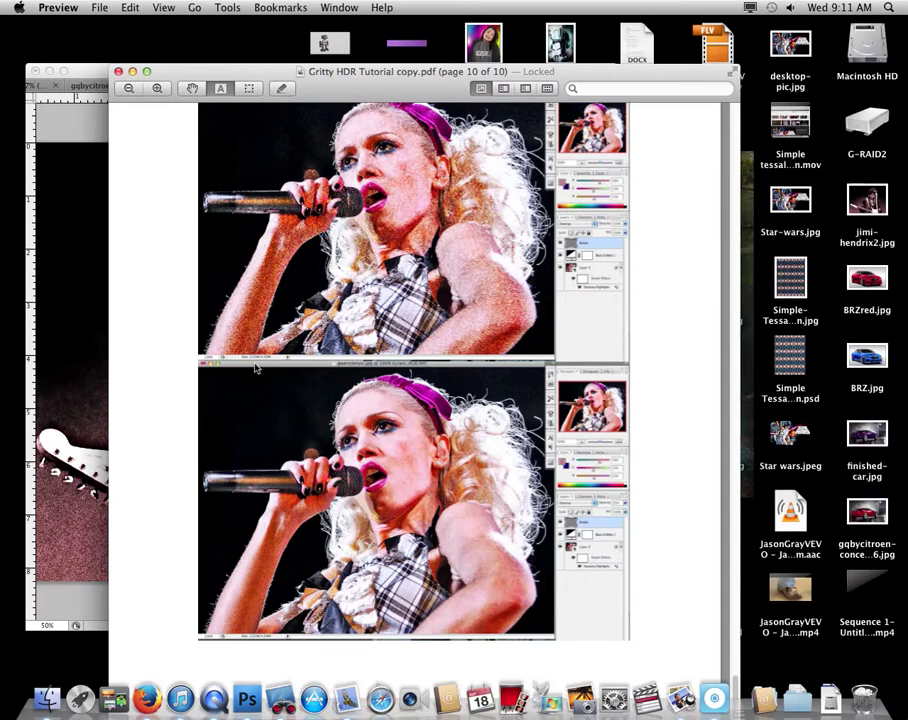
{"action": "left_click", "coordinate": [77, 310]}
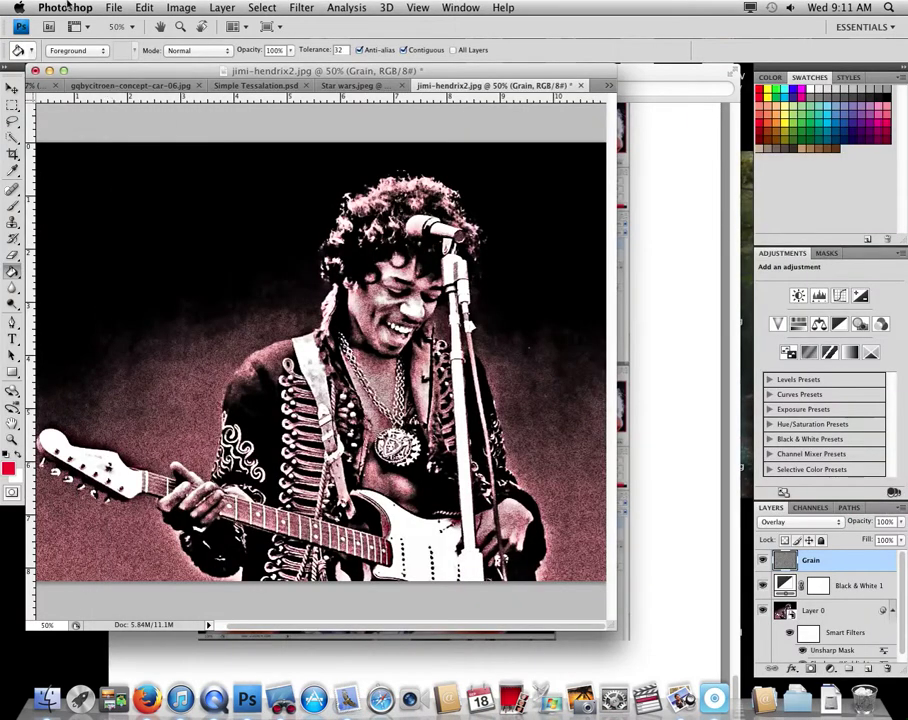
Step: Open Save for Web & Devices and zoom the preview out to show the whole image
{"action": "left_click", "coordinate": [113, 8]}
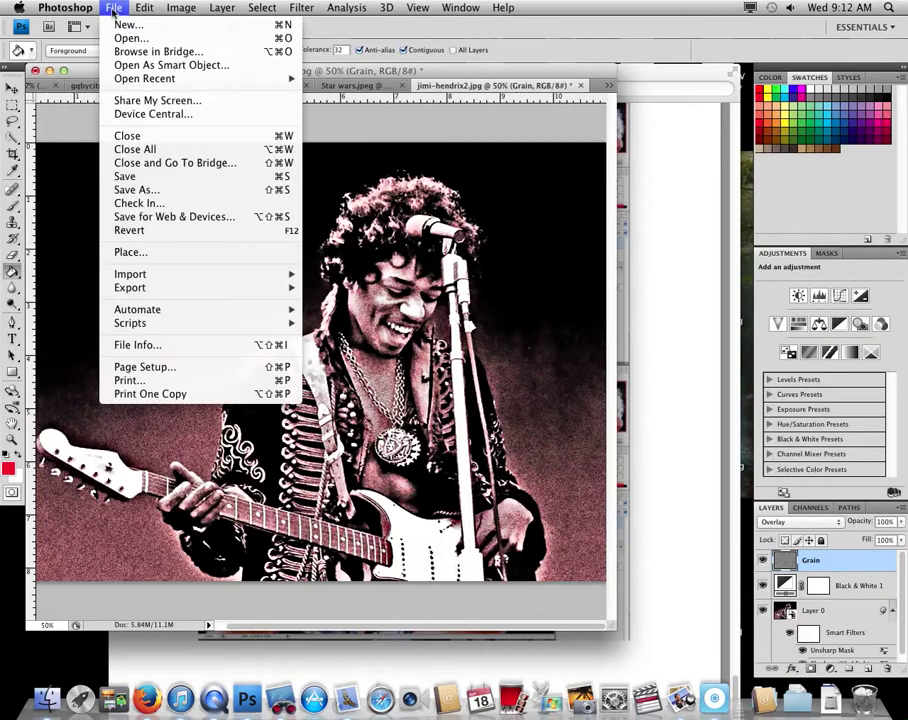
{"action": "left_click", "coordinate": [180, 219]}
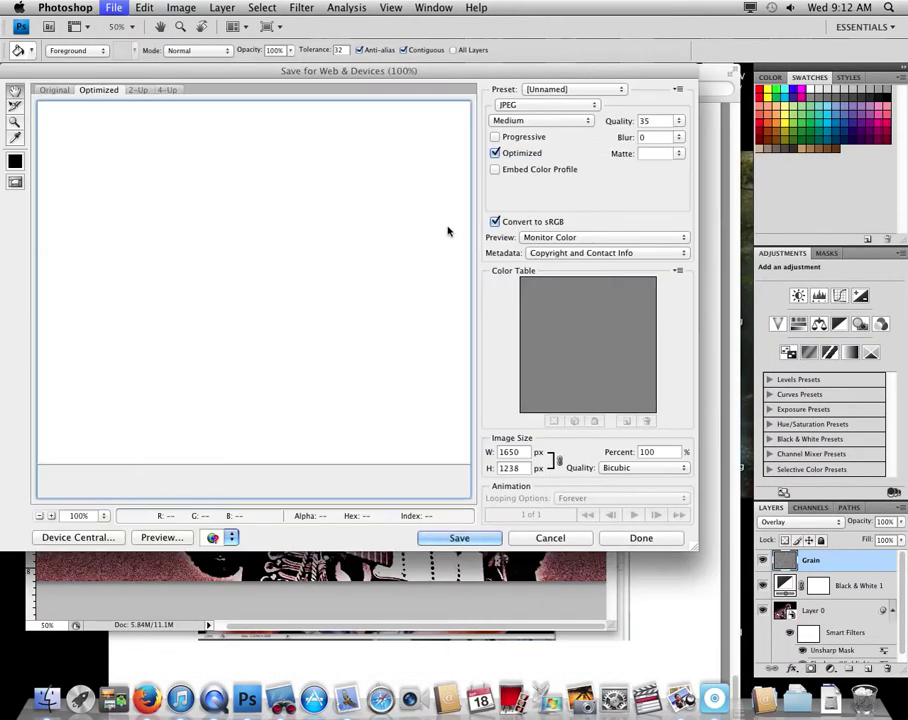
{"action": "left_click", "coordinate": [39, 515]}
{"action": "left_click", "coordinate": [39, 515]}
Step: Keep JPEG as the output format and lower the quality to 6
{"action": "left_click", "coordinate": [582, 105]}
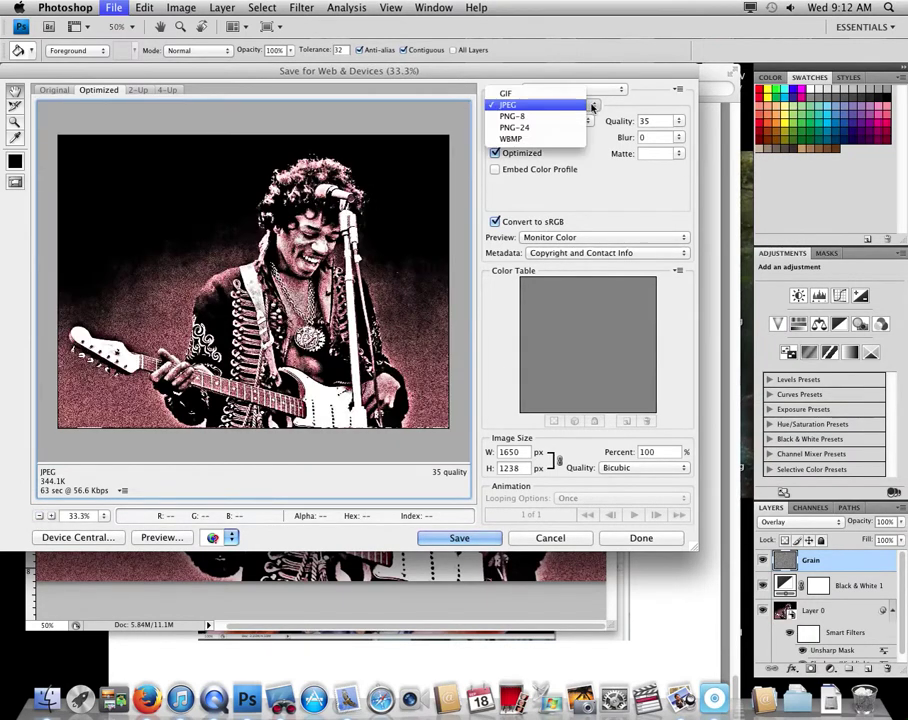
{"action": "left_click", "coordinate": [636, 120]}
{"action": "left_click_drag", "start_coordinate": [677, 121], "coordinate": [605, 150]}
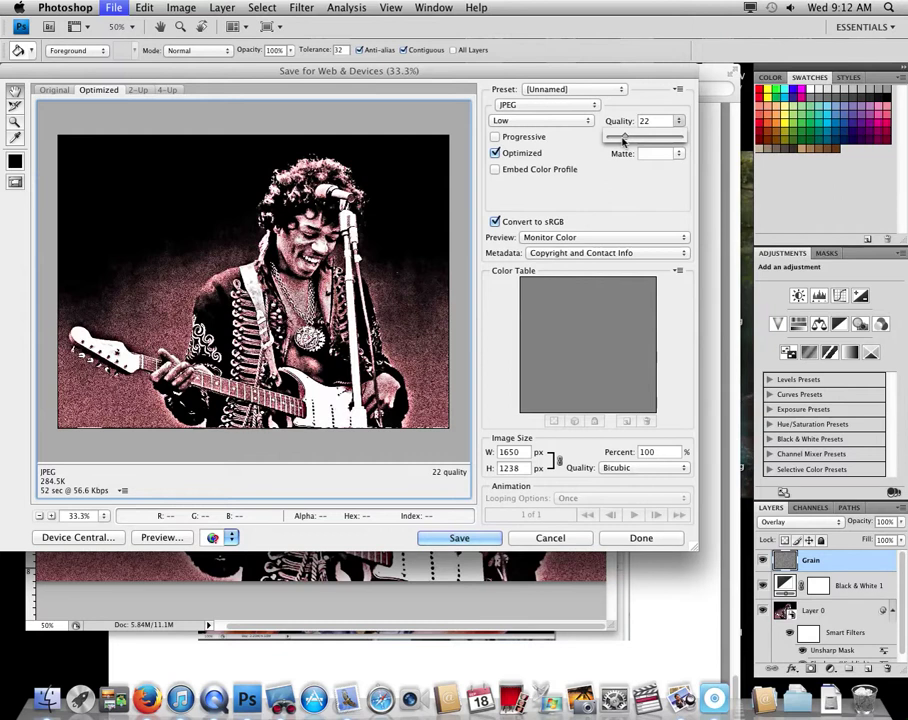
{"action": "left_click", "coordinate": [652, 196]}
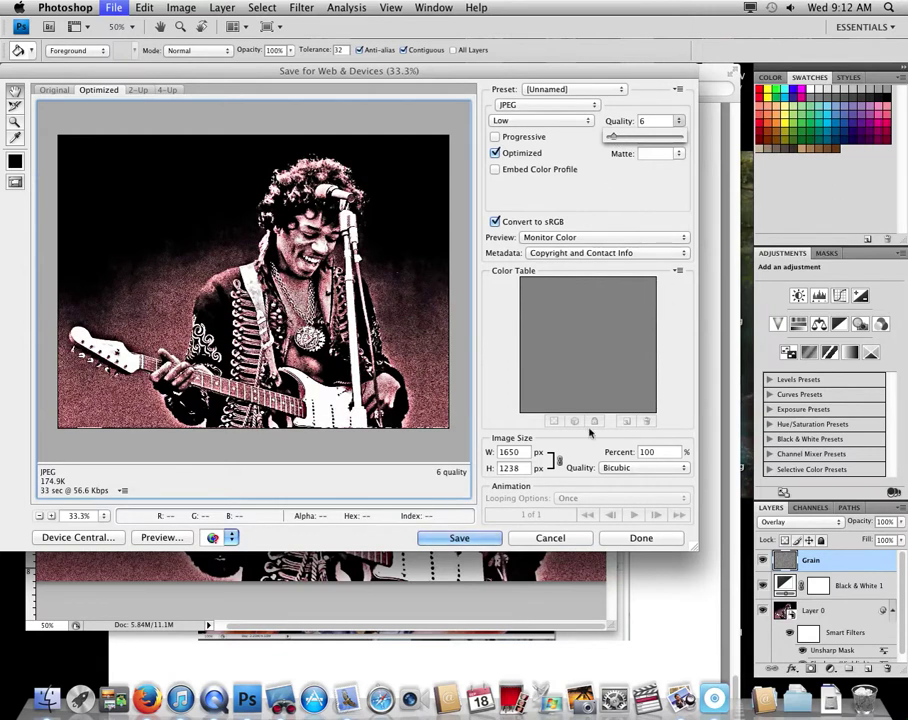
Step: Save the JPEG to the Desktop as jimi-hendrix.jpg, removing the 2 from the name
{"action": "left_click", "coordinate": [458, 538]}
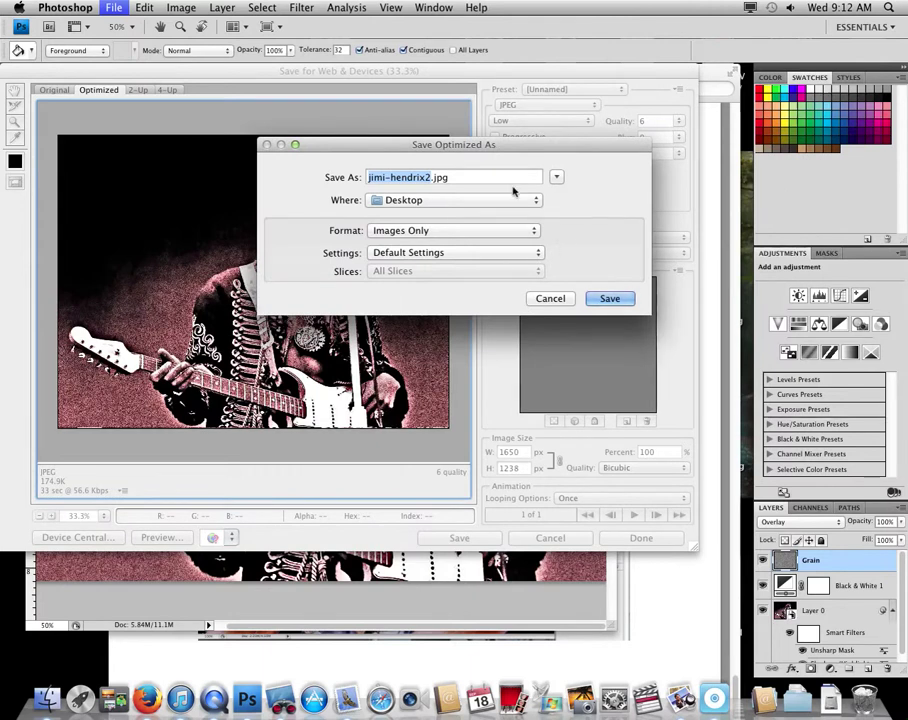
{"action": "key", "text": "Right"}
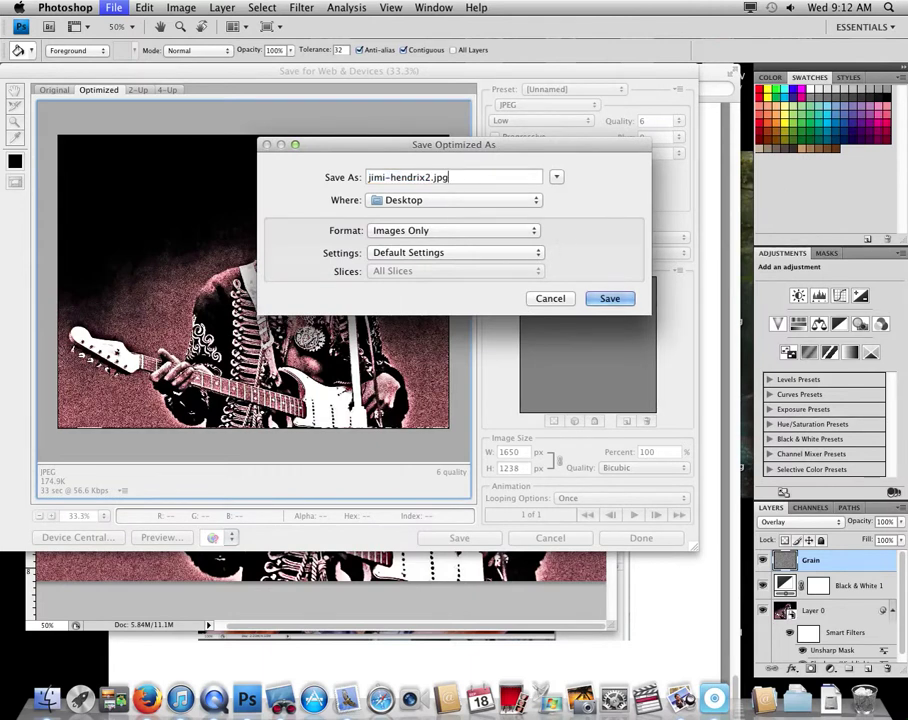
{"action": "key", "text": "BackSpace"}
{"action": "left_click", "coordinate": [610, 298]}
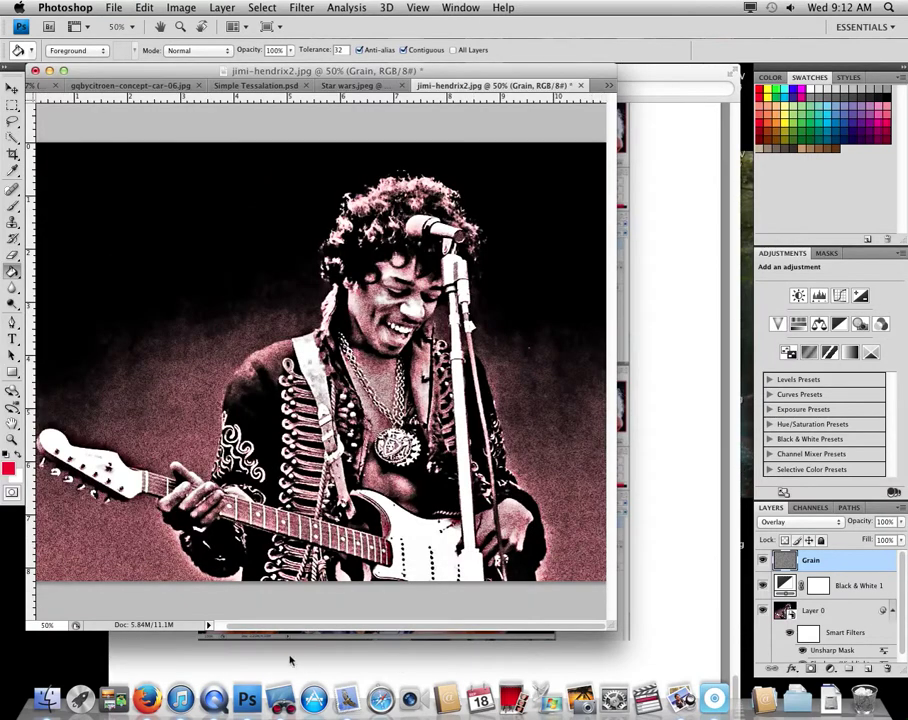
Step: Cycle through Preview, Photoshop and QuickTime, then open a new Firefox tab beside the original photo
{"action": "left_click", "coordinate": [691, 580]}
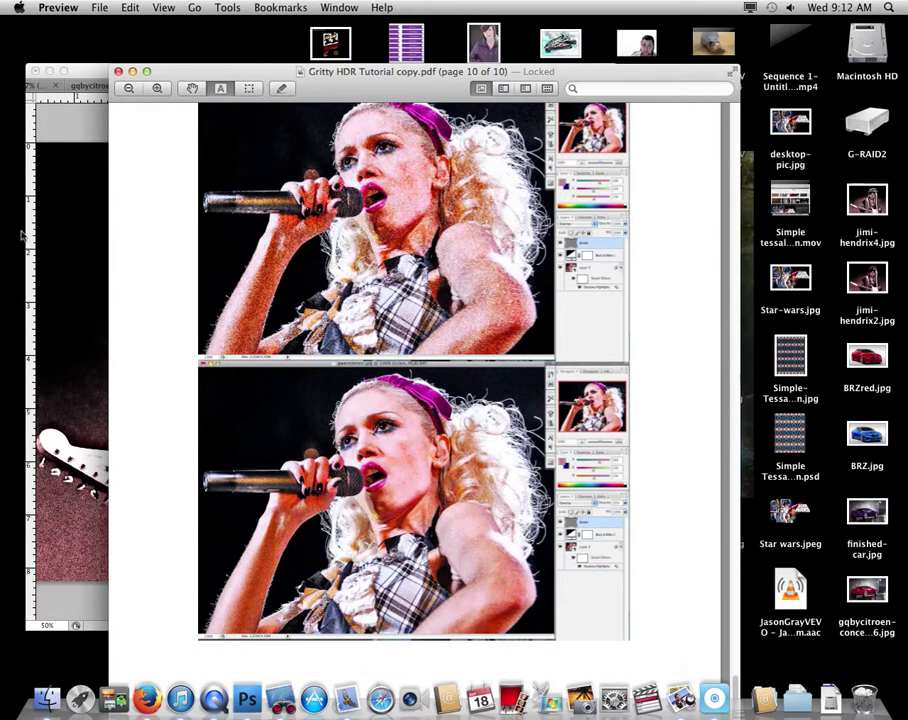
{"action": "left_click", "coordinate": [59, 146]}
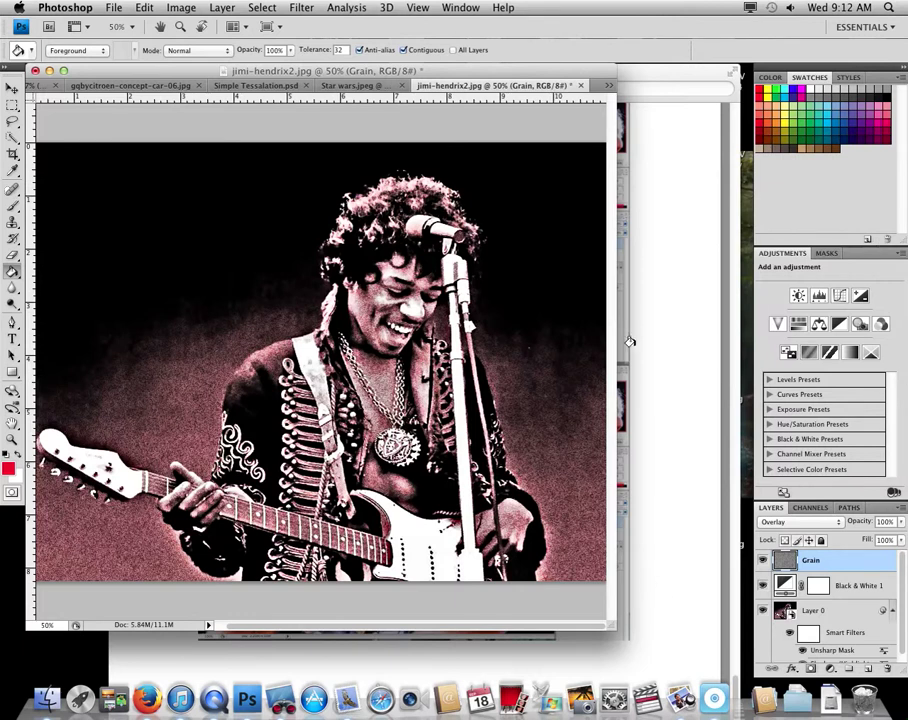
{"action": "left_click", "coordinate": [214, 698]}
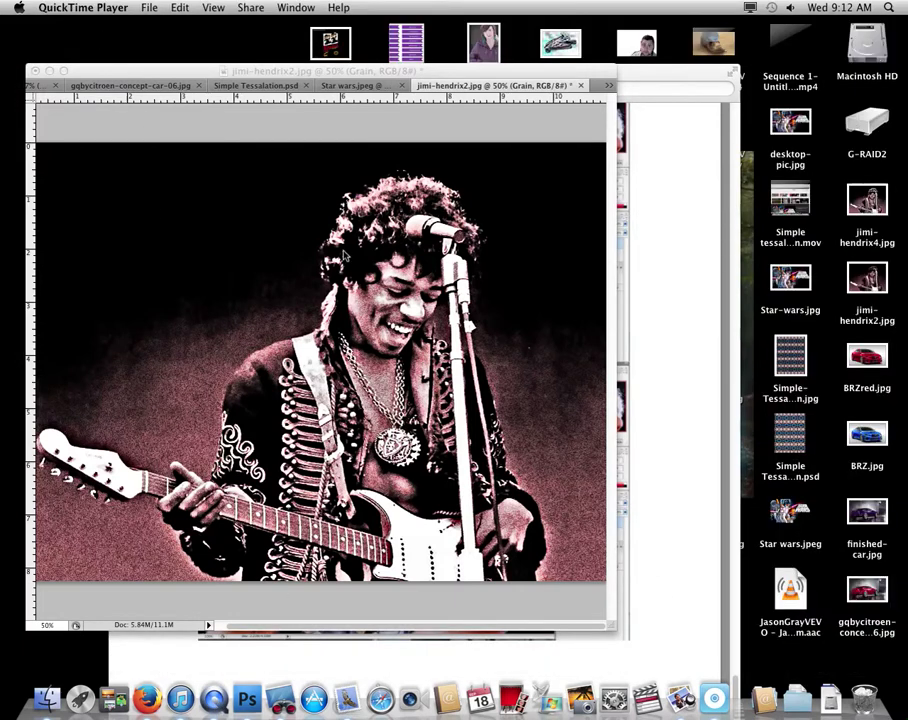
{"action": "left_click", "coordinate": [147, 698]}
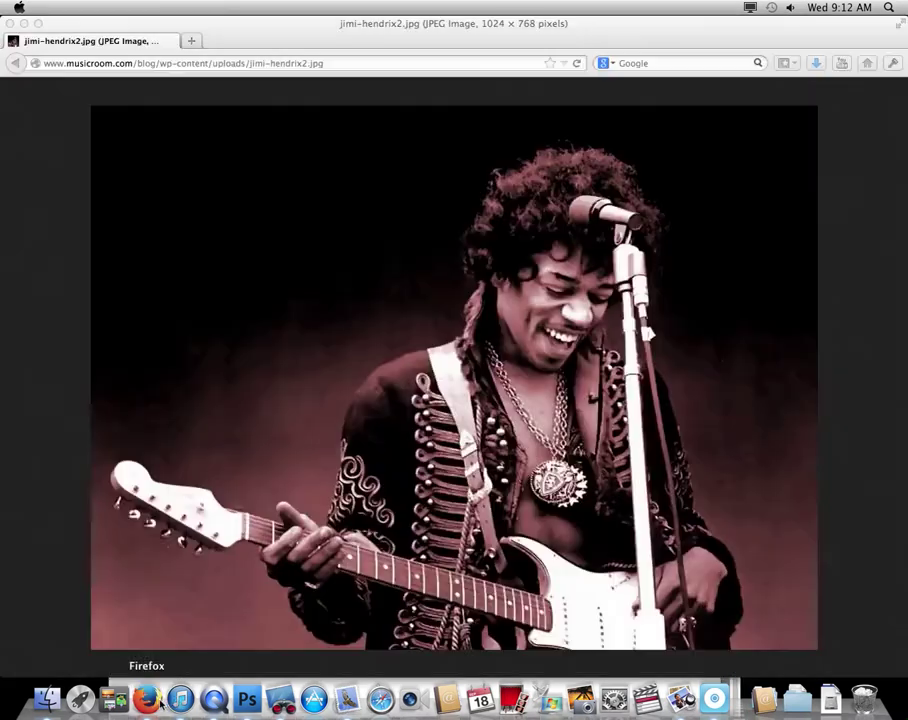
{"action": "key", "text": "super+t"}
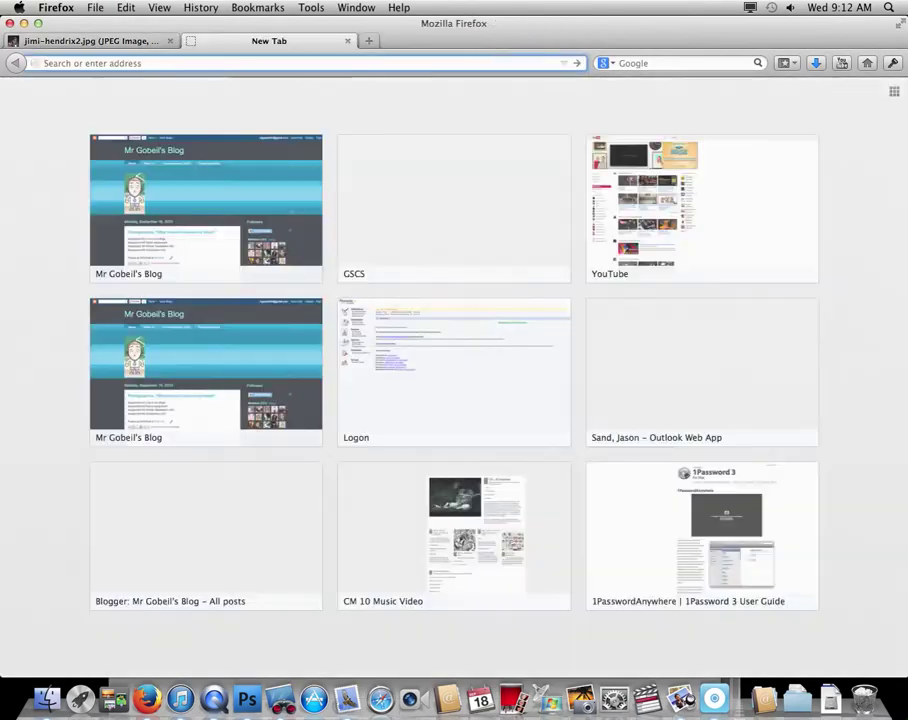